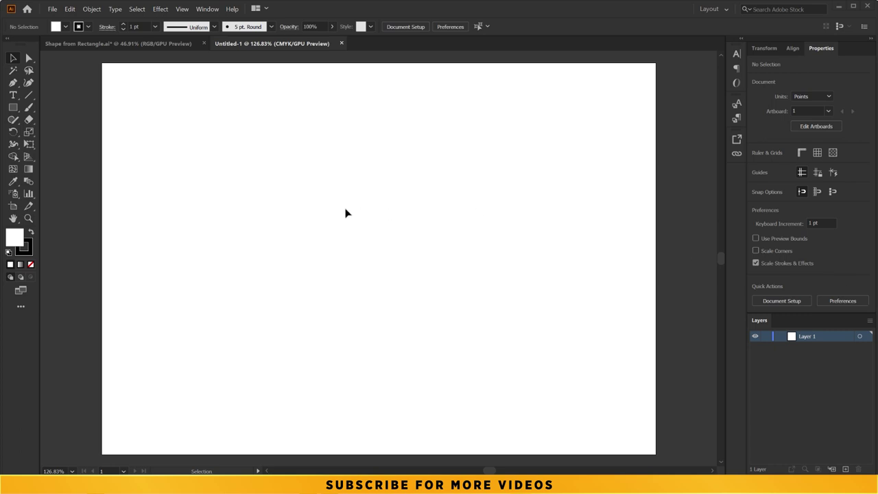
# Open the Rectangle tool's flyout of related basic shape tools
pyautogui.click(19, 110)
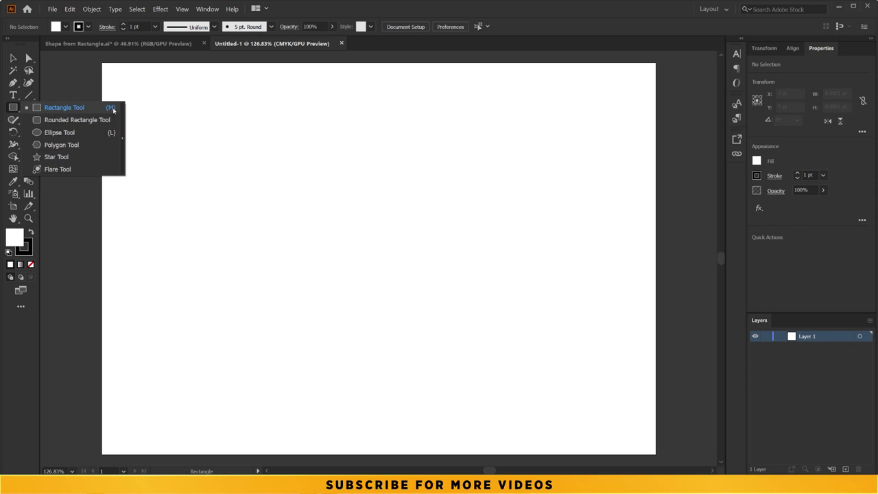
# Close the shape-tool flyout and glance at the File menu without choosing anything
pyautogui.click(95, 110)
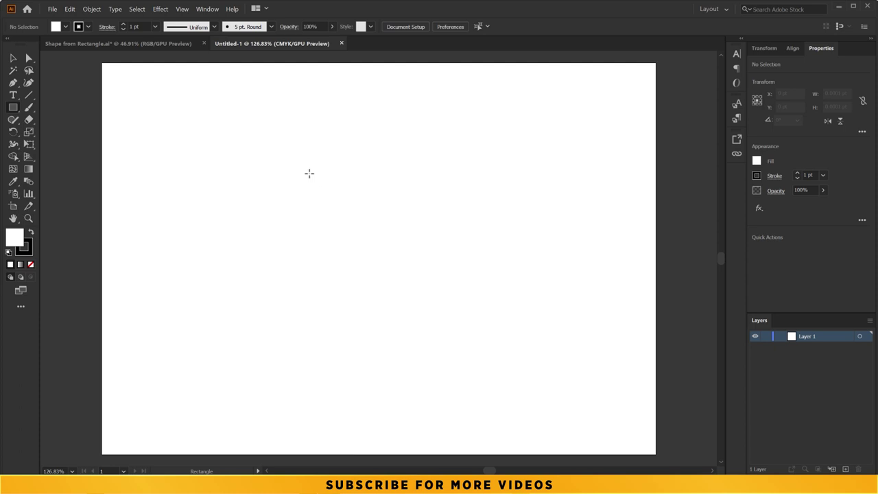
pyautogui.click(52, 9)
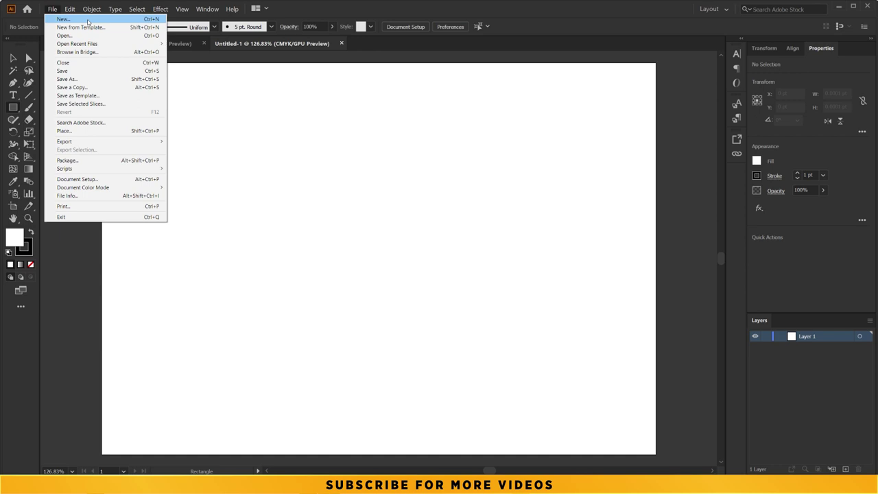
pyautogui.click(52, 9)
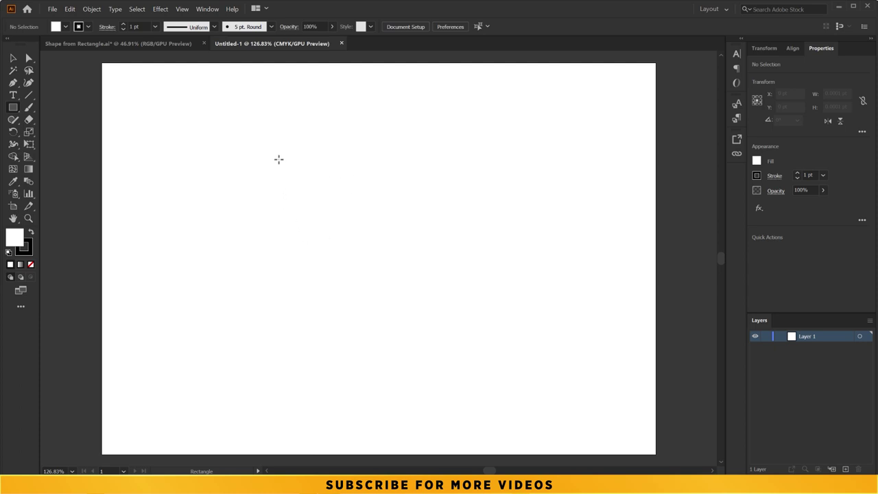
# Draw a trial 320.3125 × 241.6667 pt rectangle, then delete it
pyautogui.moveTo(279, 159)
pyautogui.mouseDown()
pyautogui.moveTo(361, 239)
pyautogui.moveTo(508, 344)
pyautogui.mouseUp()
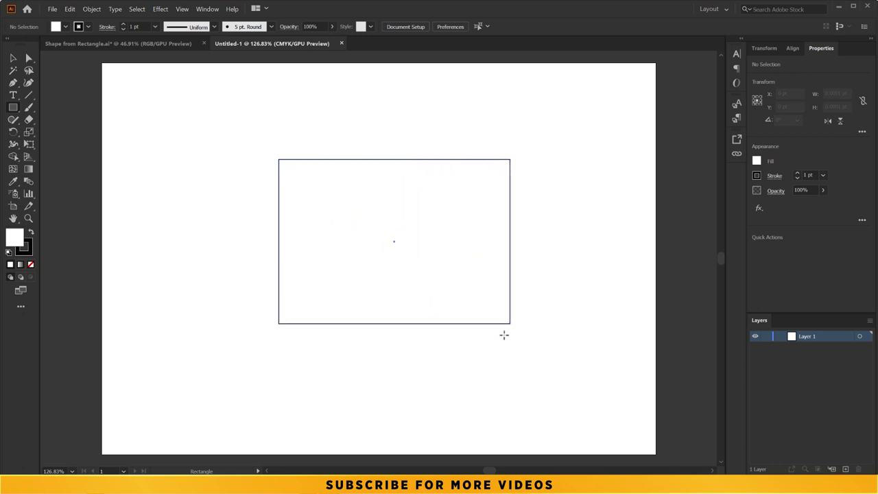
pyautogui.moveTo(508, 343)
pyautogui.mouseDown()
pyautogui.moveTo(464, 327)
pyautogui.moveTo(489, 318)
pyautogui.mouseUp()
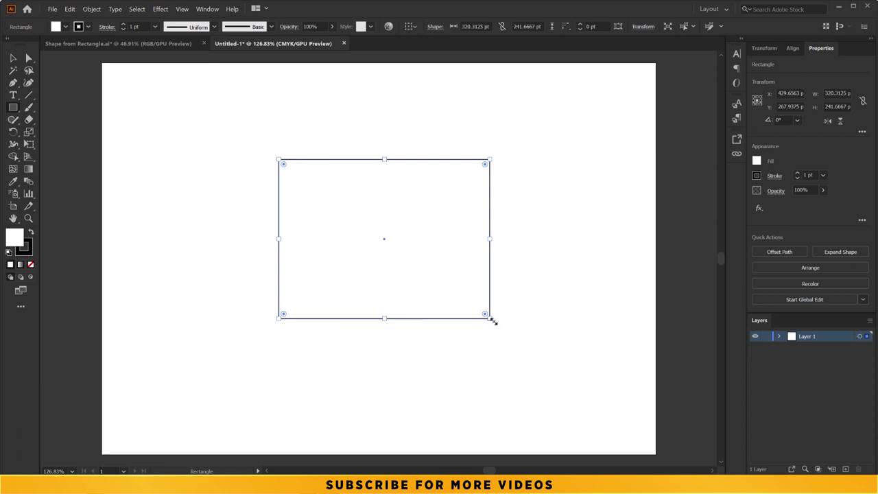
pyautogui.press('Delete')
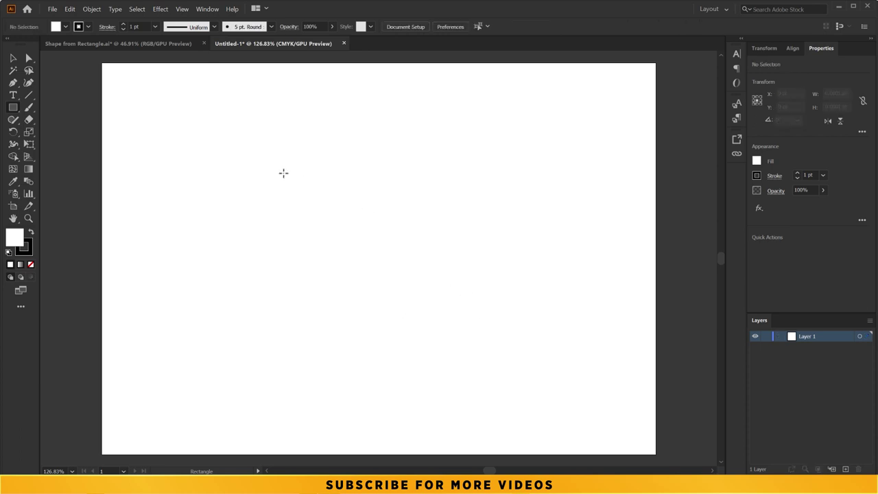
pyautogui.click(283, 173)
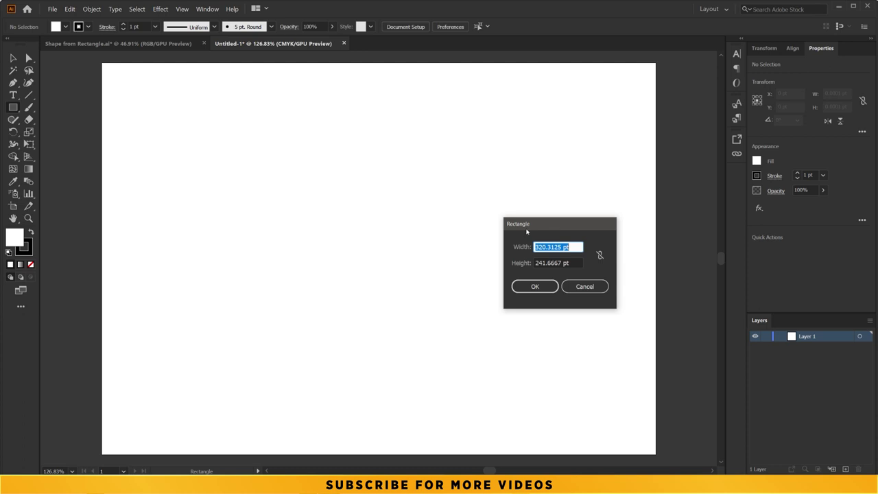
pyautogui.moveTo(527, 232); pyautogui.dragTo(394, 188)
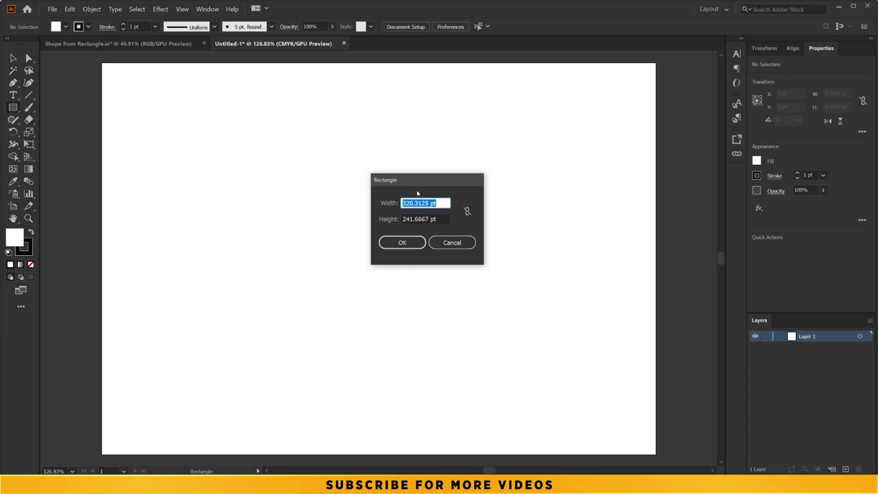
pyautogui.click(408, 246)
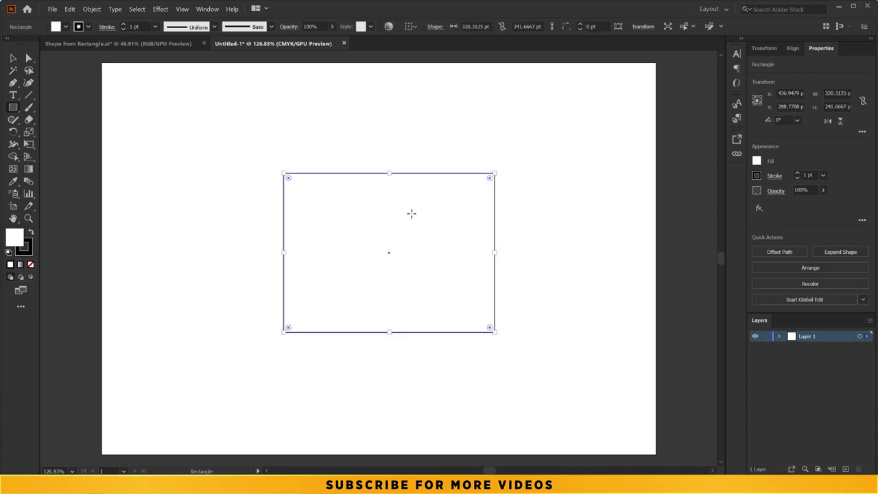
pyautogui.press('Delete')
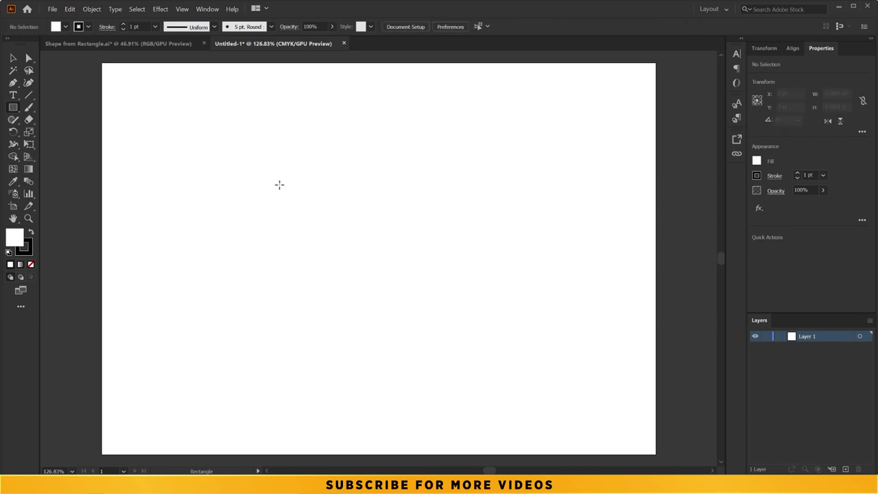
# Begin dragging out a new rectangle on the artboard, enlarging it toward a square
pyautogui.moveTo(242, 140); pyautogui.dragTo(409, 278)
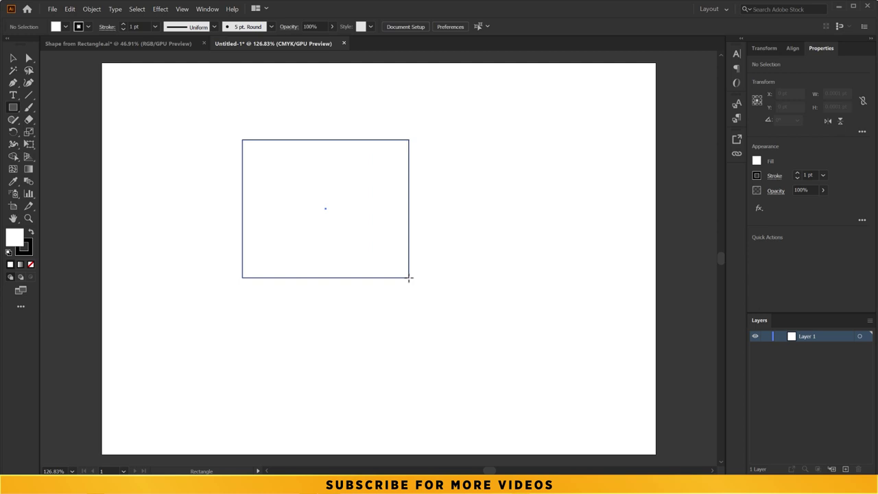
pyautogui.moveTo(410, 278)
pyautogui.mouseDown()
pyautogui.moveTo(421, 278)
pyautogui.moveTo(400, 264)
pyautogui.moveTo(414, 238)
pyautogui.moveTo(398, 262)
pyautogui.moveTo(476, 274)
pyautogui.moveTo(352, 313)
pyautogui.moveTo(382, 197)
pyautogui.moveTo(560, 332)
pyautogui.moveTo(352, 257)
pyautogui.moveTo(531, 369)
pyautogui.moveTo(522, 326)
pyautogui.moveTo(468, 322)
pyautogui.moveTo(294, 220)
pyautogui.moveTo(577, 413)
pyautogui.moveTo(413, 318)
pyautogui.moveTo(453, 306)
pyautogui.moveTo(345, 274)
pyautogui.moveTo(478, 327)
pyautogui.moveTo(461, 261)
pyautogui.moveTo(499, 299)
pyautogui.moveTo(384, 254)
pyautogui.moveTo(474, 267)
pyautogui.moveTo(359, 323)
pyautogui.moveTo(454, 261)
pyautogui.moveTo(376, 328)
pyautogui.moveTo(494, 284)
pyautogui.moveTo(392, 273)
pyautogui.moveTo(428, 299)
pyautogui.moveTo(454, 303)
pyautogui.moveTo(439, 288)
pyautogui.moveTo(445, 293)
pyautogui.moveTo(398, 292)
pyautogui.moveTo(463, 340)
pyautogui.moveTo(371, 274)
pyautogui.moveTo(445, 336)
pyautogui.moveTo(407, 303)
pyautogui.moveTo(435, 316)
pyautogui.mouseUp()
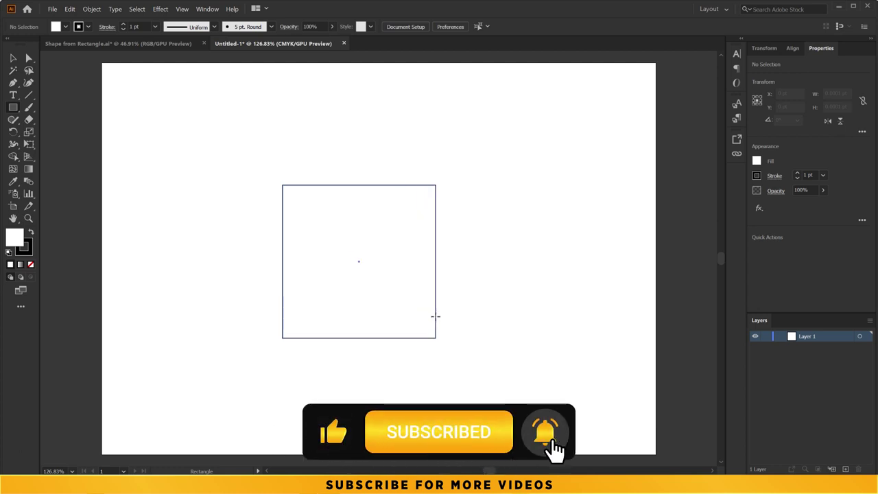
# Finish the rectangle as a 215.625 × 215.625 pt square near the artboard centre
pyautogui.moveTo(435, 317)
pyautogui.mouseDown()
pyautogui.moveTo(421, 310)
pyautogui.moveTo(443, 313)
pyautogui.moveTo(402, 306)
pyautogui.moveTo(434, 325)
pyautogui.moveTo(459, 263)
pyautogui.moveTo(364, 247)
pyautogui.moveTo(373, 289)
pyautogui.mouseUp()
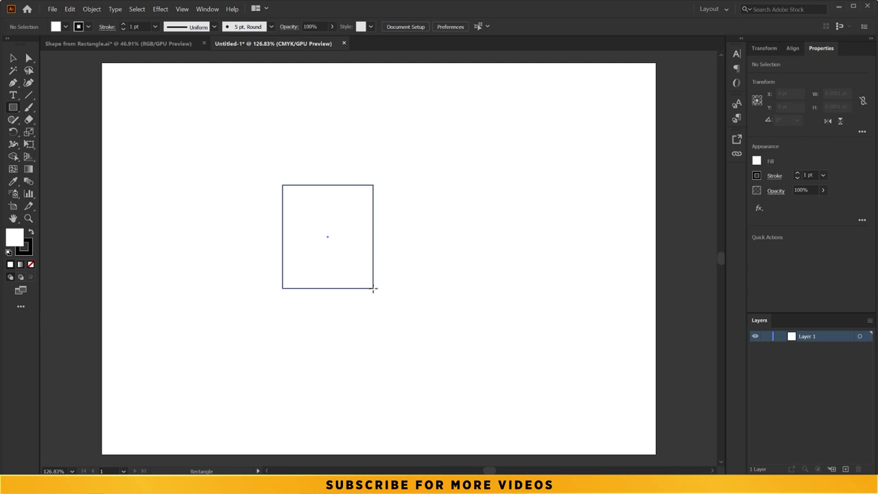
pyautogui.moveTo(374, 289)
pyautogui.mouseDown()
pyautogui.moveTo(313, 210)
pyautogui.moveTo(374, 259)
pyautogui.moveTo(311, 218)
pyautogui.moveTo(345, 226)
pyautogui.moveTo(291, 196)
pyautogui.moveTo(312, 199)
pyautogui.moveTo(307, 220)
pyautogui.moveTo(279, 185)
pyautogui.moveTo(323, 227)
pyautogui.moveTo(297, 194)
pyautogui.moveTo(323, 210)
pyautogui.moveTo(345, 242)
pyautogui.moveTo(370, 254)
pyautogui.moveTo(343, 240)
pyautogui.moveTo(352, 251)
pyautogui.moveTo(300, 200)
pyautogui.moveTo(413, 294)
pyautogui.moveTo(338, 247)
pyautogui.moveTo(404, 292)
pyautogui.moveTo(304, 218)
pyautogui.moveTo(404, 282)
pyautogui.moveTo(303, 208)
pyautogui.moveTo(421, 284)
pyautogui.moveTo(307, 221)
pyautogui.moveTo(364, 251)
pyautogui.moveTo(327, 240)
pyautogui.moveTo(347, 238)
pyautogui.moveTo(322, 188)
pyautogui.moveTo(327, 222)
pyautogui.moveTo(308, 213)
pyautogui.moveTo(341, 233)
pyautogui.moveTo(315, 231)
pyautogui.moveTo(323, 235)
pyautogui.moveTo(314, 221)
pyautogui.mouseUp()
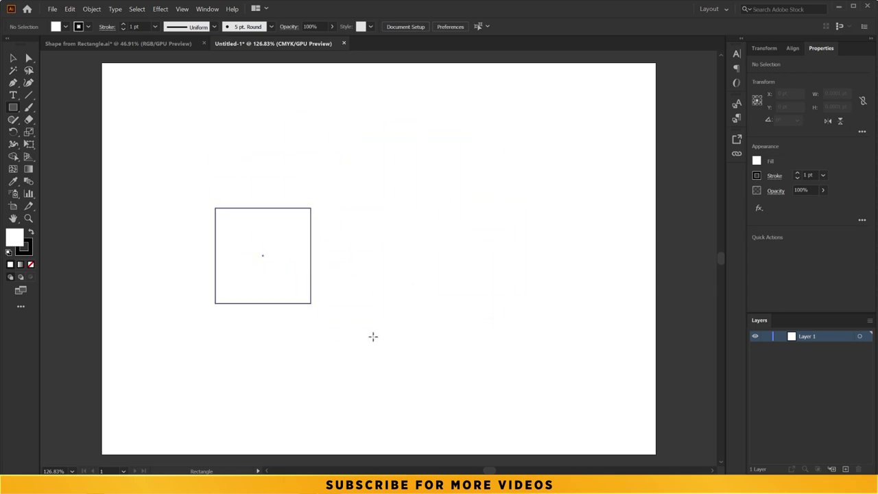
pyautogui.moveTo(398, 277); pyautogui.dragTo(412, 300)
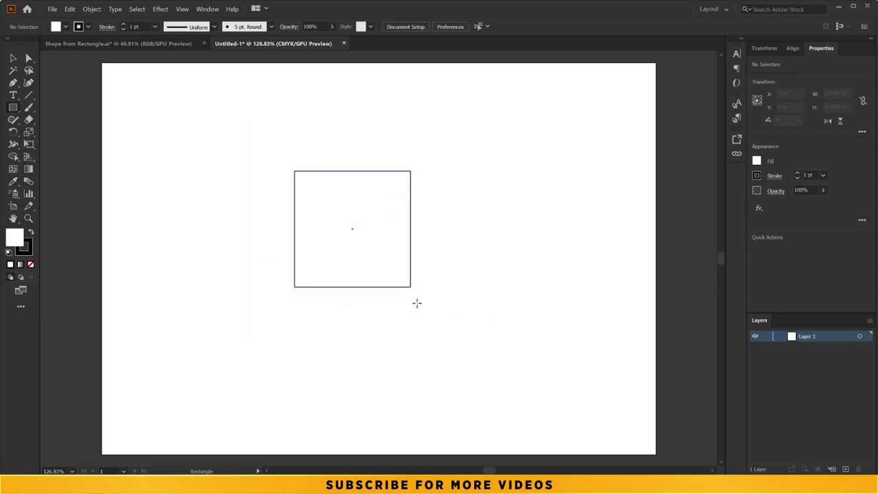
pyautogui.moveTo(413, 299); pyautogui.dragTo(413, 300)
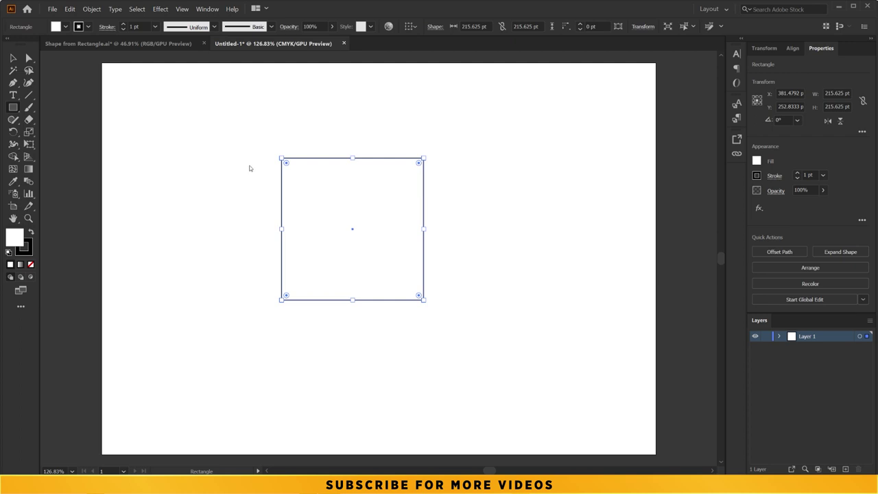
# Reduce the anchor and handle display size in Selection & Anchor Display preferences
pyautogui.click(69, 8)
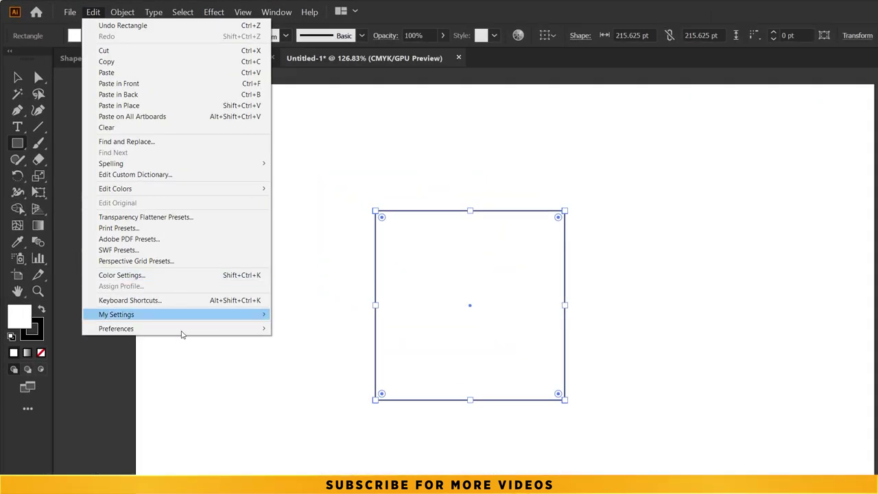
pyautogui.moveTo(116, 329)
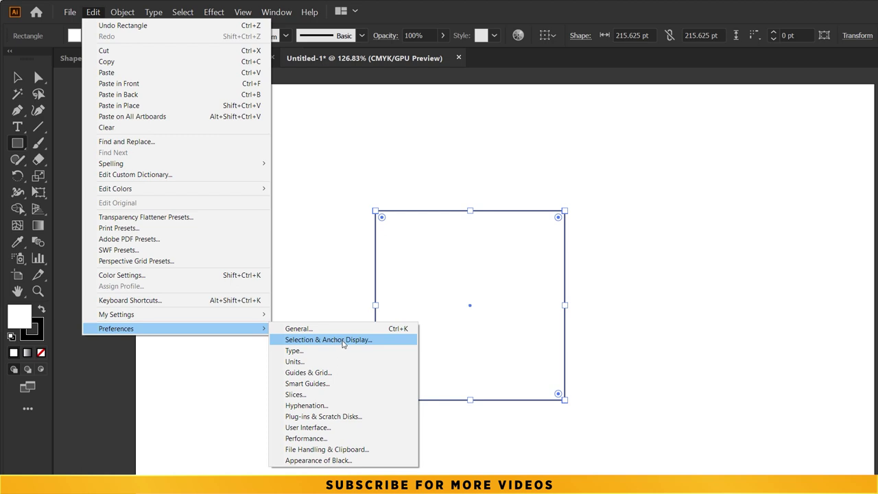
pyautogui.click(358, 346)
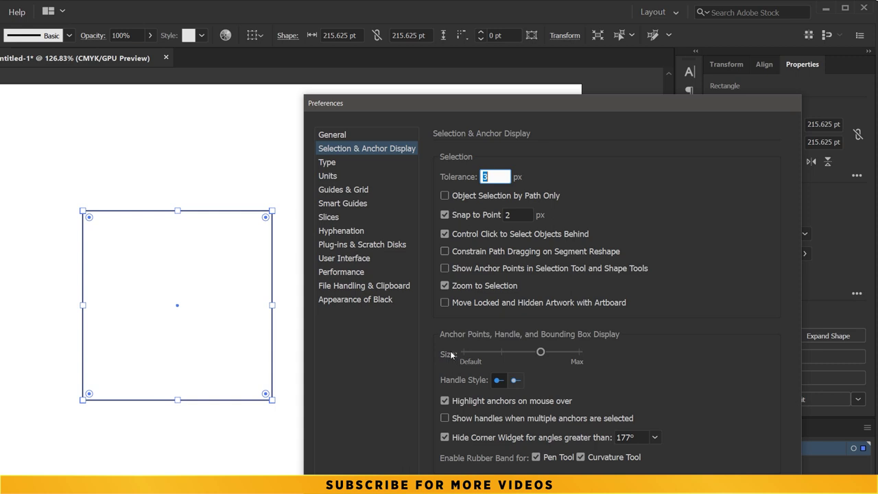
pyautogui.moveTo(540, 351); pyautogui.dragTo(418, 364)
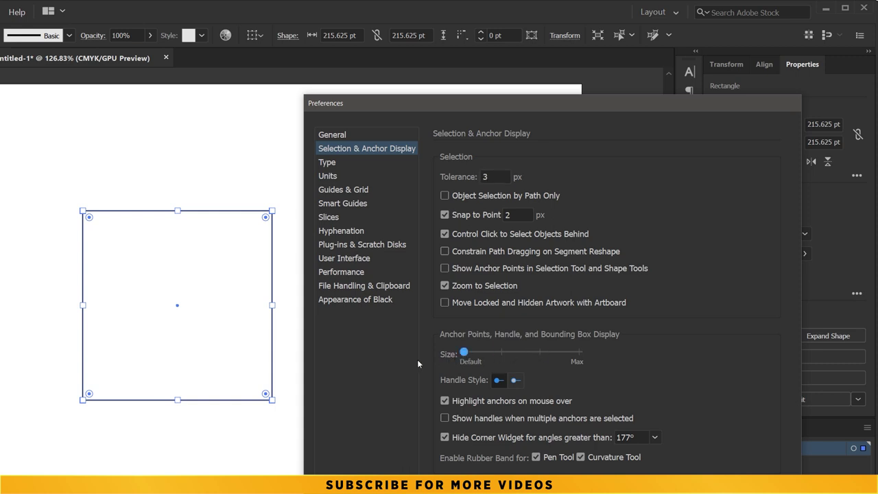
pyautogui.press('Return')
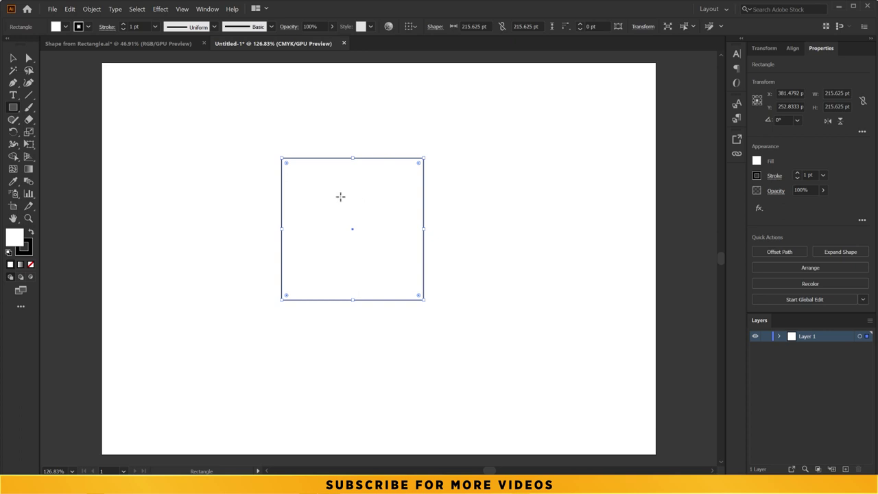
# Increase the anchor point and handle size toward Max in Selection & Anchor Display preferences
pyautogui.click(69, 9)
pyautogui.moveTo(87, 246)
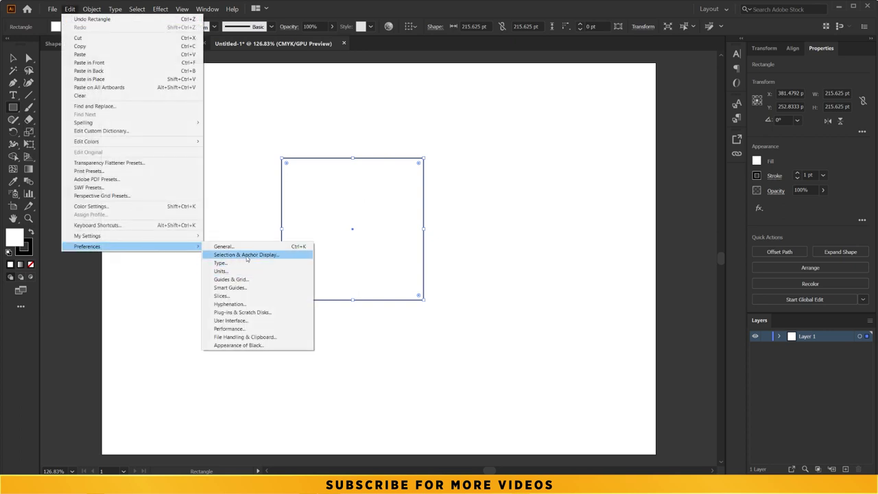
pyautogui.click(281, 255)
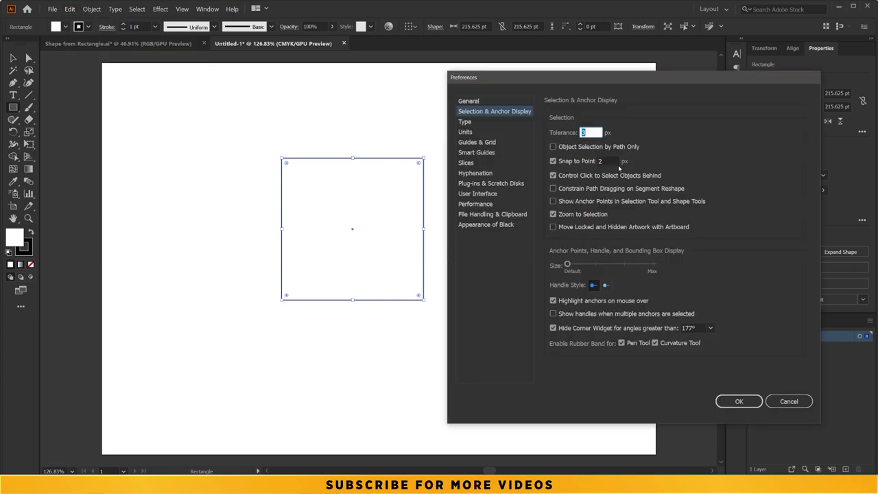
pyautogui.moveTo(573, 266); pyautogui.dragTo(625, 267)
pyautogui.click(739, 401)
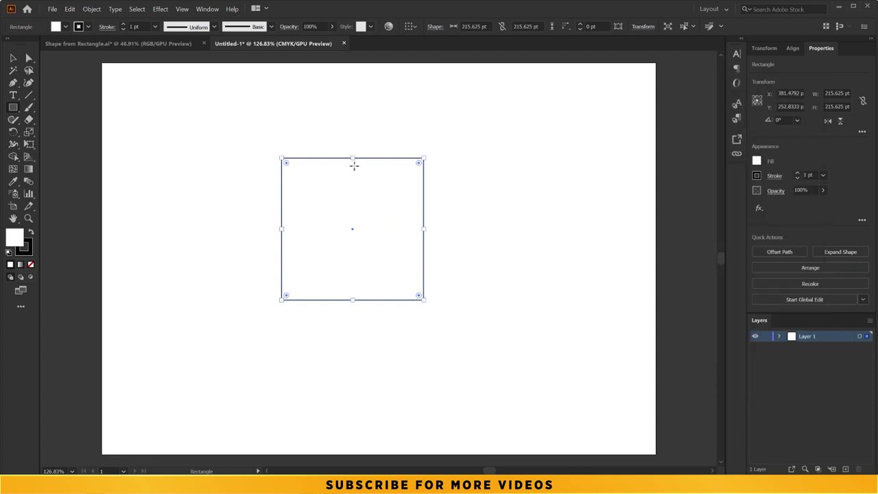
pyautogui.click(12, 58)
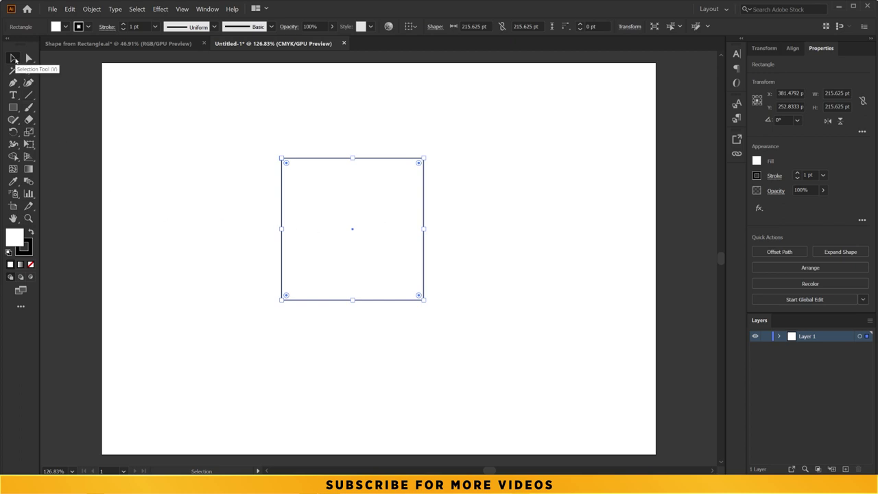
# Draw several overlapping trial rectangles over the square, then undo them
pyautogui.click(15, 60)
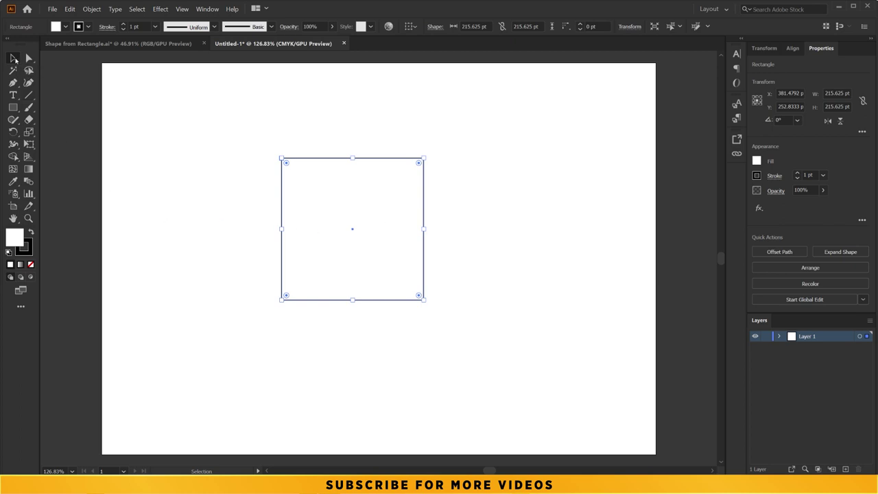
pyautogui.click(15, 109)
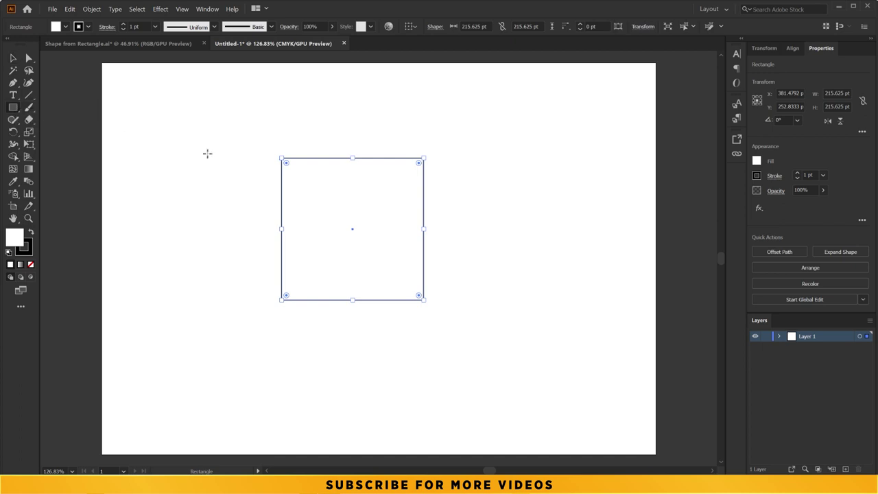
pyautogui.moveTo(319, 193); pyautogui.dragTo(388, 240)
pyautogui.moveTo(472, 274); pyautogui.dragTo(490, 260)
pyautogui.moveTo(388, 184); pyautogui.dragTo(509, 261)
pyautogui.moveTo(348, 175); pyautogui.dragTo(459, 259)
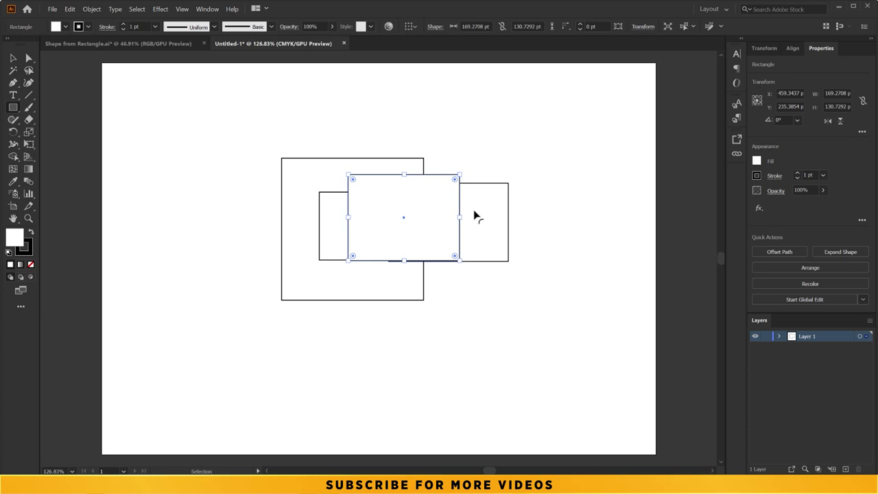
pyautogui.hotkey('ctrl', 'z')
pyautogui.hotkey('ctrl', 'z')
pyautogui.hotkey('ctrl', 'z')
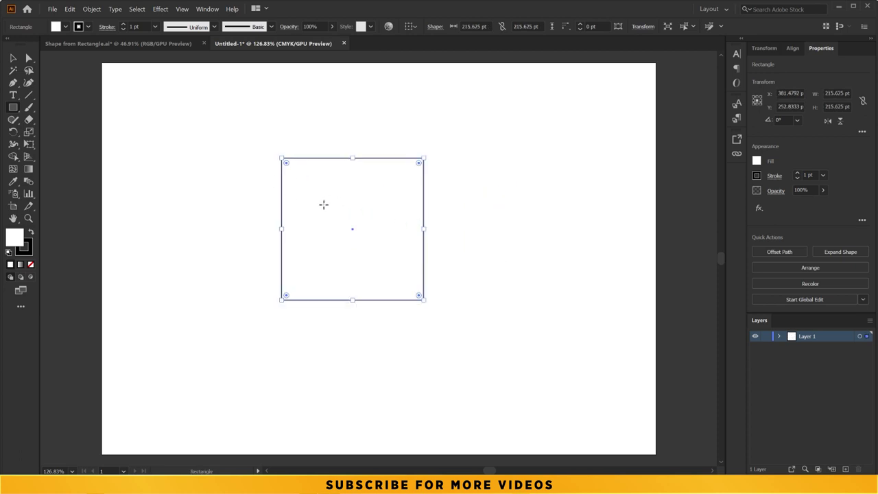
# Nudge the square slightly, then switch to the 'Shape from Rectangle.ai' document
pyautogui.press('v')
pyautogui.moveTo(366, 235)
pyautogui.mouseDown()
pyautogui.moveTo(344, 204)
pyautogui.moveTo(327, 234)
pyautogui.moveTo(396, 257)
pyautogui.moveTo(363, 250)
pyautogui.mouseUp()
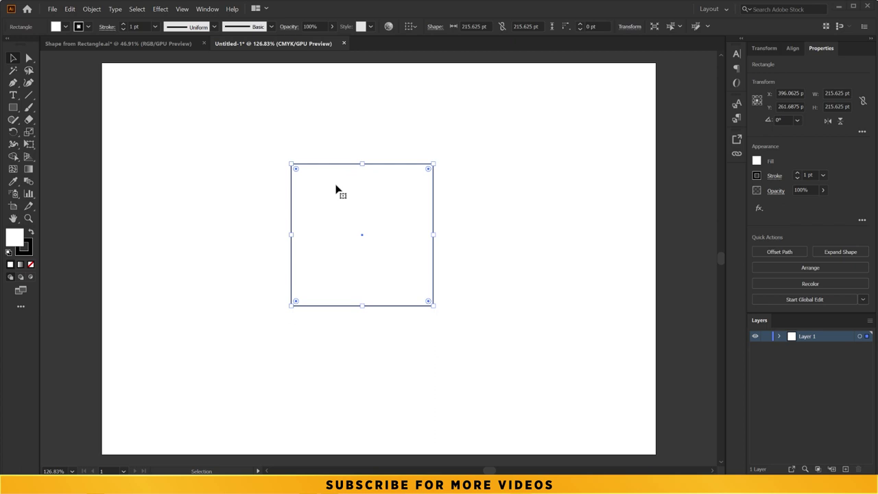
pyautogui.click(79, 46)
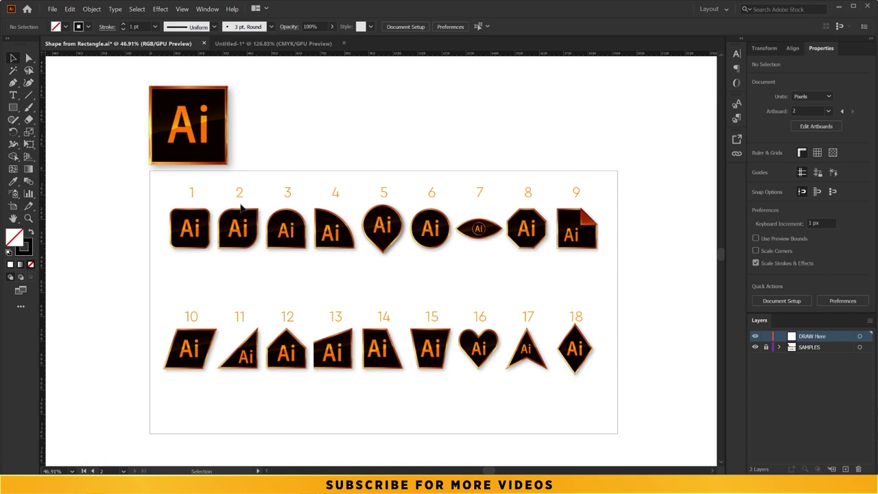
# Zoom in on badge samples 1–4, leaving empty space below them for drawing
pyautogui.press('z')
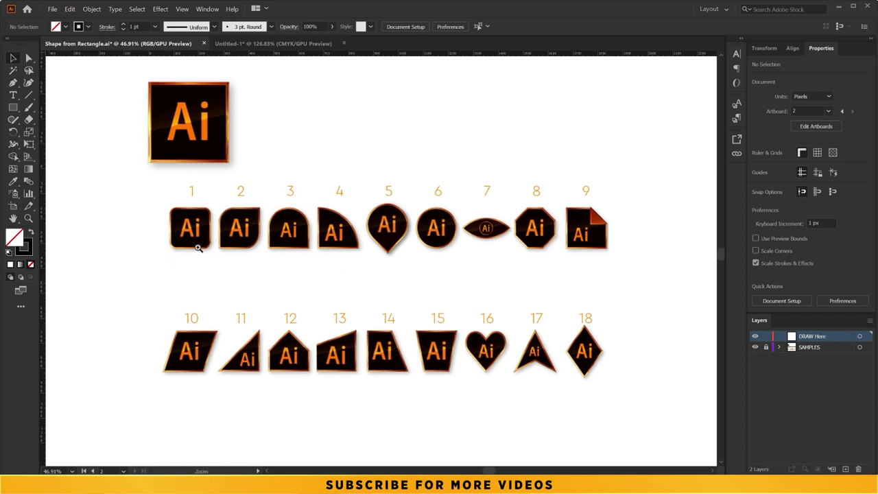
pyautogui.moveTo(202, 262); pyautogui.dragTo(318, 224)
pyautogui.press('v')
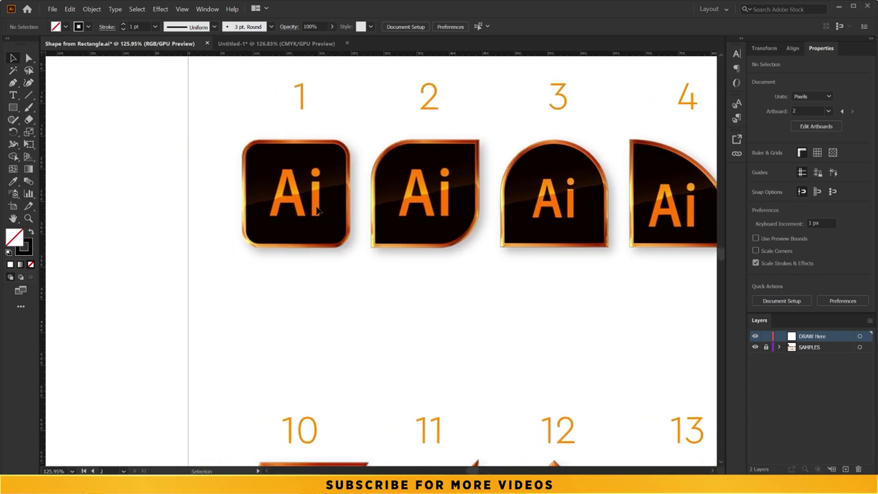
pyautogui.press('m')
# Draw a 153.1372 px square beneath badge 1 and round its corners to 17.831 px
pyautogui.moveTo(255, 266)
pyautogui.mouseDown()
pyautogui.moveTo(306, 369)
pyautogui.moveTo(322, 303)
pyautogui.mouseUp()
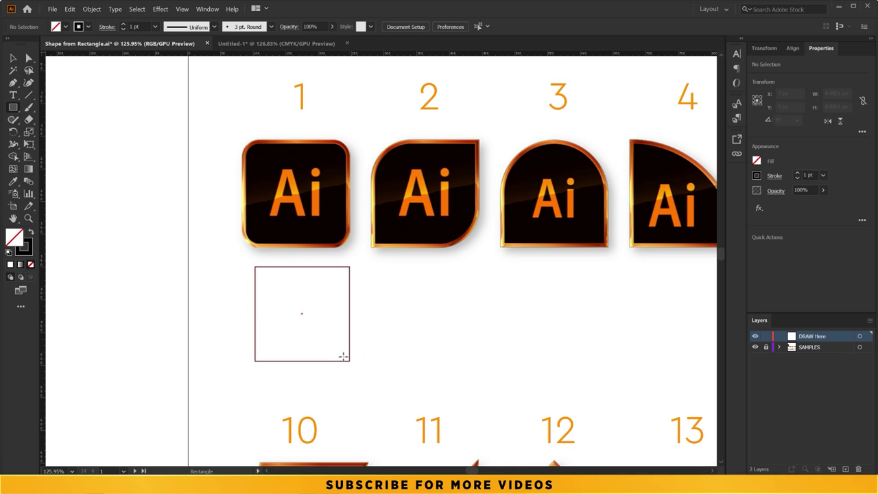
pyautogui.moveTo(322, 302); pyautogui.dragTo(345, 364)
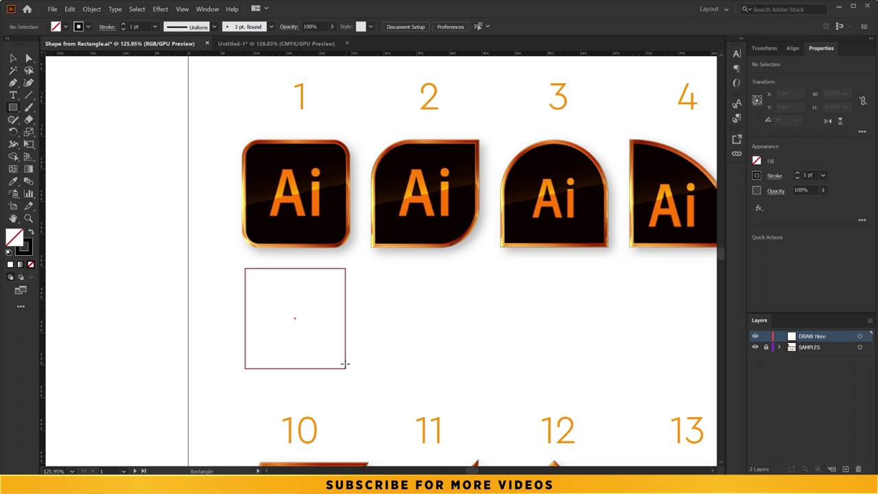
pyautogui.moveTo(345, 365); pyautogui.dragTo(346, 364)
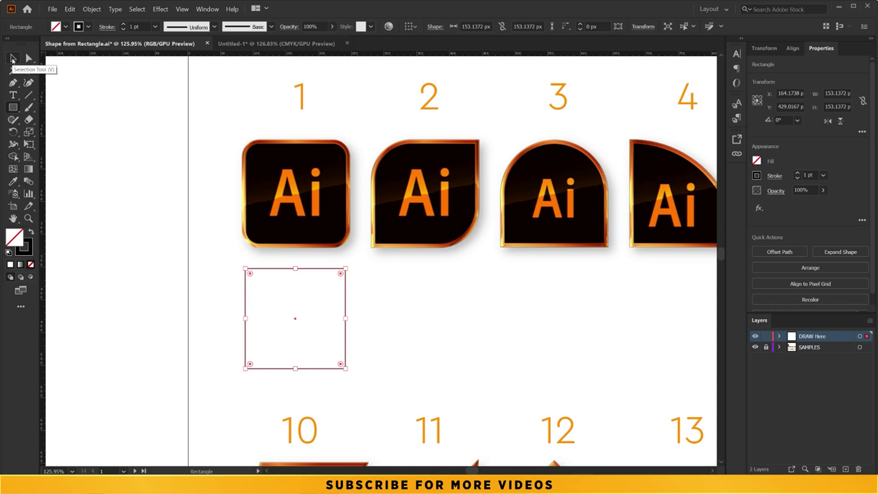
pyautogui.click(13, 60)
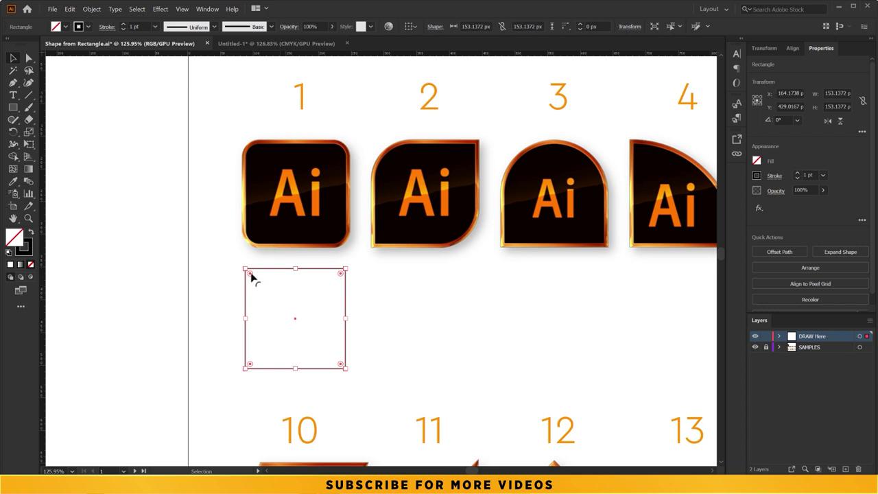
pyautogui.moveTo(251, 276)
pyautogui.mouseDown()
pyautogui.moveTo(274, 297)
pyautogui.moveTo(257, 282)
pyautogui.mouseUp()
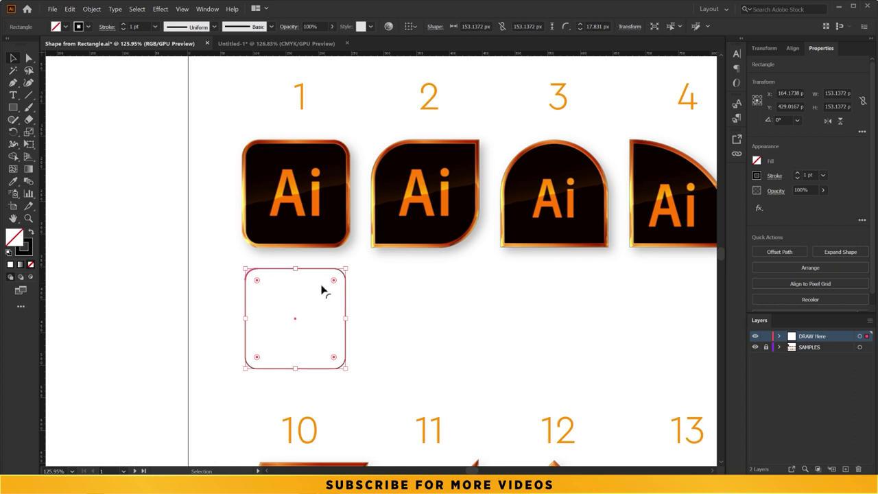
pyautogui.click(382, 290)
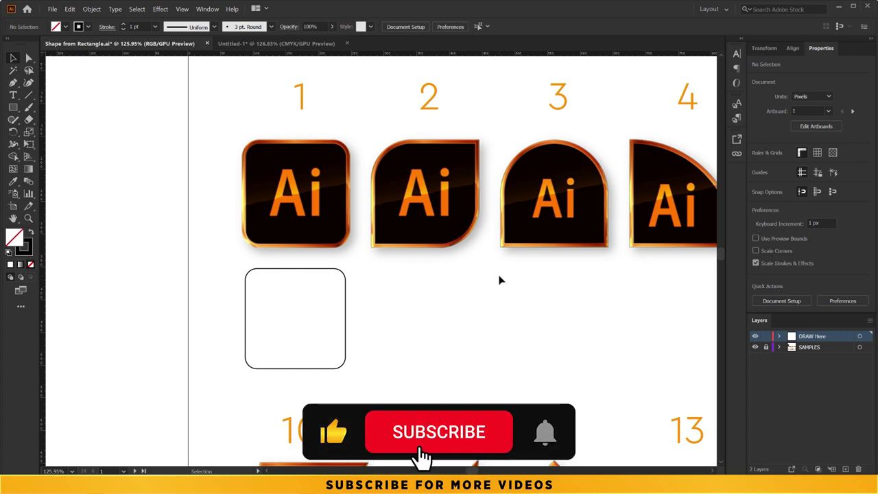
# Draw a 161.5283 px square beneath badge 2, testing then resetting its corners to 0 px
pyautogui.hscroll(2, 499, 280)
pyautogui.hscroll(2, 411, 274)
pyautogui.click(14, 108)
pyautogui.moveTo(296, 263); pyautogui.dragTo(402, 370)
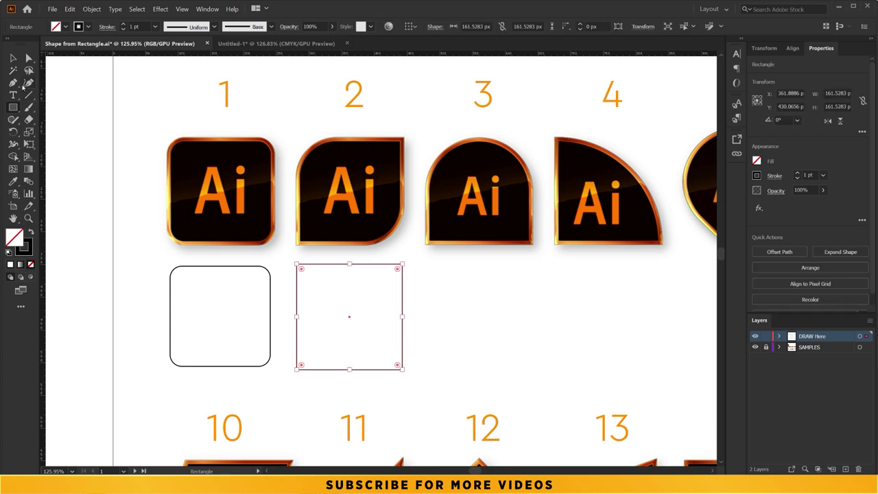
pyautogui.click(13, 58)
pyautogui.moveTo(301, 268); pyautogui.dragTo(316, 282)
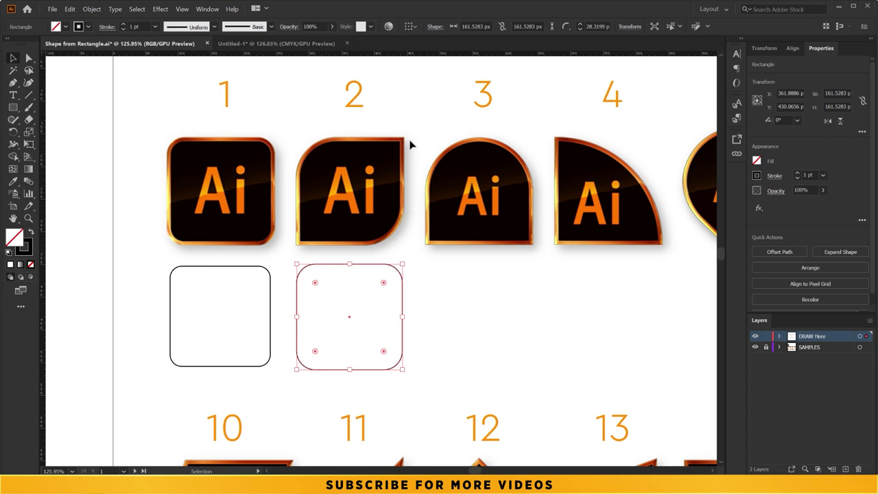
pyautogui.moveTo(316, 283); pyautogui.dragTo(284, 260)
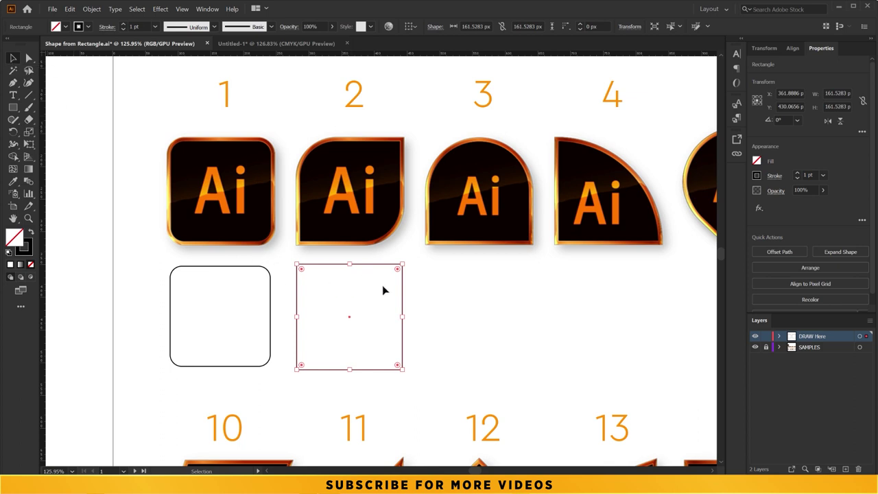
pyautogui.click(30, 59)
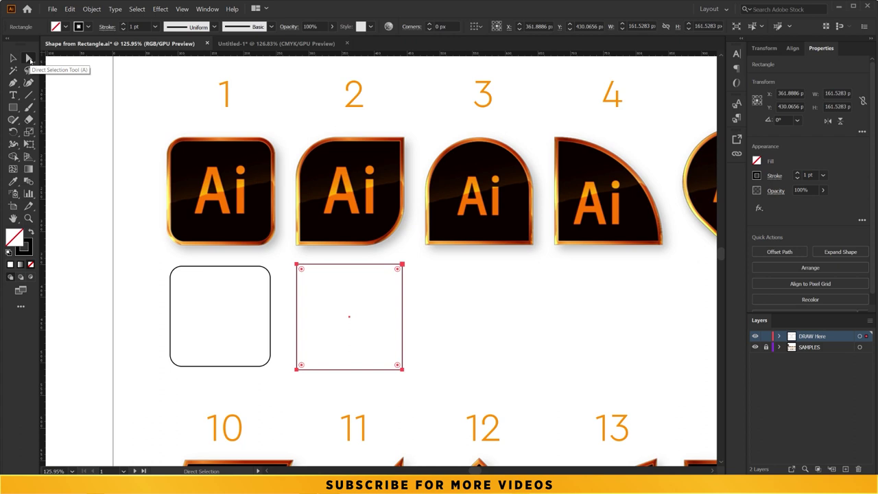
# Try rounding the square's top-left corner, then restore it to a sharp point
pyautogui.click(30, 60)
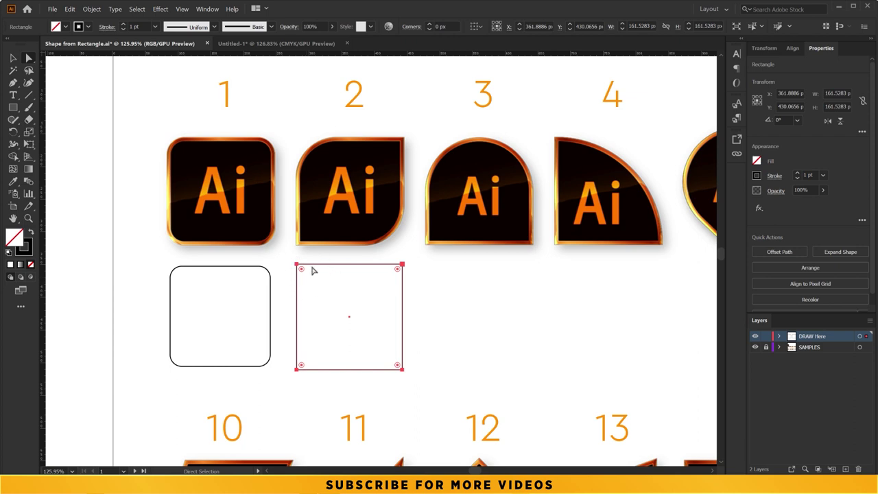
pyautogui.click(296, 265)
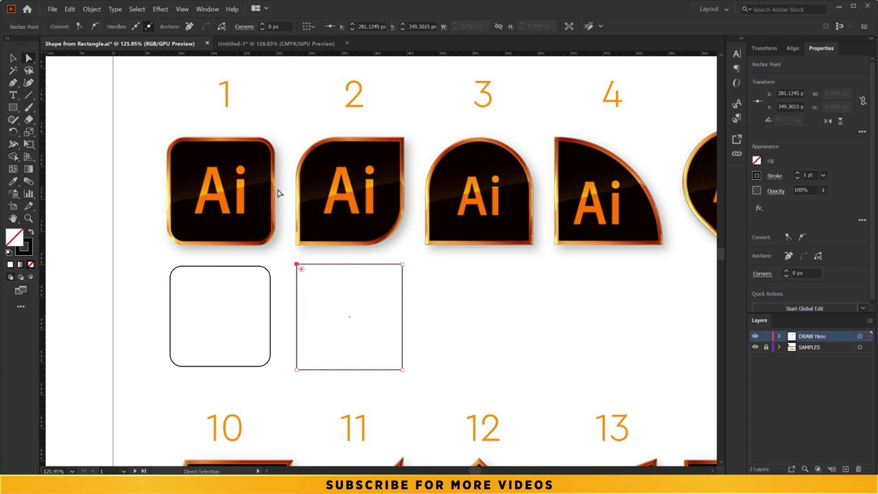
pyautogui.moveTo(301, 269)
pyautogui.mouseDown()
pyautogui.moveTo(339, 305)
pyautogui.moveTo(329, 297)
pyautogui.mouseUp()
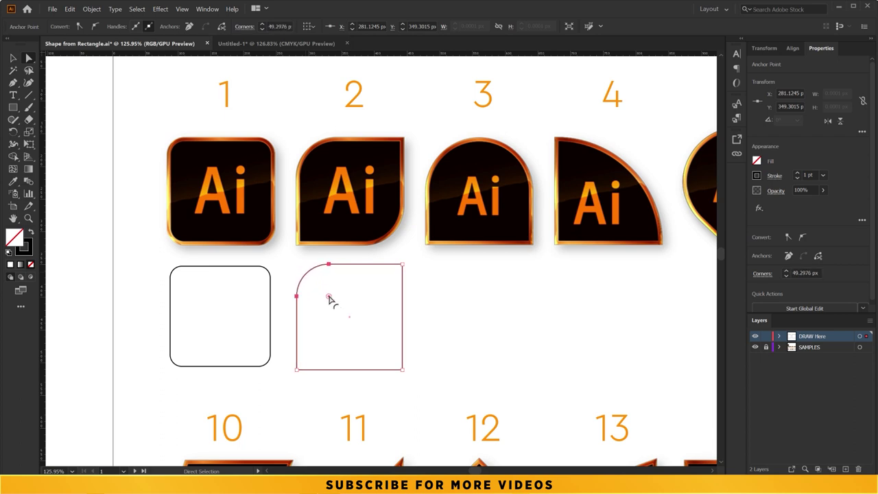
pyautogui.moveTo(328, 296); pyautogui.dragTo(274, 248)
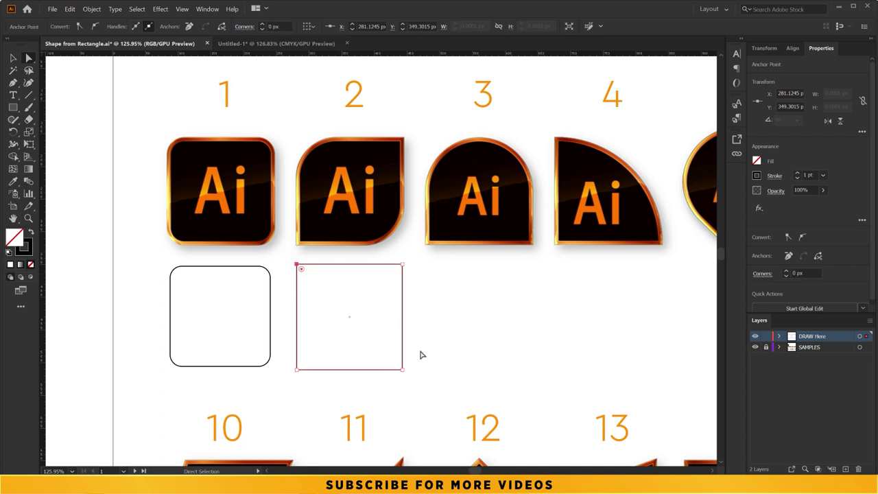
# Round the top-left and bottom-right corners to 59.5242 px, forming the leaf shape
pyautogui.press('ctrl')
pyautogui.keyDown('shift'); pyautogui.click(402, 370); pyautogui.keyUp('shift')
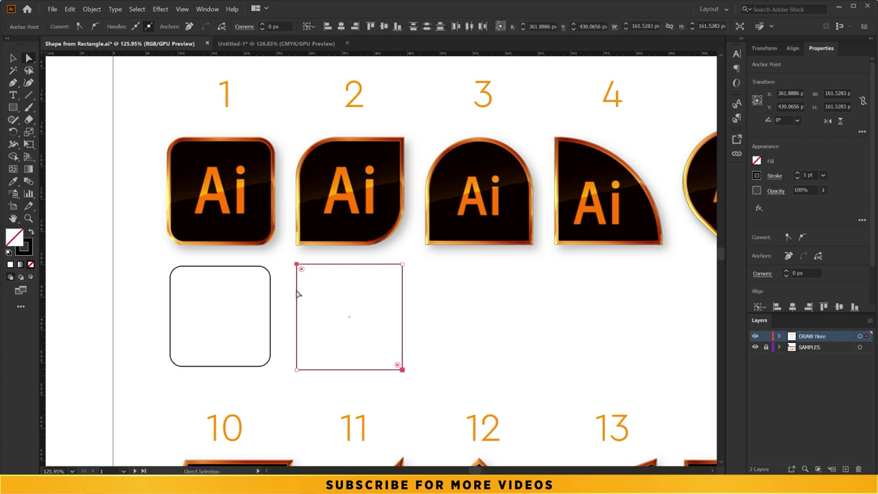
pyautogui.moveTo(302, 270); pyautogui.dragTo(341, 303)
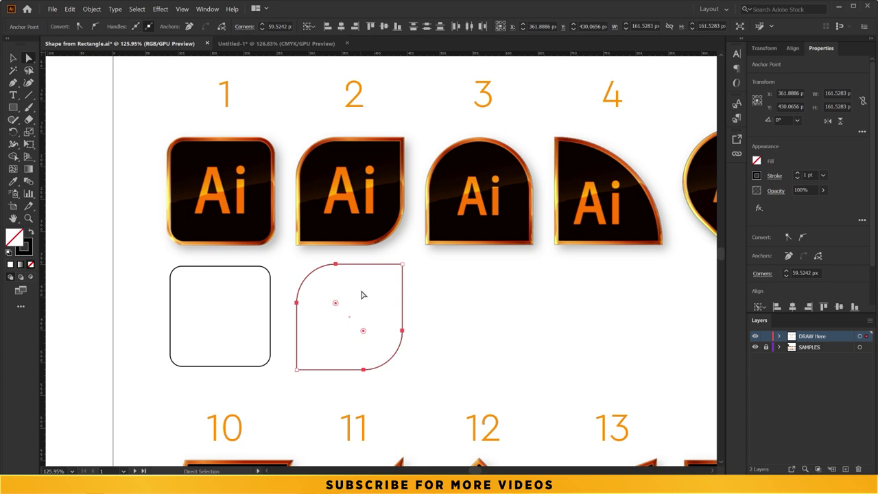
pyautogui.click(402, 265)
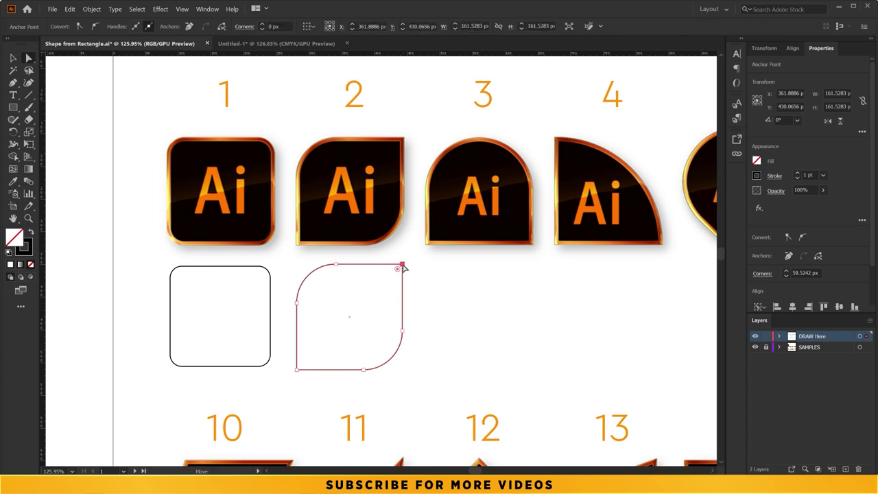
pyautogui.keyDown('shift'); pyautogui.click(297, 369); pyautogui.keyUp('shift')
pyautogui.moveTo(303, 364)
pyautogui.mouseDown()
pyautogui.moveTo(319, 350)
pyautogui.moveTo(290, 362)
pyautogui.mouseUp()
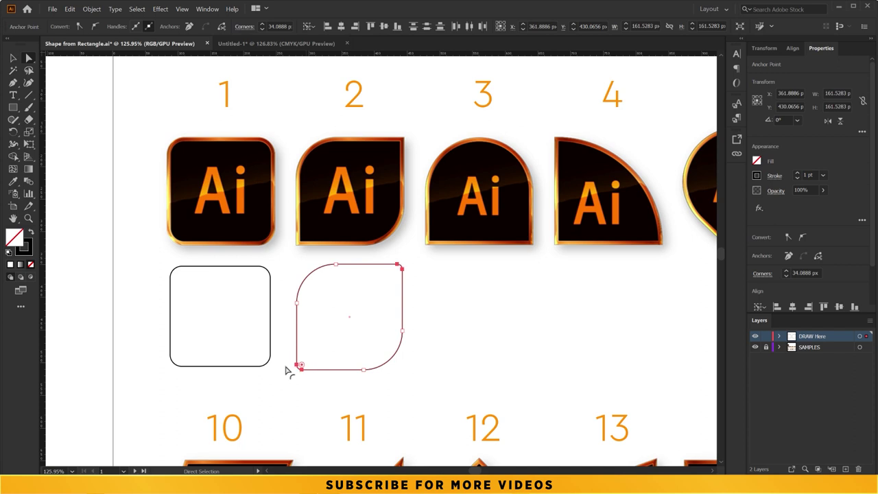
pyautogui.click(416, 326)
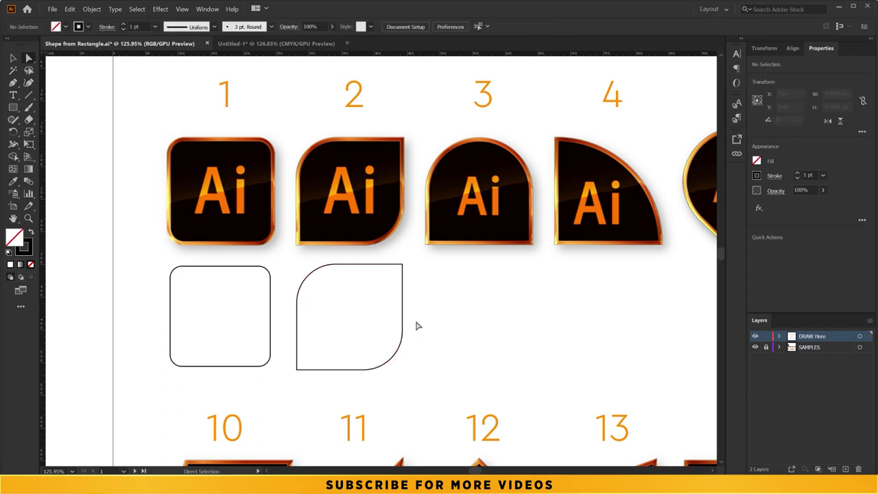
# Draw a 164 px sharp-cornered square beneath badge 3
pyautogui.hscroll(2, 466, 299)
pyautogui.hscroll(3, 412, 298)
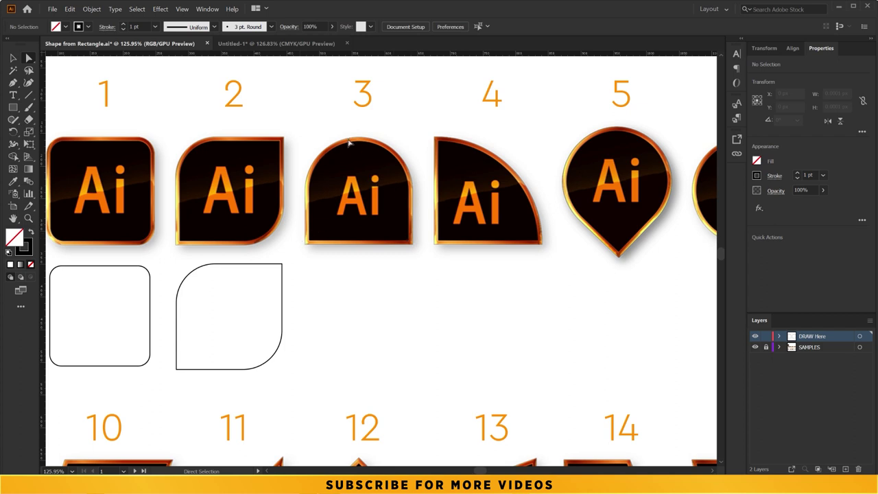
pyautogui.click(12, 107)
pyautogui.moveTo(302, 260)
pyautogui.mouseDown()
pyautogui.moveTo(392, 369)
pyautogui.moveTo(383, 367)
pyautogui.mouseUp()
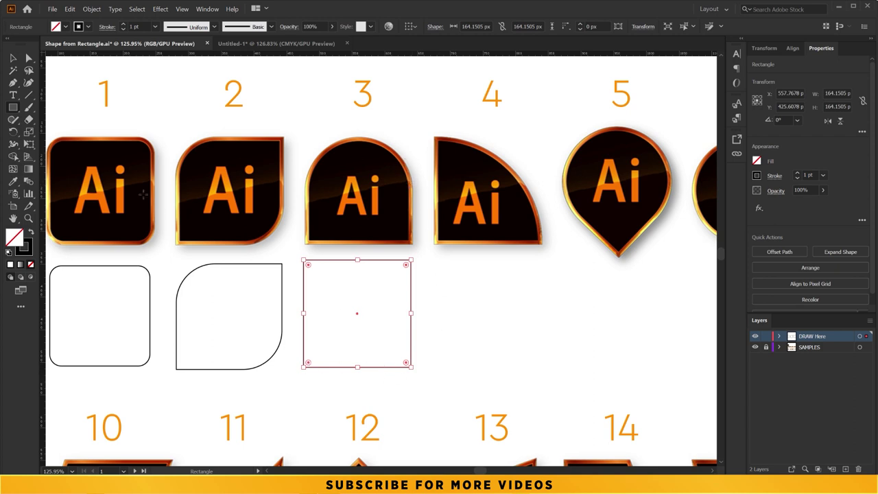
pyautogui.click(29, 59)
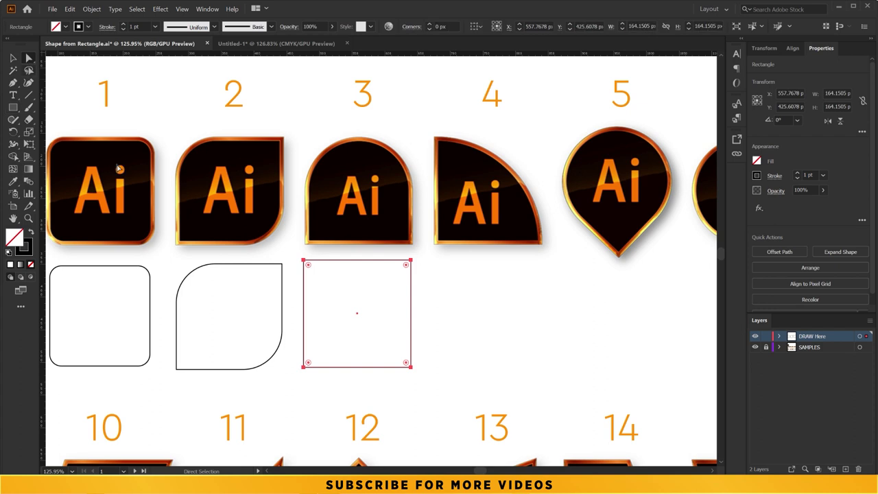
# Try rounding the square's two top corners into an arch, then flatten them again
pyautogui.click(305, 262)
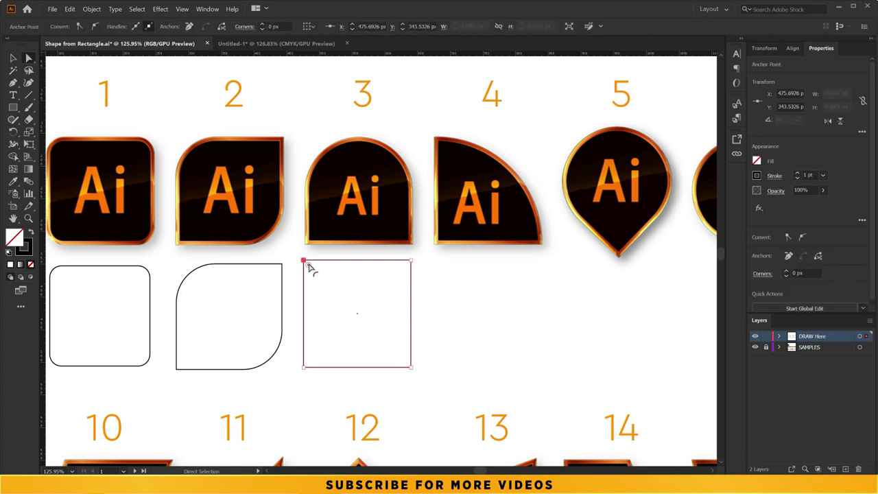
pyautogui.keyDown('shift'); pyautogui.click(410, 262); pyautogui.keyUp('shift')
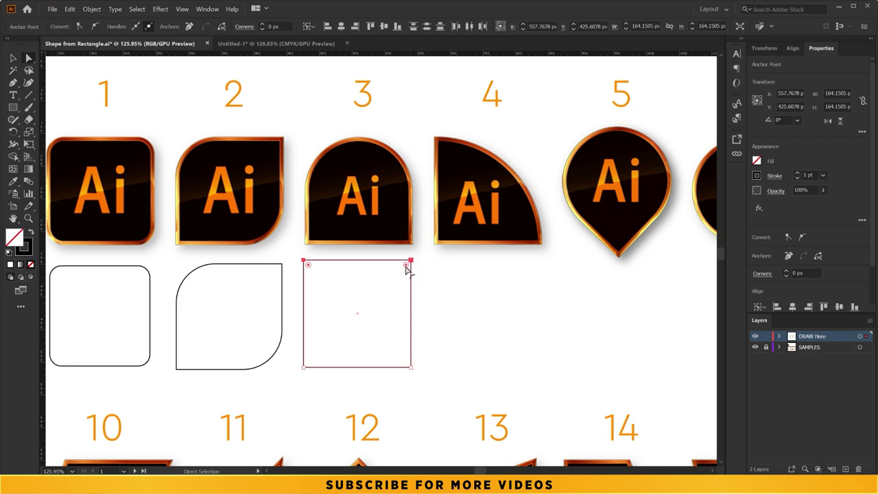
pyautogui.moveTo(406, 270); pyautogui.dragTo(355, 346)
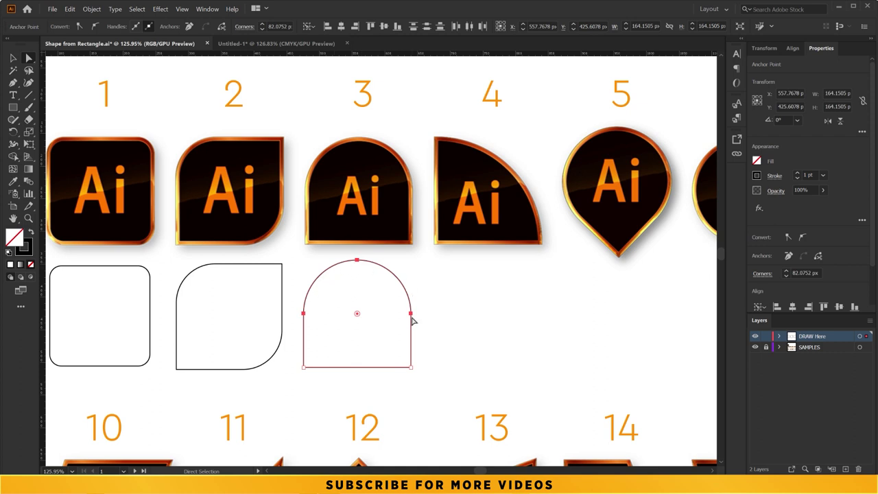
pyautogui.moveTo(358, 313); pyautogui.dragTo(407, 265)
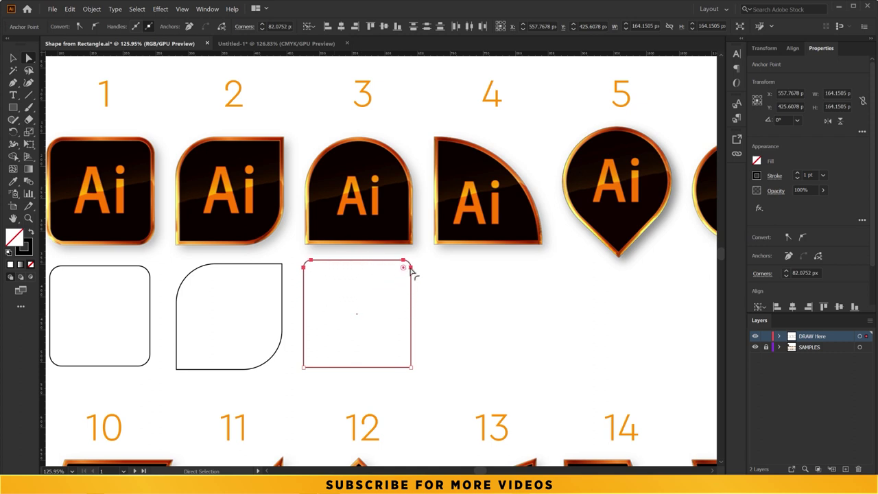
# Test rounding the two bottom corners, then reset them to 0
pyautogui.click(411, 367)
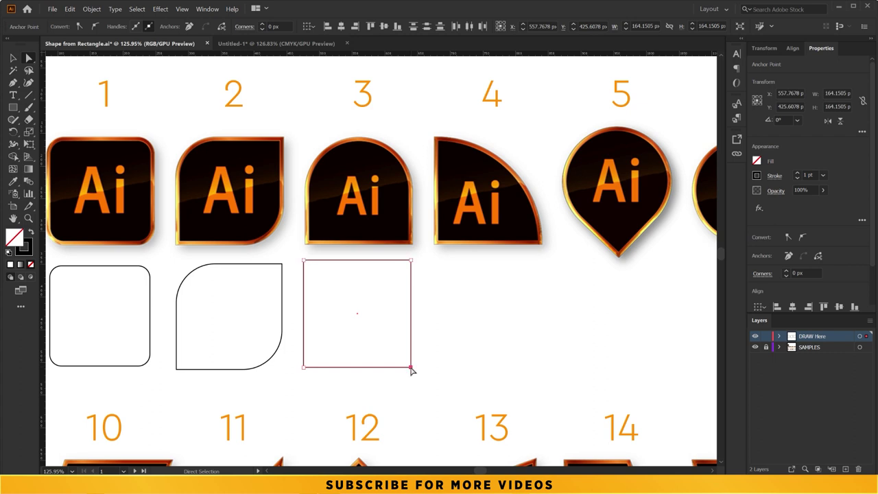
pyautogui.keyDown('shift'); pyautogui.click(305, 366); pyautogui.keyUp('shift')
pyautogui.moveTo(309, 364); pyautogui.dragTo(378, 254)
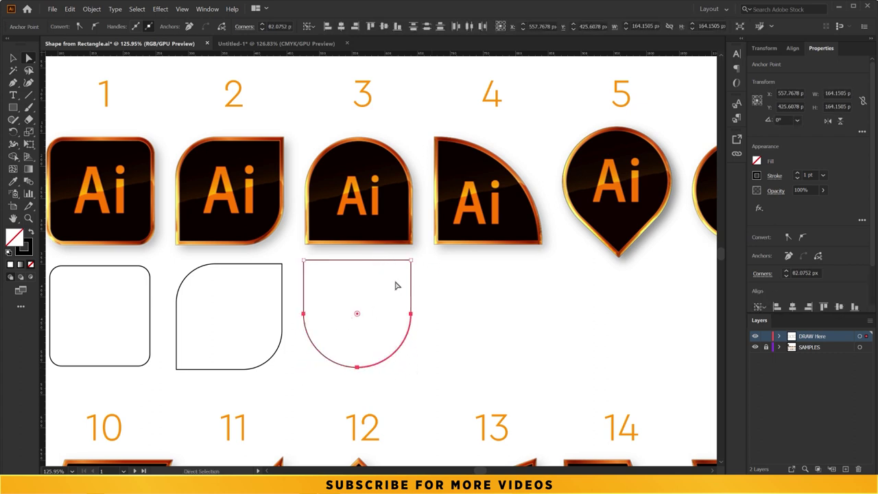
pyautogui.moveTo(356, 314)
pyautogui.mouseDown()
pyautogui.moveTo(346, 340)
pyautogui.moveTo(361, 318)
pyautogui.mouseUp()
pyautogui.moveTo(357, 314)
pyautogui.mouseDown()
pyautogui.moveTo(317, 384)
pyautogui.moveTo(480, 386)
pyautogui.mouseUp()
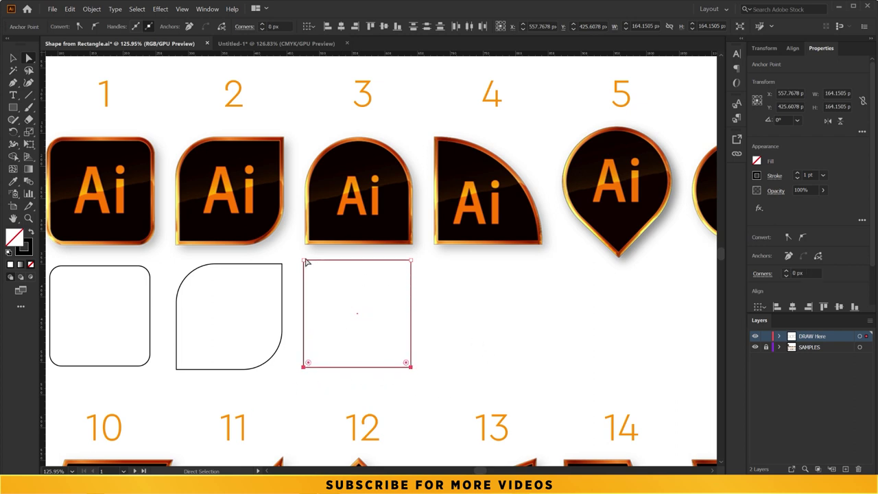
# Round the square's two top corners to 82 px, forming a dome like sample 3
pyautogui.click(410, 261)
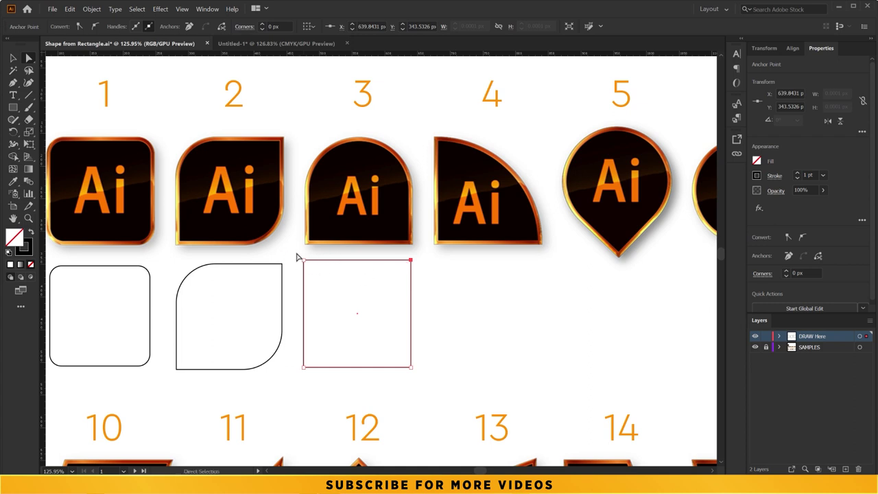
pyautogui.click(370, 260)
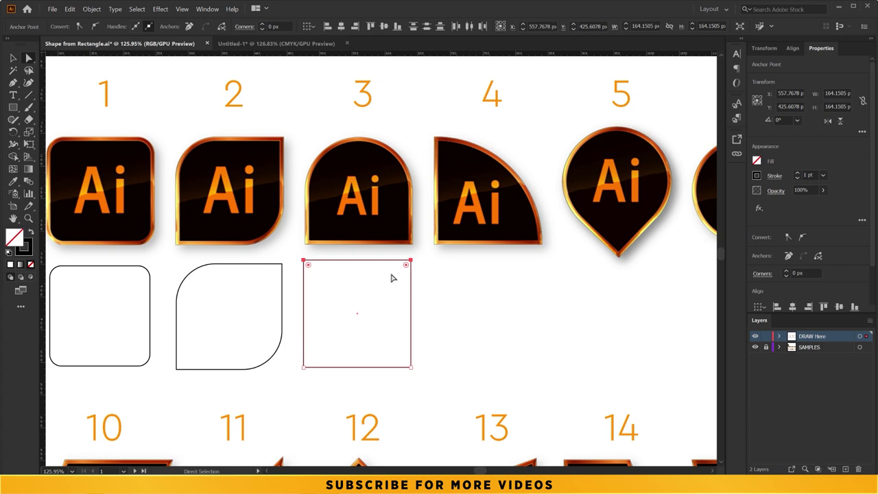
pyautogui.moveTo(407, 268); pyautogui.dragTo(368, 364)
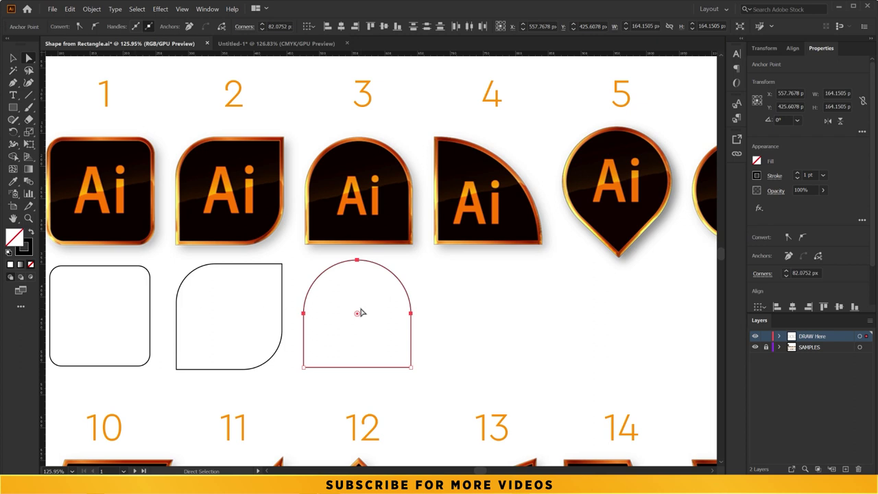
pyautogui.moveTo(500, 259)
pyautogui.mouseDown()
pyautogui.moveTo(397, 263)
pyautogui.moveTo(392, 251)
pyautogui.mouseUp()
pyautogui.scroll(1, 371, 220)
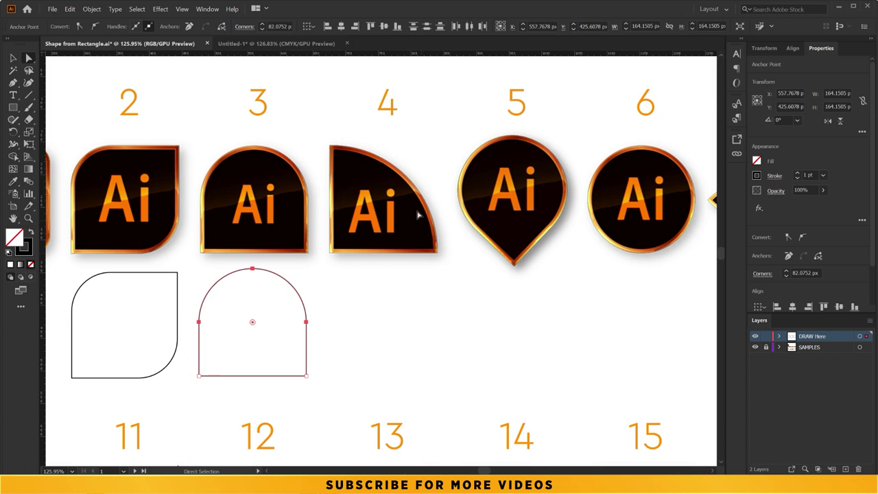
# Draw a 168.87 px square beneath badge 4
pyautogui.click(13, 107)
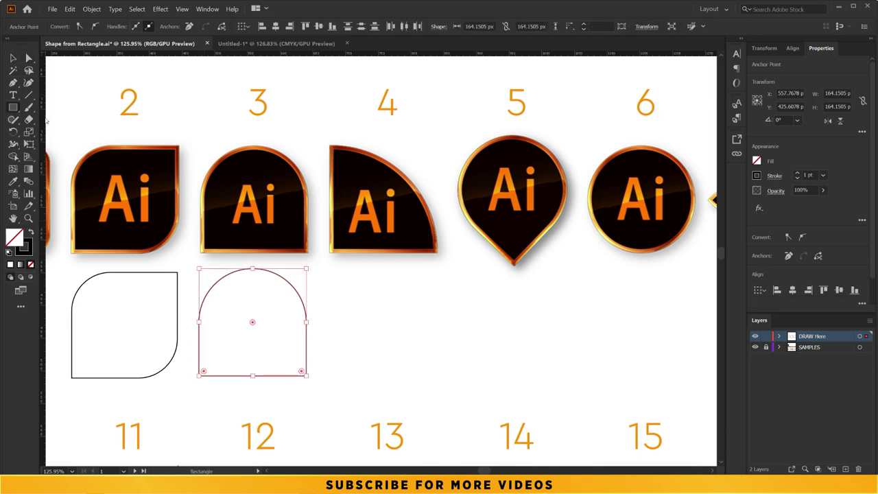
pyautogui.moveTo(328, 266); pyautogui.dragTo(440, 354)
pyautogui.click(12, 58)
pyautogui.click(43, 89)
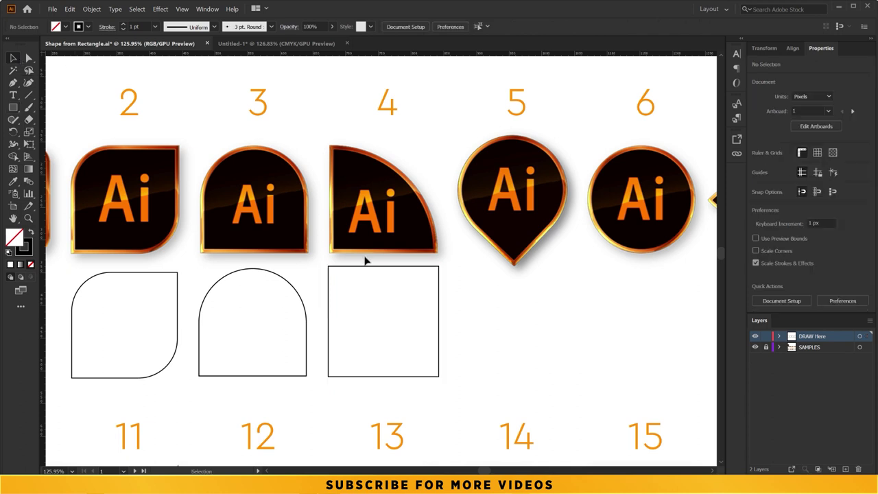
pyautogui.click(439, 291)
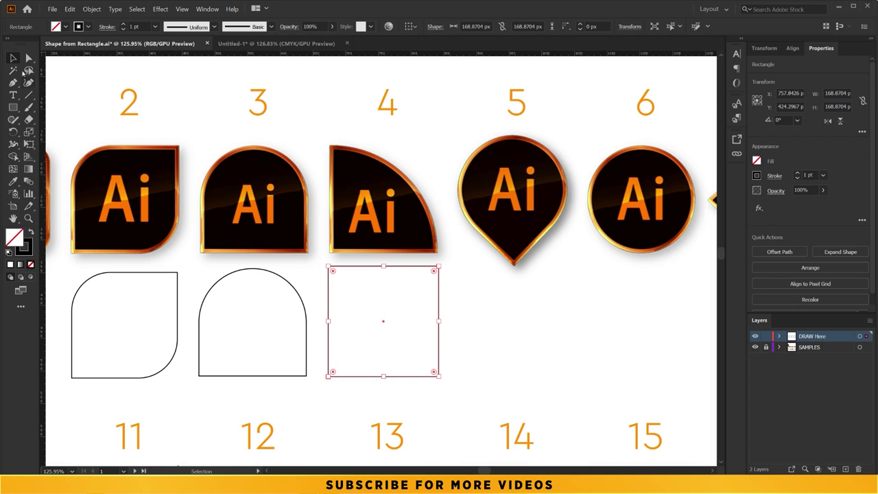
# Round the square's top-right corner to full radius, forming a quarter-circle
pyautogui.click(28, 60)
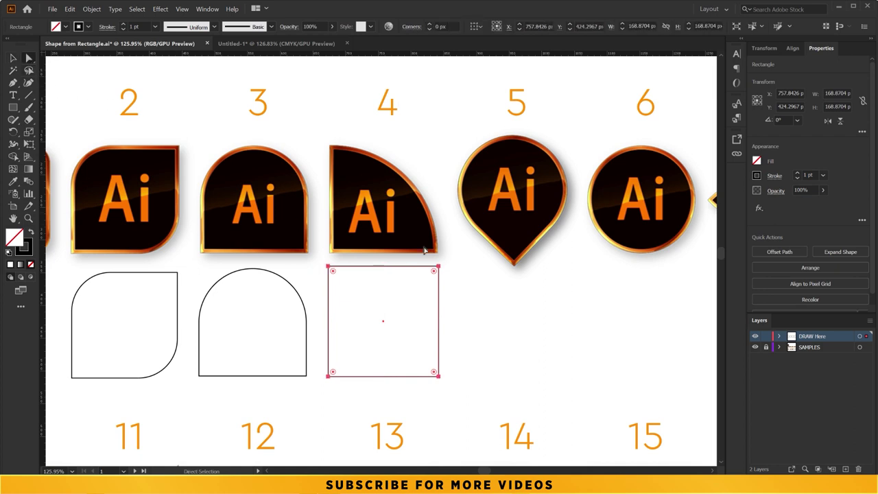
pyautogui.click(438, 266)
pyautogui.moveTo(433, 277); pyautogui.dragTo(332, 377)
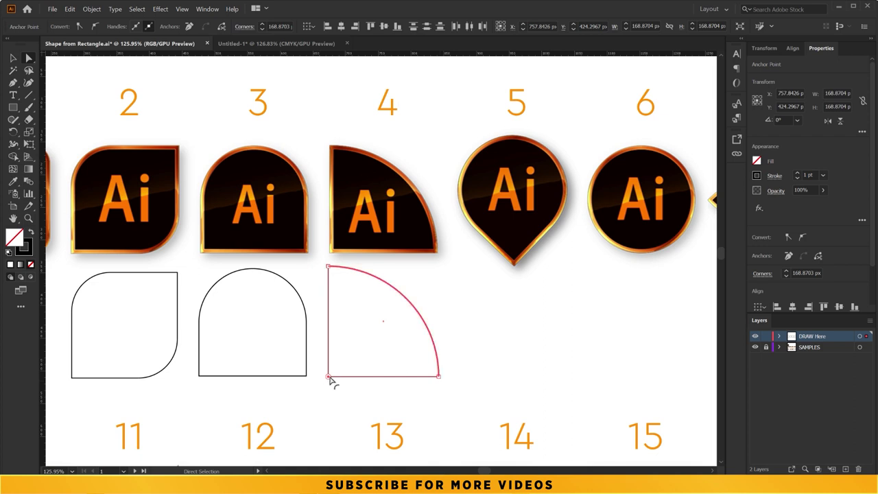
pyautogui.moveTo(341, 288); pyautogui.dragTo(318, 278)
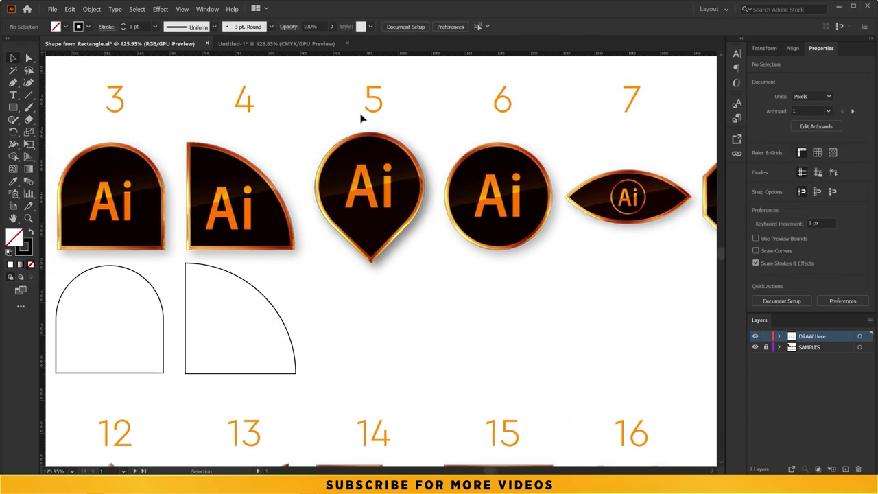
# Draw a sharp-cornered square of about 170 px beneath badge 5
pyautogui.click(13, 107)
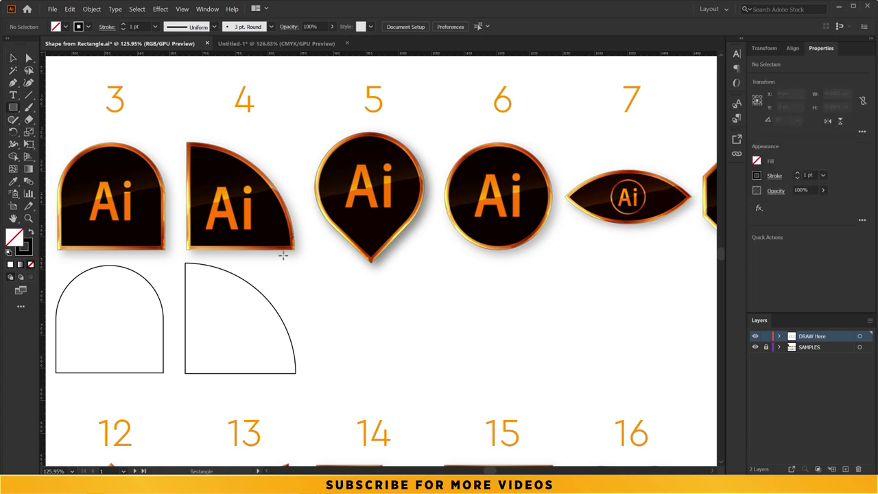
pyautogui.moveTo(321, 268); pyautogui.dragTo(421, 374)
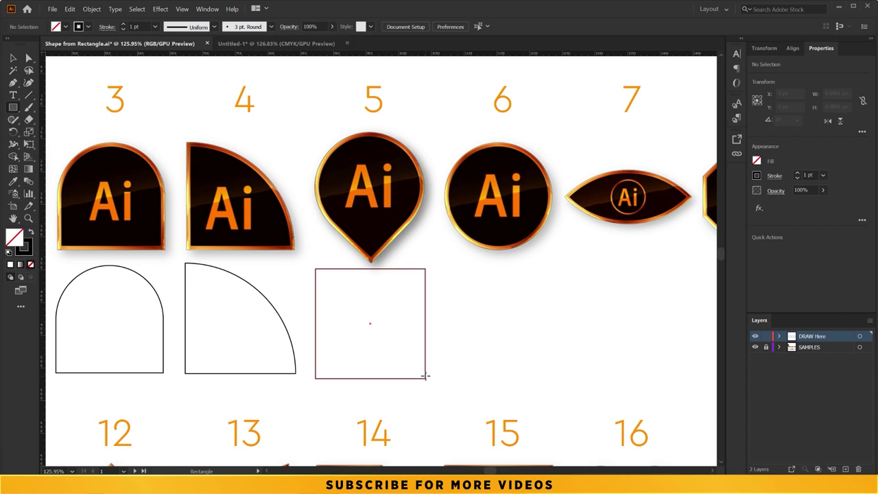
pyautogui.moveTo(421, 374); pyautogui.dragTo(427, 378)
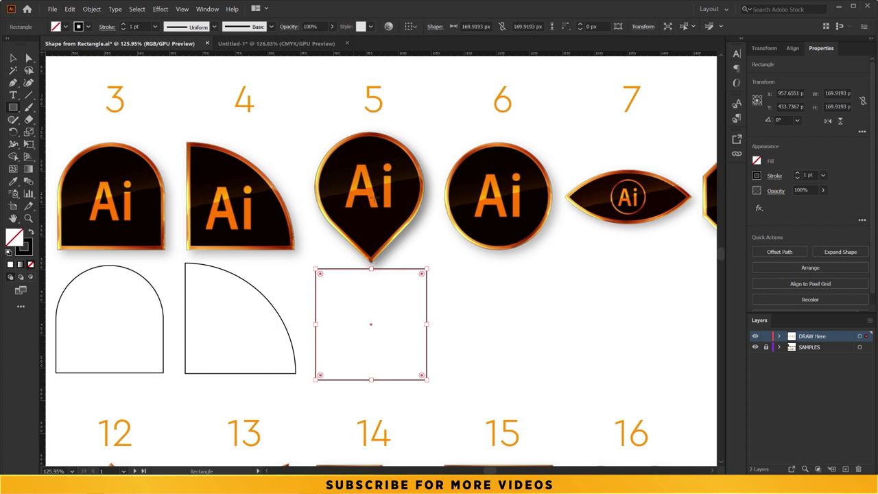
pyautogui.click(28, 58)
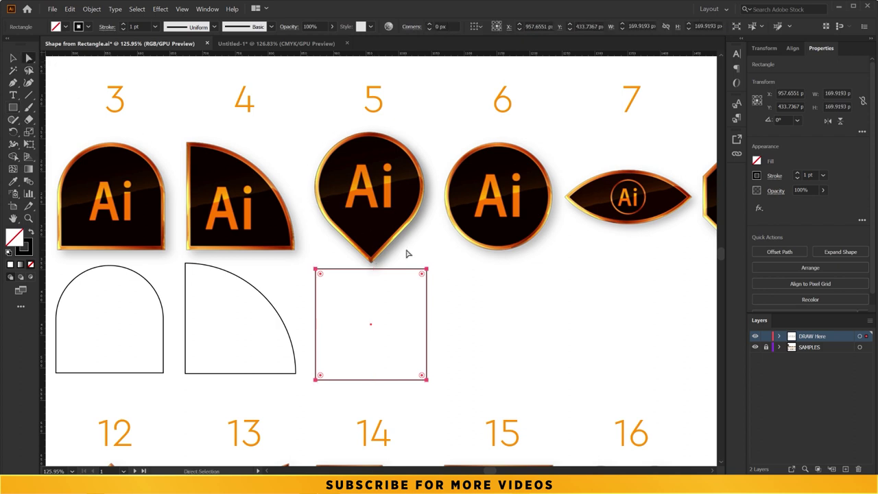
pyautogui.click(434, 267)
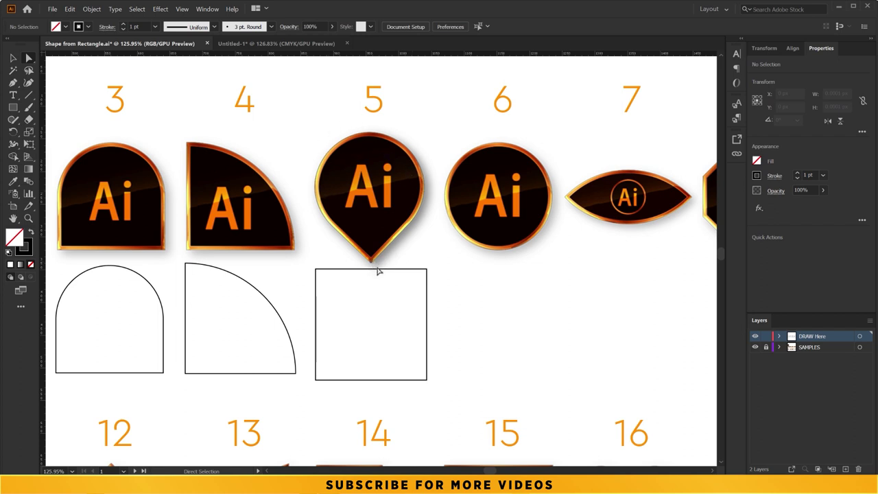
# Fully round the square's top-left, top-right and bottom-right corners
pyautogui.click(316, 269)
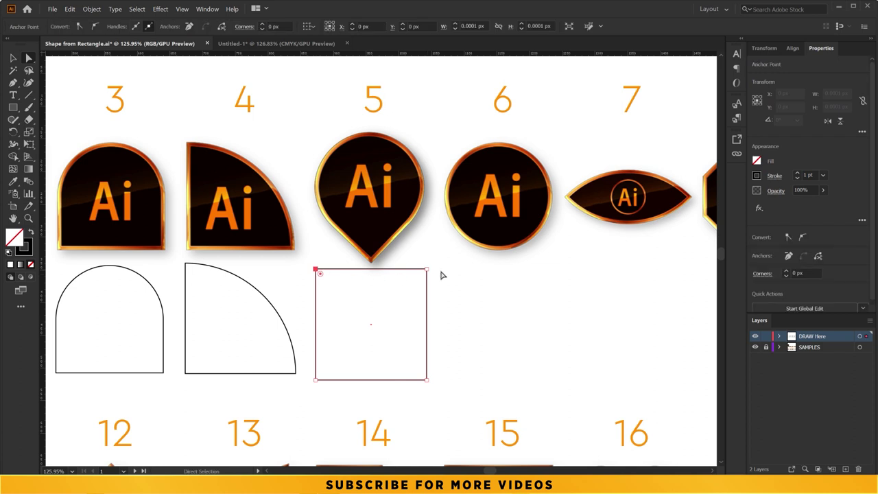
pyautogui.keyDown('shift'); pyautogui.click(426, 269); pyautogui.keyUp('shift')
pyautogui.keyDown('shift'); pyautogui.click(426, 379); pyautogui.keyUp('shift')
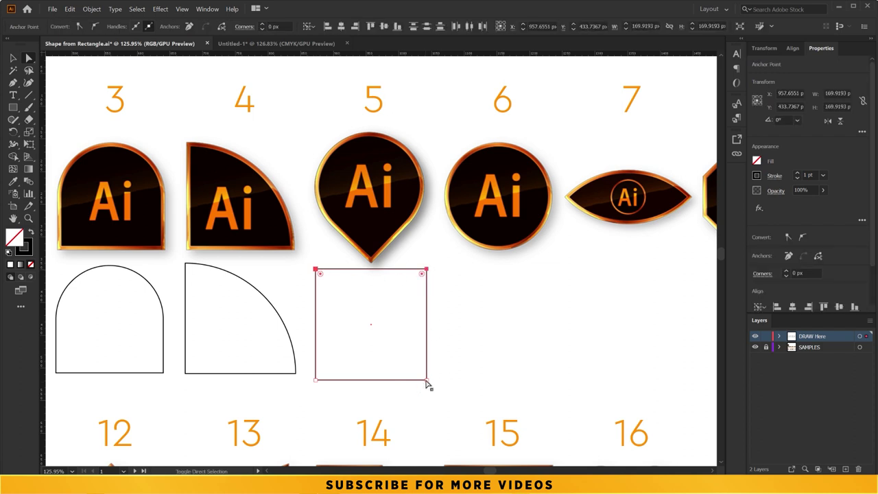
pyautogui.moveTo(422, 275); pyautogui.dragTo(355, 367)
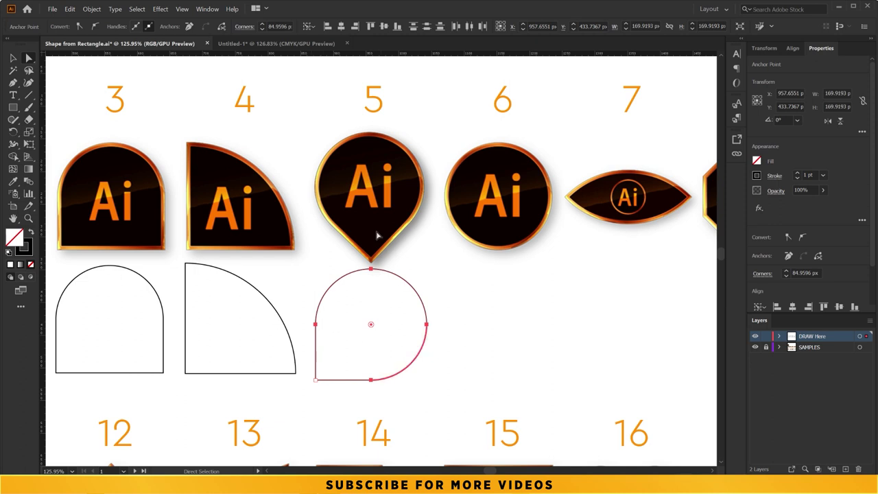
# Enlarge the shape and rotate it 45° so its point faces down
pyautogui.click(13, 58)
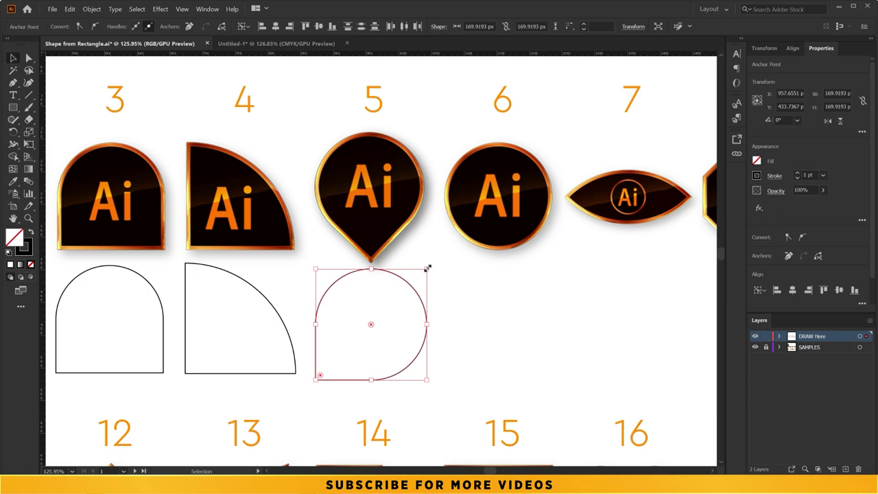
pyautogui.moveTo(427, 268)
pyautogui.mouseDown()
pyautogui.moveTo(435, 267)
pyautogui.moveTo(427, 269)
pyautogui.mouseUp()
pyautogui.moveTo(431, 265)
pyautogui.mouseDown()
pyautogui.moveTo(382, 270)
pyautogui.moveTo(421, 290)
pyautogui.moveTo(435, 318)
pyautogui.moveTo(395, 279)
pyautogui.moveTo(348, 290)
pyautogui.moveTo(323, 359)
pyautogui.moveTo(343, 294)
pyautogui.moveTo(370, 262)
pyautogui.moveTo(427, 290)
pyautogui.moveTo(422, 277)
pyautogui.moveTo(385, 268)
pyautogui.moveTo(393, 270)
pyautogui.mouseUp()
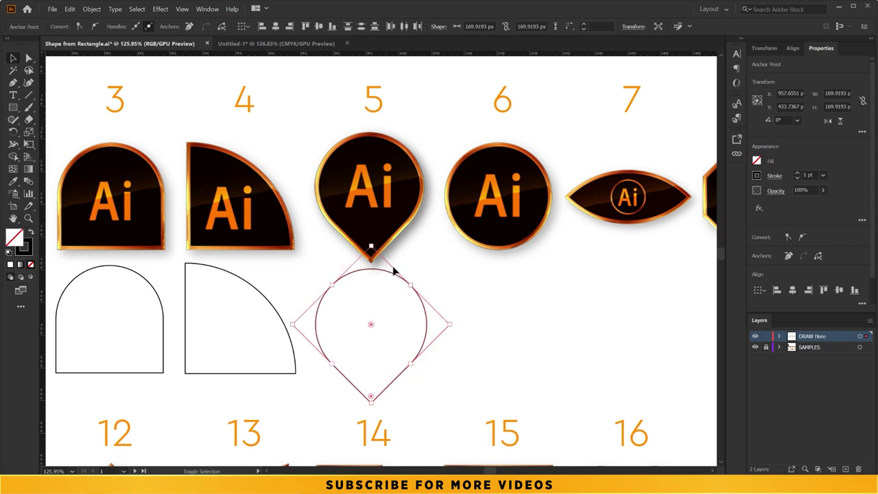
pyautogui.click(510, 290)
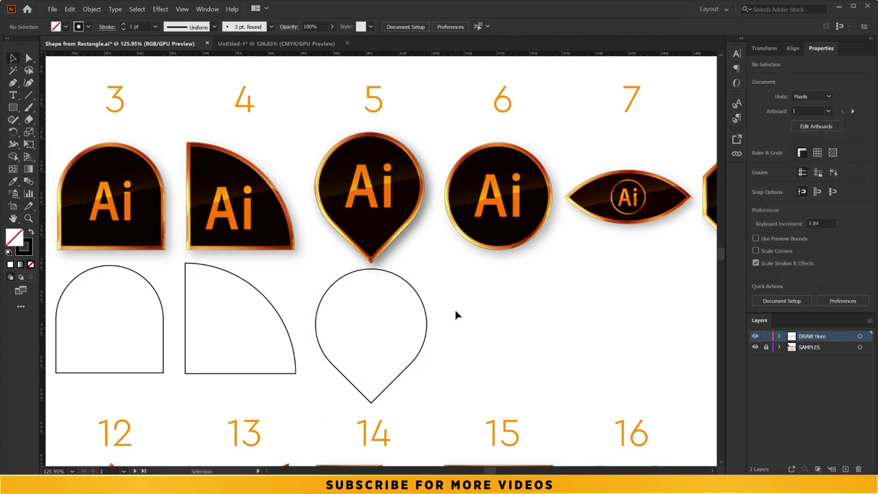
# Draw a 179 px square beneath badge 6
pyautogui.moveTo(525, 295); pyautogui.dragTo(395, 286)
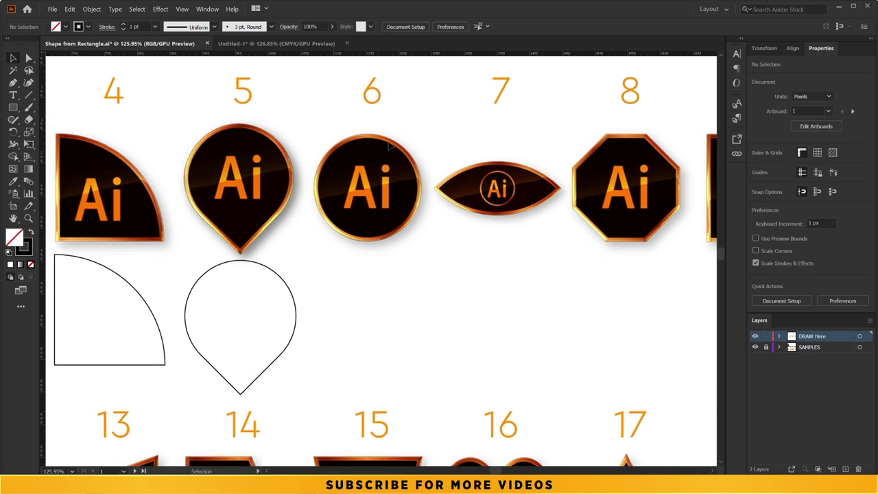
pyautogui.click(12, 107)
pyautogui.moveTo(12, 111); pyautogui.dragTo(74, 134)
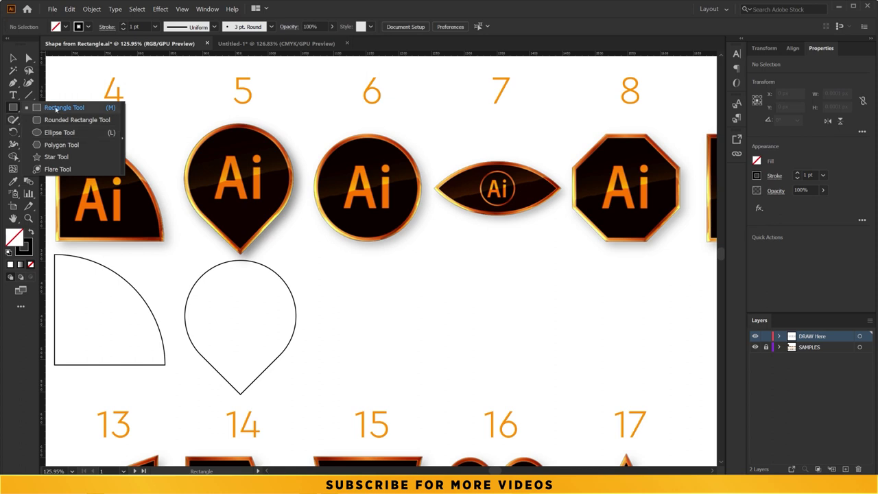
pyautogui.click(61, 107)
pyautogui.moveTo(320, 255); pyautogui.dragTo(412, 365)
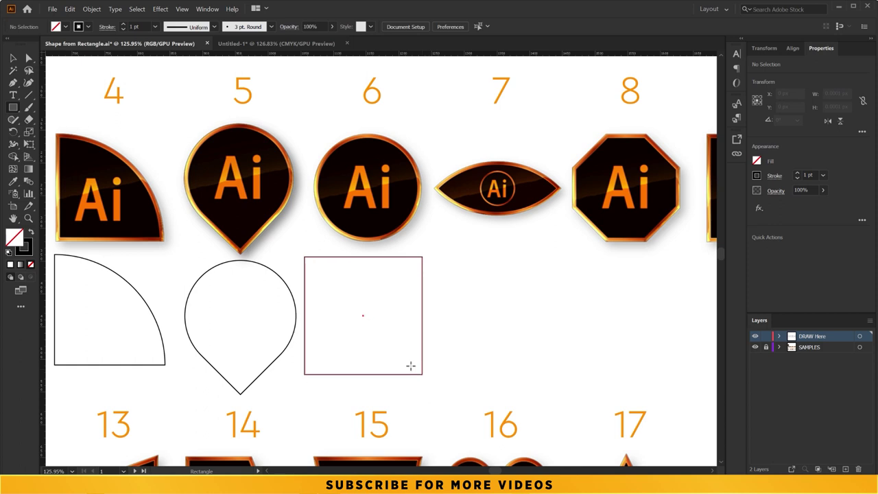
pyautogui.moveTo(412, 365); pyautogui.dragTo(422, 368)
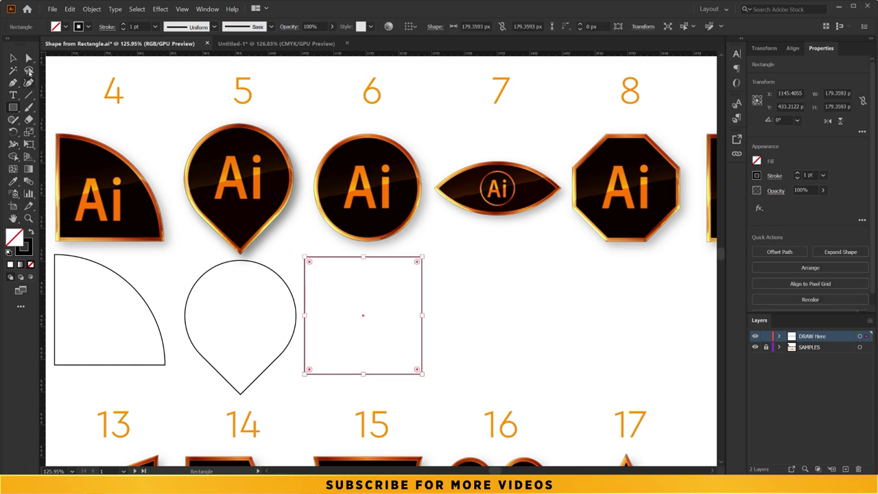
# Round all the square's corners to 89.68 px, turning it into a circle
pyautogui.click(13, 61)
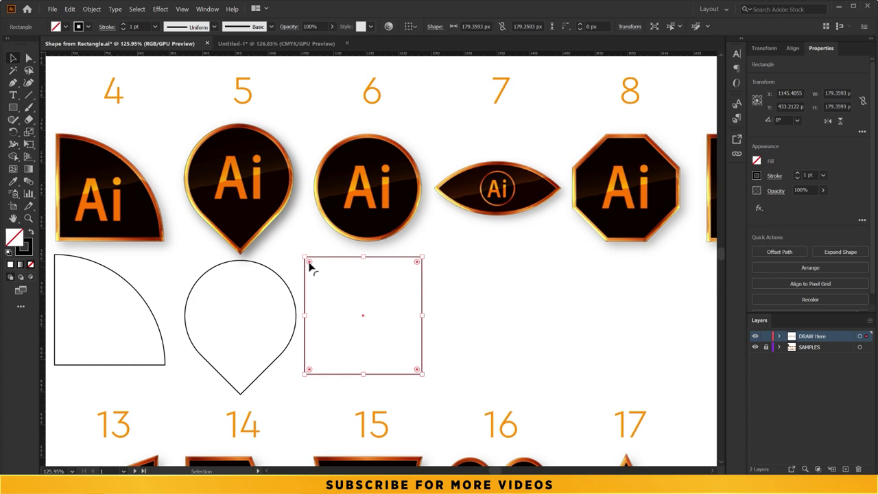
pyautogui.moveTo(310, 265); pyautogui.dragTo(395, 343)
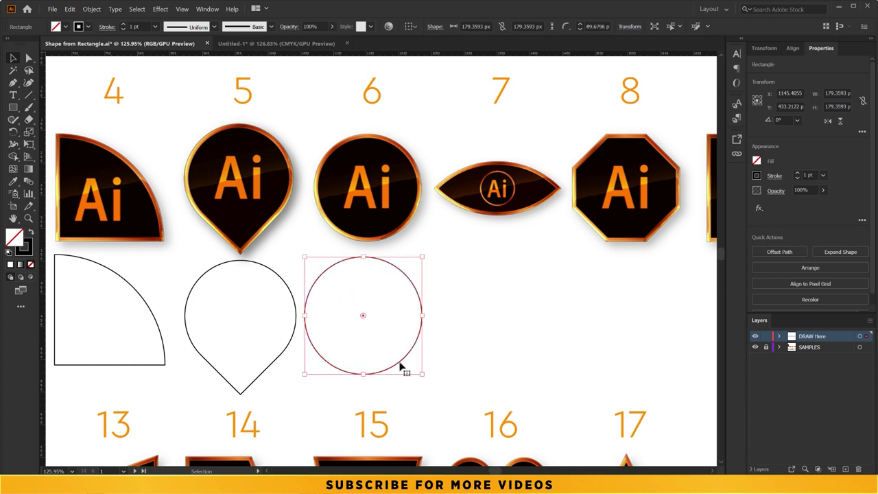
pyautogui.click(440, 273)
pyautogui.moveTo(433, 267); pyautogui.dragTo(281, 272)
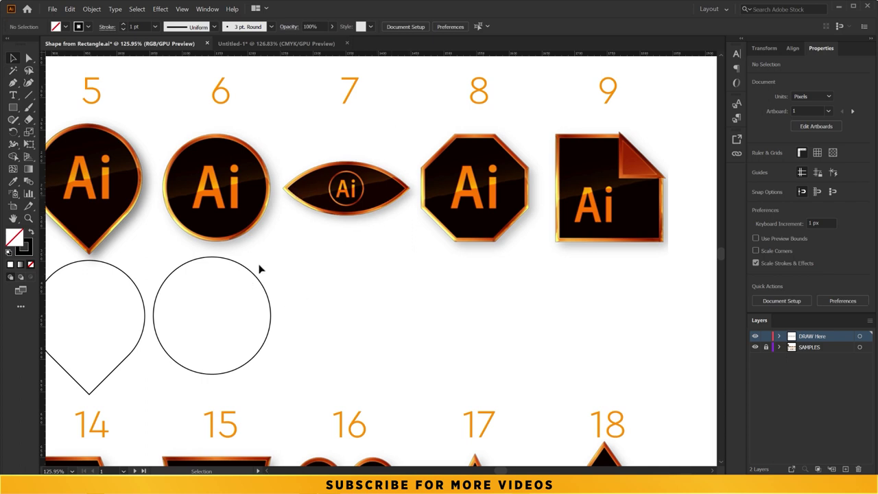
# Draw a small square under badge 7 and round it into a circle
pyautogui.click(13, 107)
pyautogui.moveTo(324, 276); pyautogui.dragTo(373, 320)
pyautogui.moveTo(331, 284); pyautogui.dragTo(367, 304)
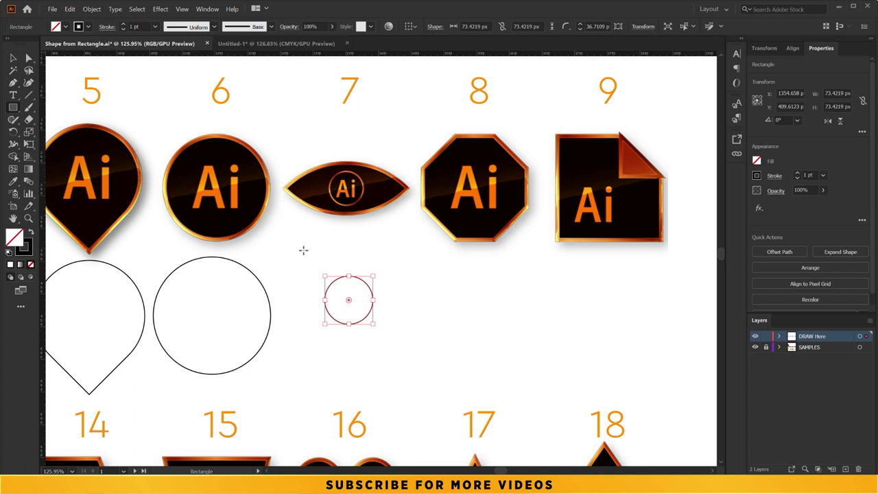
# Draw a 168 px square around the circle and fully round its top-left and bottom-right corners into a leaf
pyautogui.moveTo(304, 252)
pyautogui.mouseDown()
pyautogui.moveTo(406, 364)
pyautogui.moveTo(399, 350)
pyautogui.mouseUp()
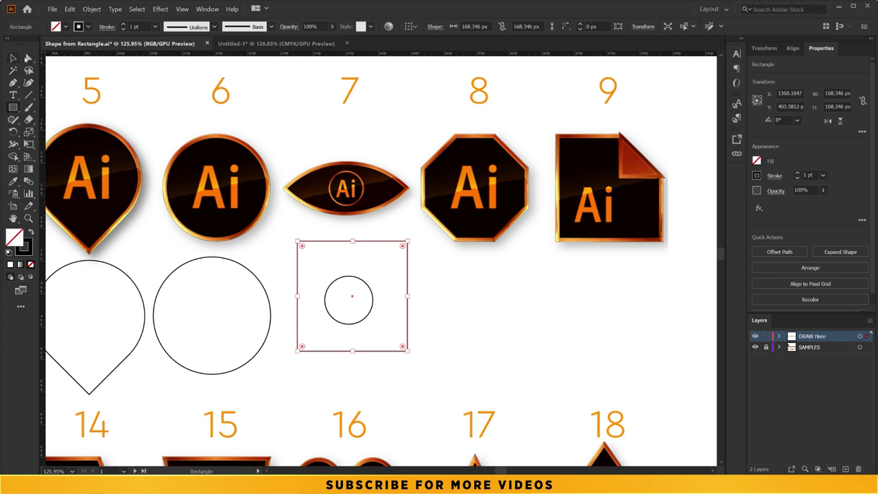
pyautogui.click(28, 59)
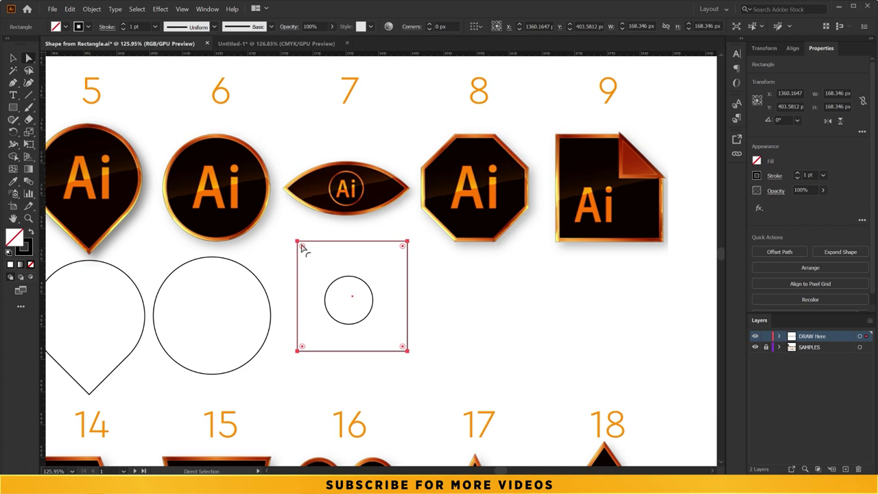
pyautogui.click(298, 242)
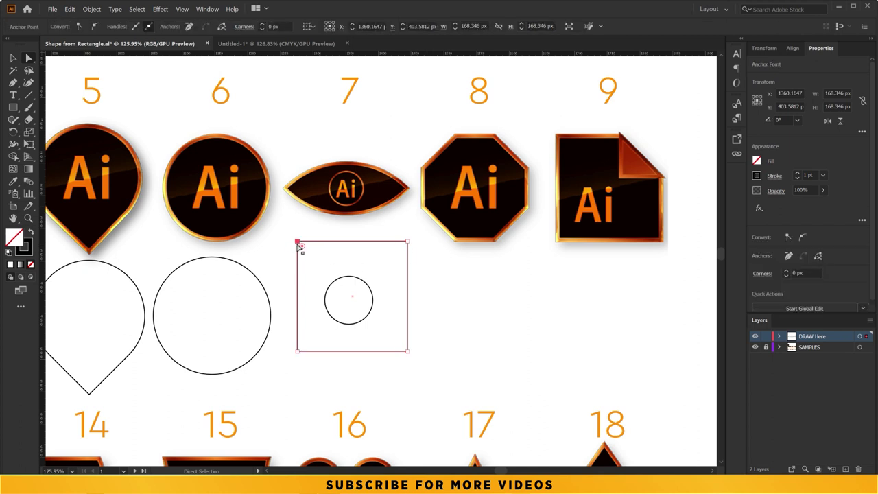
pyautogui.keyDown('shift'); pyautogui.click(407, 351); pyautogui.keyUp('shift')
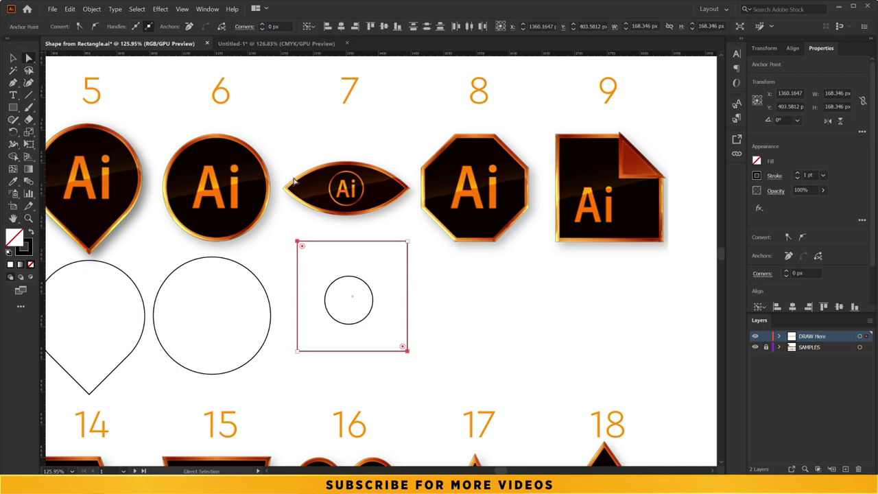
pyautogui.moveTo(302, 248); pyautogui.dragTo(443, 323)
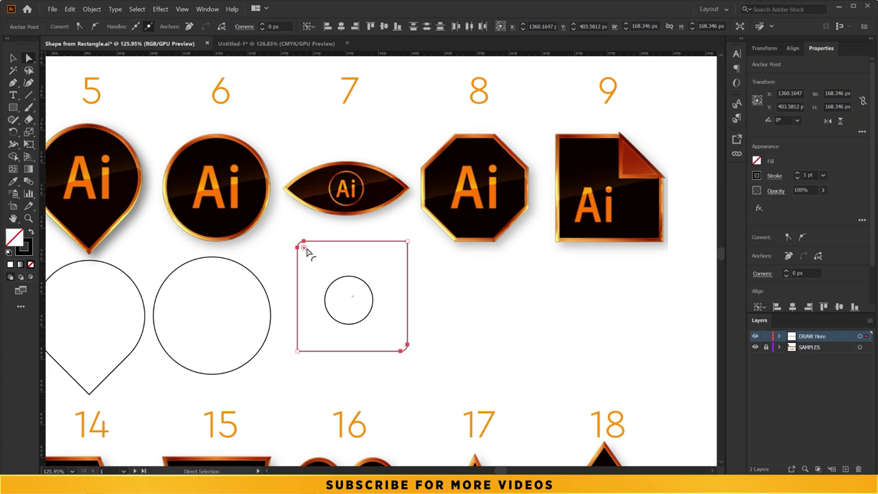
pyautogui.hotkey('ctrl', 'z')
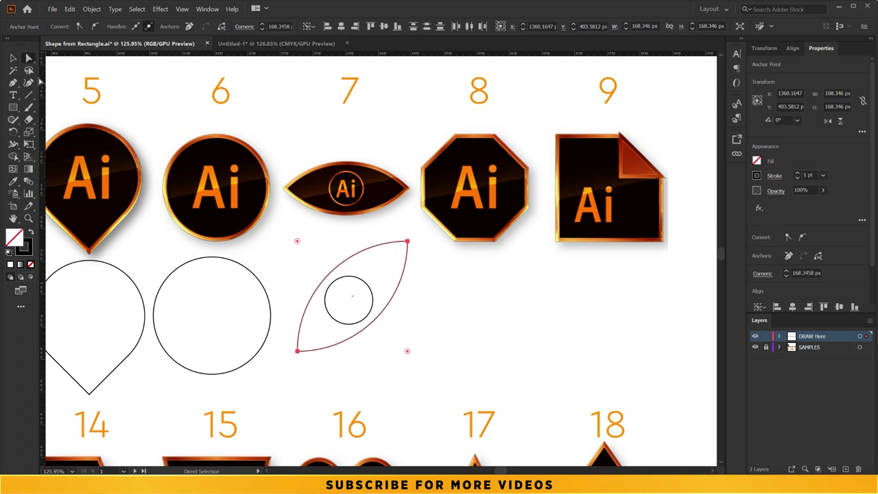
pyautogui.click(13, 58)
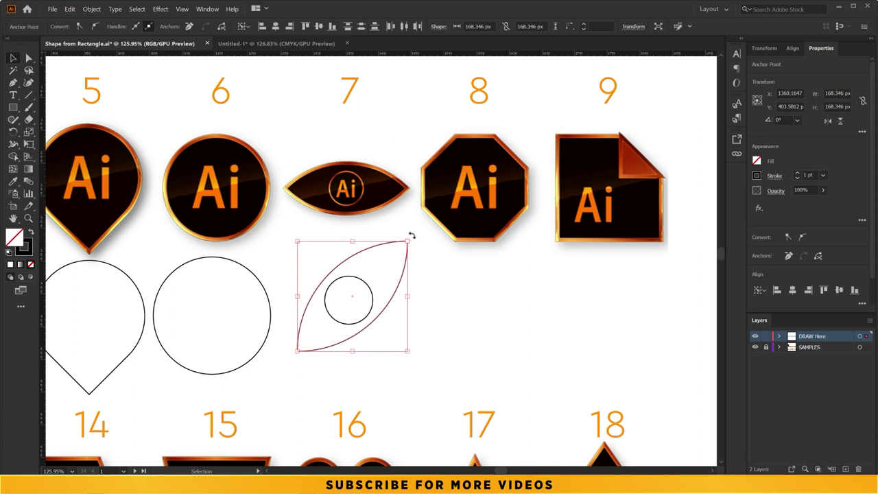
# Rotate the leaf 315° so it lies horizontally as an eye around the small circle
pyautogui.moveTo(412, 235); pyautogui.dragTo(429, 296)
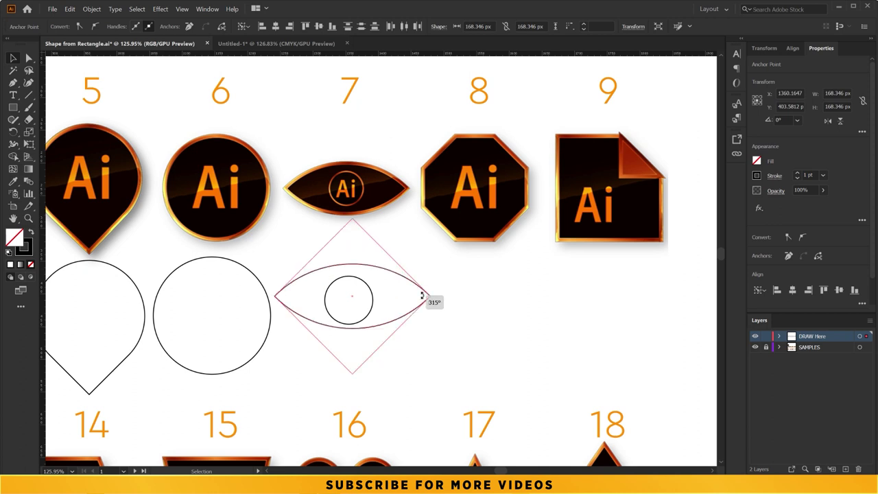
pyautogui.click(466, 259)
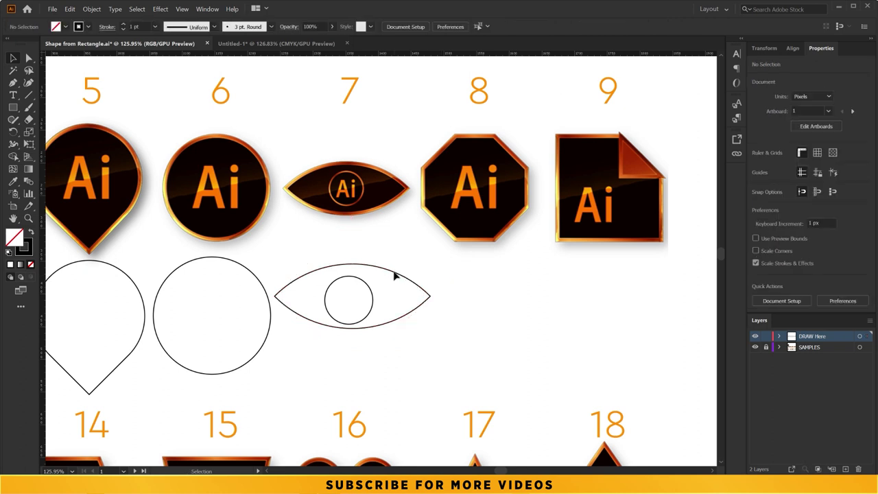
pyautogui.click(374, 299)
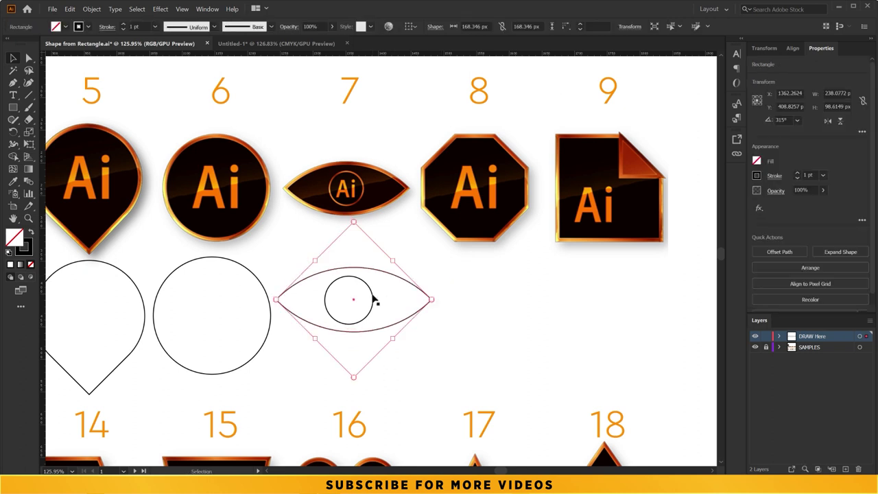
pyautogui.click(374, 299)
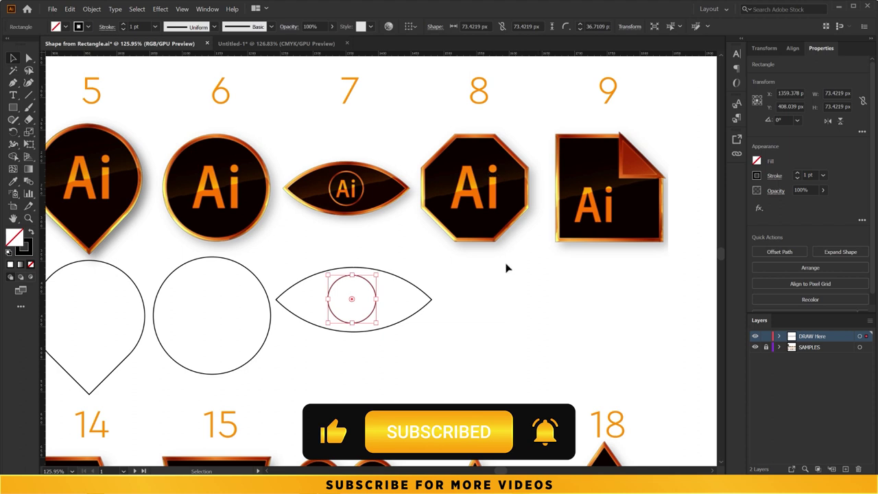
pyautogui.hscroll(3, 430, 273)
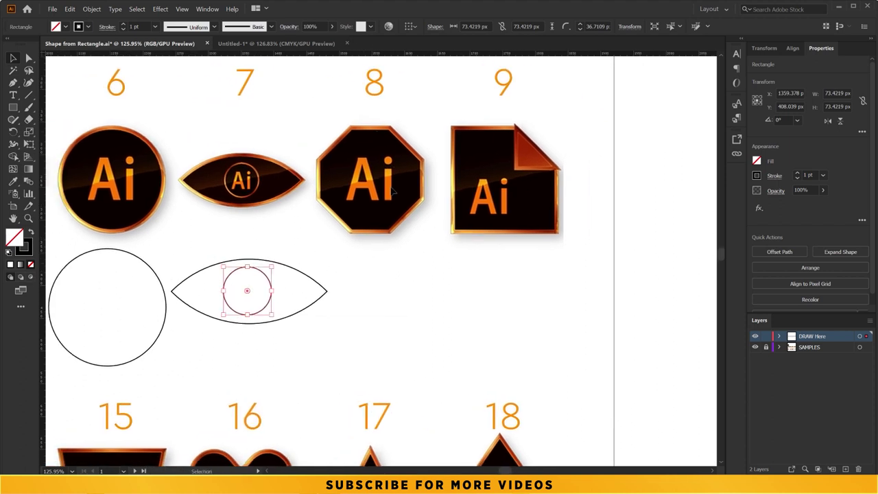
pyautogui.click(370, 255)
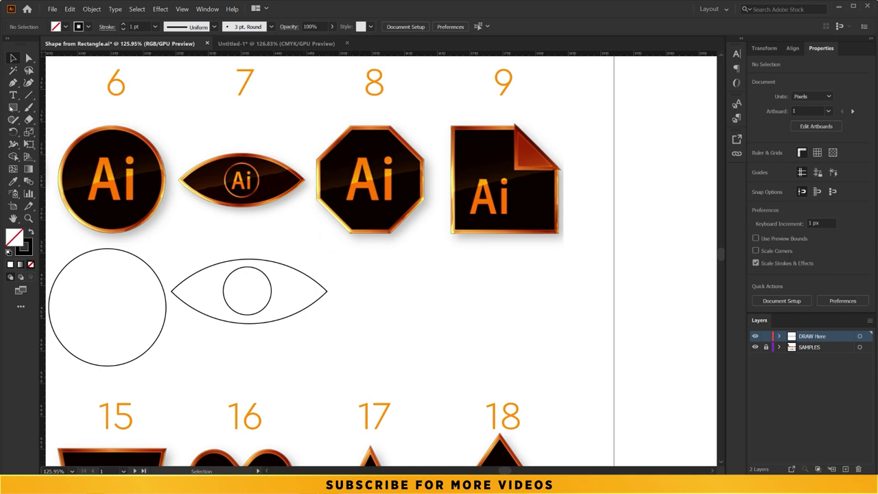
# Draw a 158 px square beneath badge 8 and round its corners
pyautogui.click(13, 108)
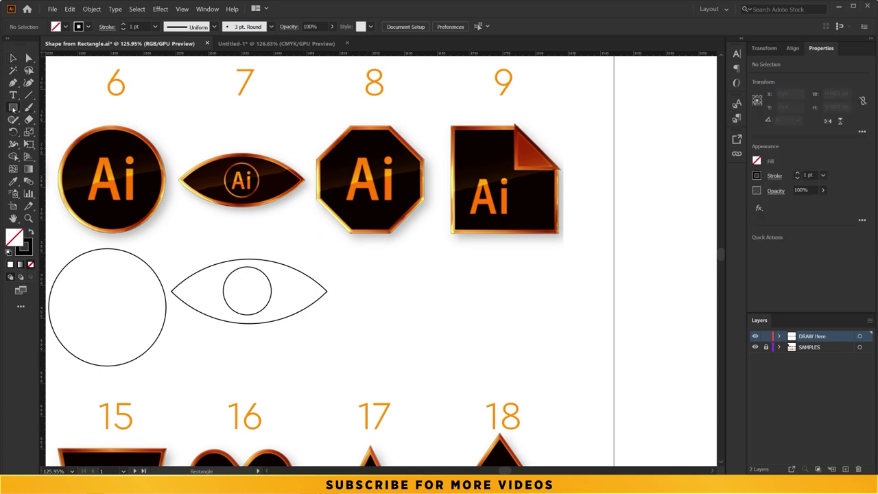
pyautogui.moveTo(336, 249); pyautogui.dragTo(439, 354)
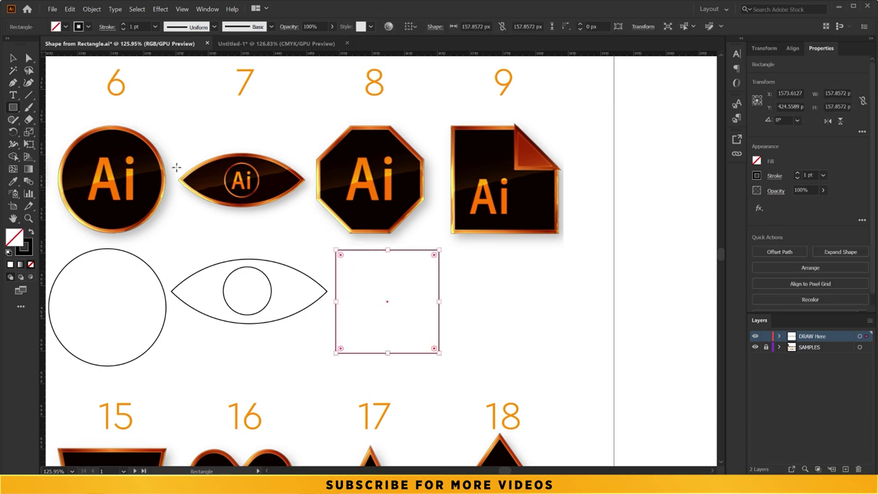
pyautogui.press('v')
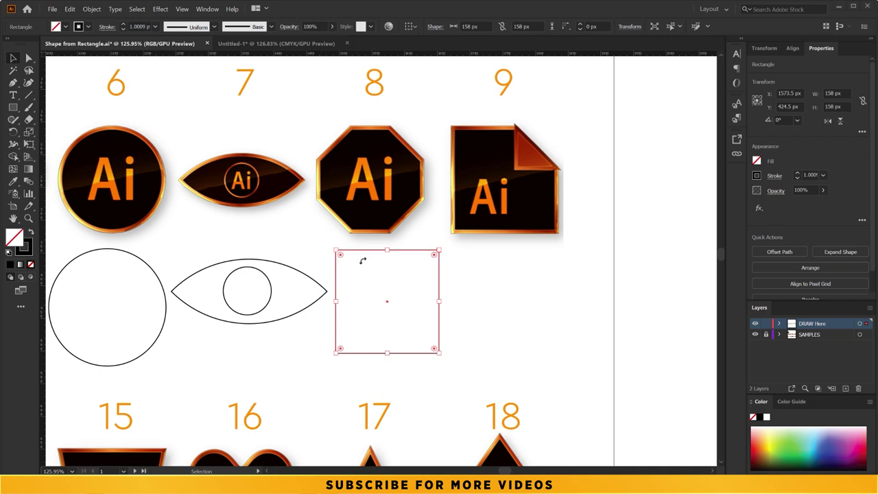
pyautogui.moveTo(342, 255); pyautogui.dragTo(362, 269)
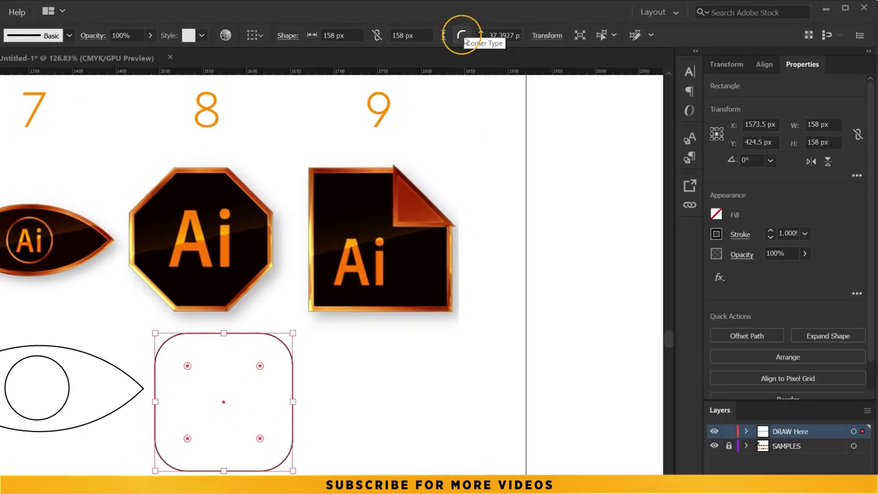
# Set the corner type to Chamfer and shrink the corners to 36.606 px, forming an octagon
pyautogui.click(461, 39)
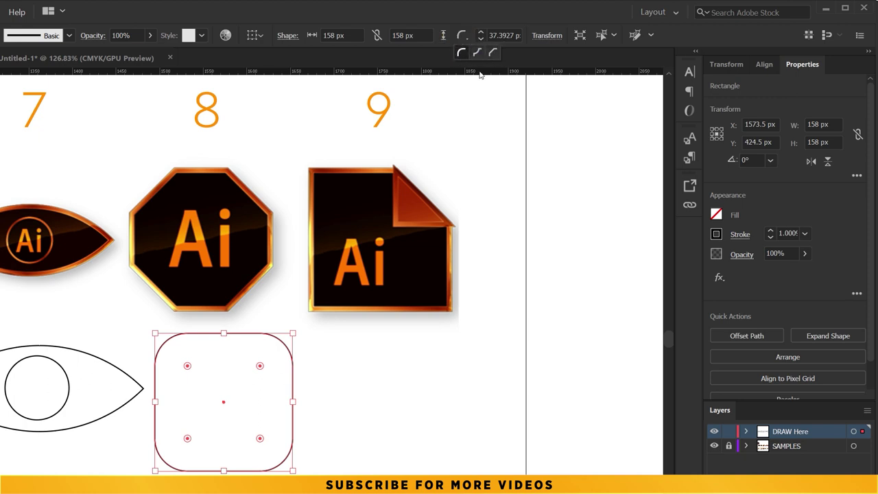
pyautogui.click(476, 55)
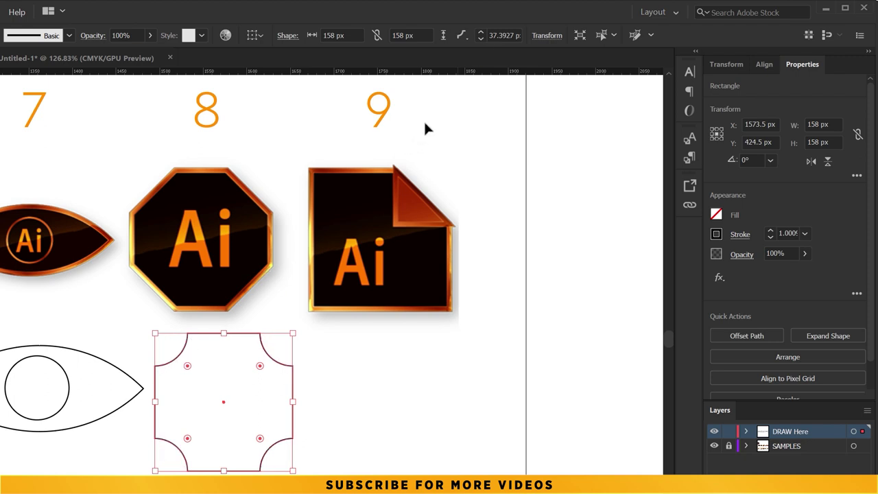
pyautogui.click(461, 35)
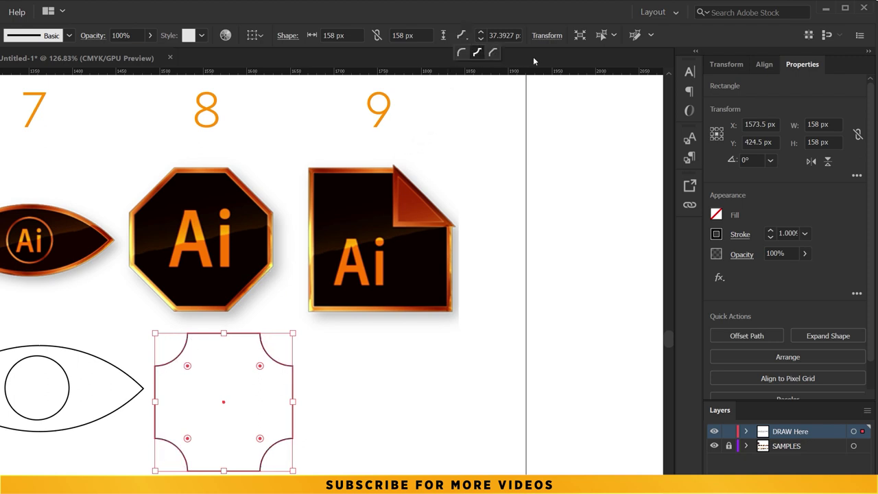
pyautogui.click(493, 52)
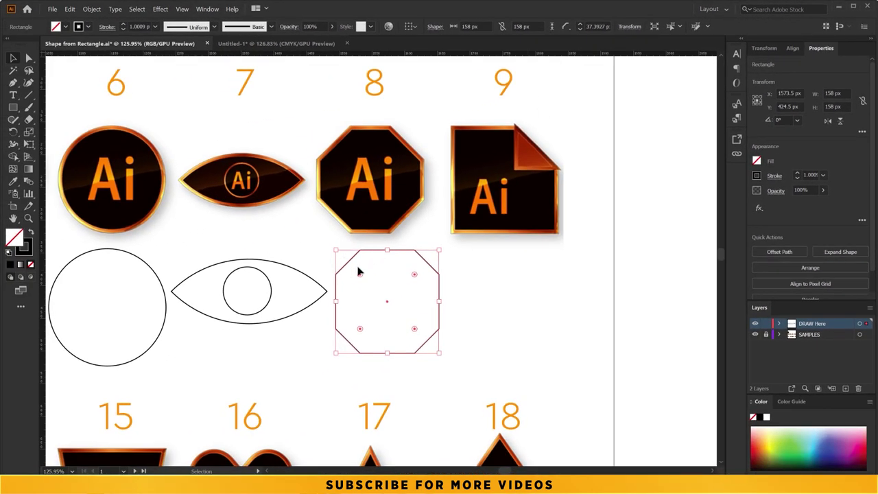
pyautogui.click(364, 277)
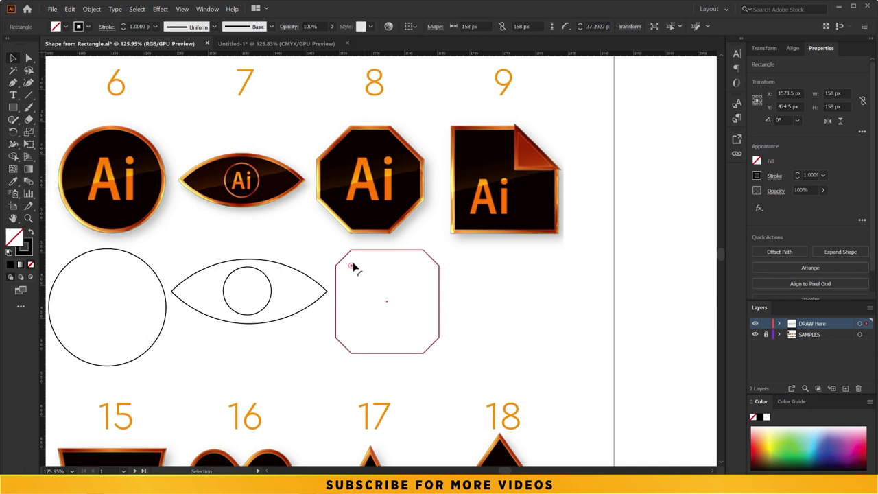
pyautogui.moveTo(371, 281)
pyautogui.mouseDown()
pyautogui.moveTo(354, 268)
pyautogui.moveTo(358, 274)
pyautogui.mouseUp()
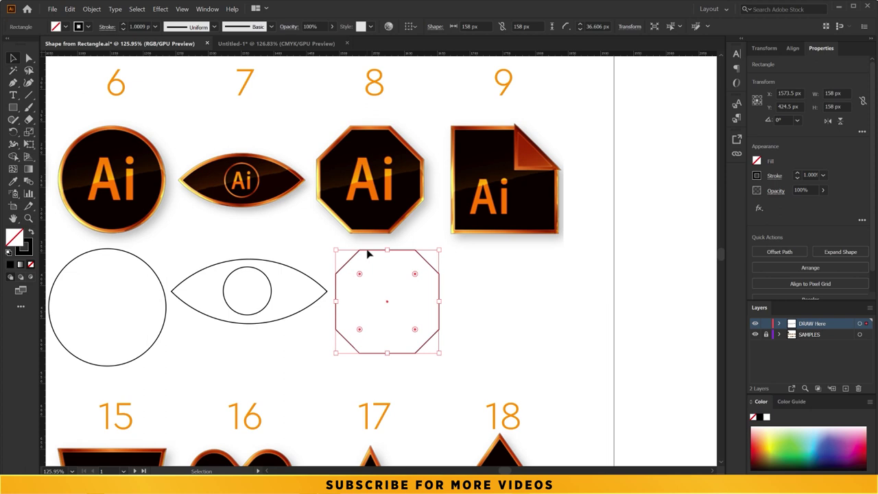
pyautogui.click(532, 280)
pyautogui.moveTo(508, 190); pyautogui.dragTo(385, 197)
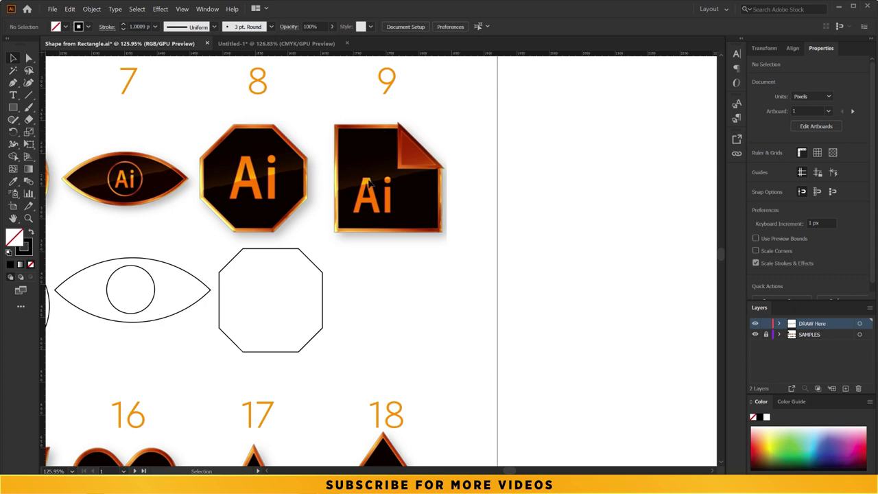
# Draw a square beneath badge 9 and round its top-right corner
pyautogui.click(13, 107)
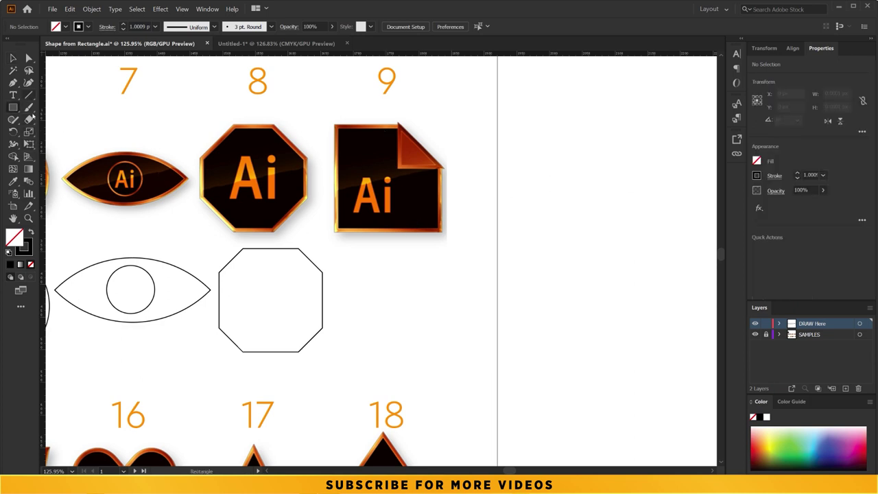
pyautogui.moveTo(343, 245)
pyautogui.mouseDown()
pyautogui.moveTo(419, 306)
pyautogui.moveTo(451, 353)
pyautogui.mouseUp()
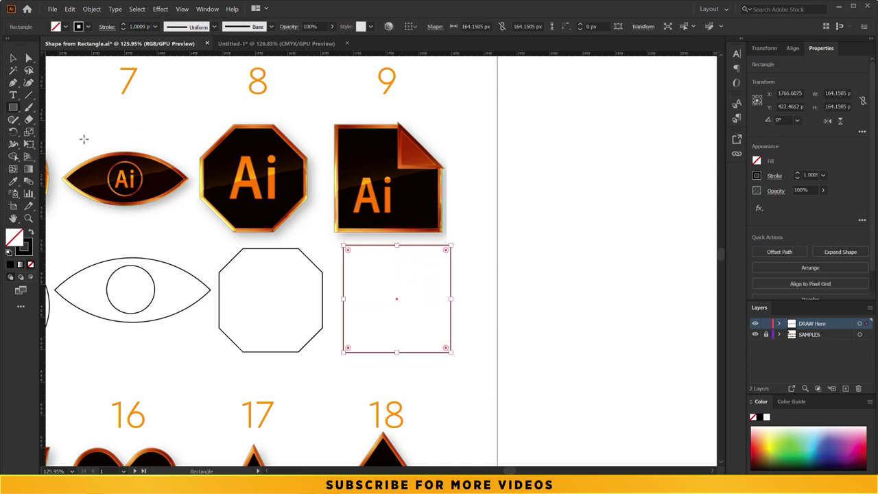
pyautogui.click(28, 58)
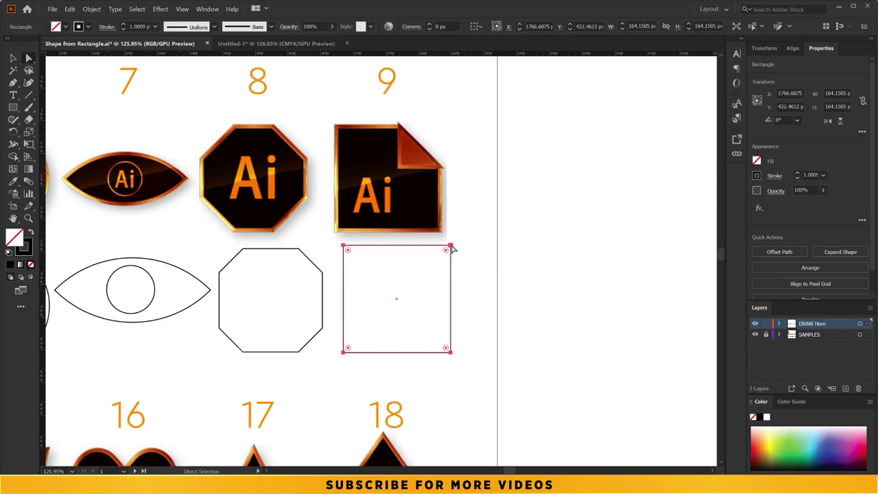
pyautogui.click(450, 246)
pyautogui.moveTo(446, 250); pyautogui.dragTo(419, 276)
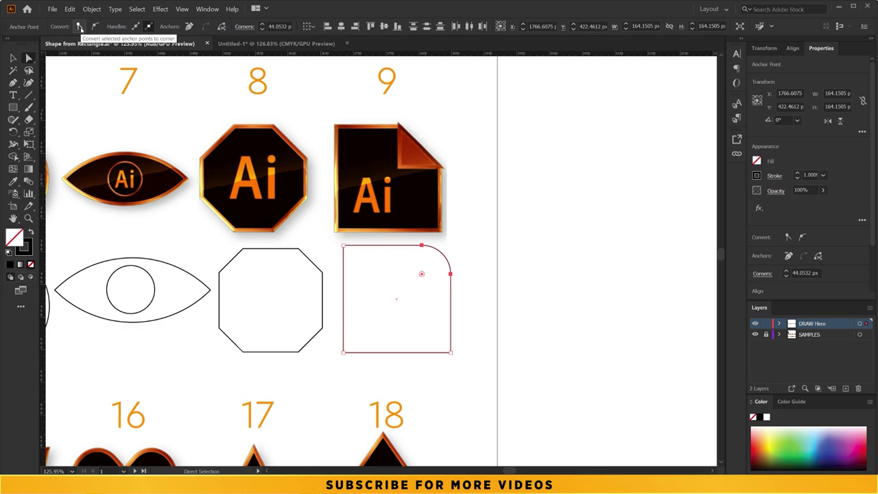
# Convert the rounded top-right corner into a diagonal cut
pyautogui.click(80, 27)
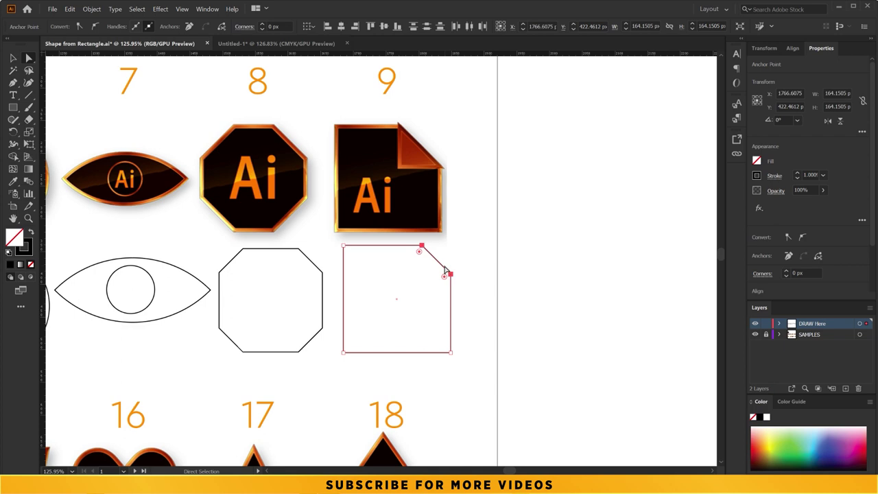
pyautogui.click(14, 58)
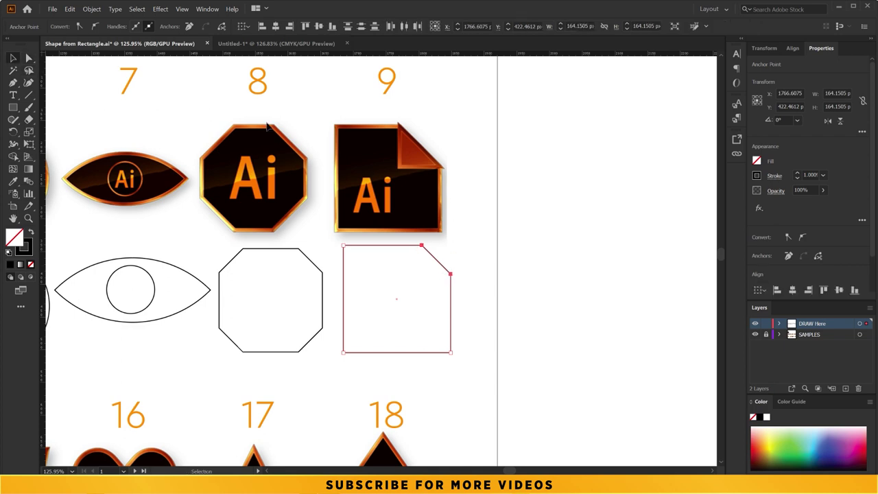
pyautogui.click(465, 160)
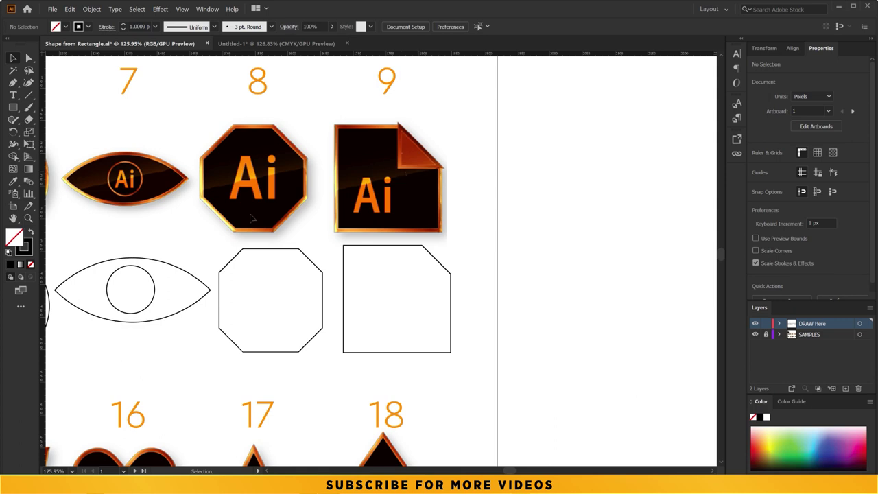
pyautogui.click(12, 107)
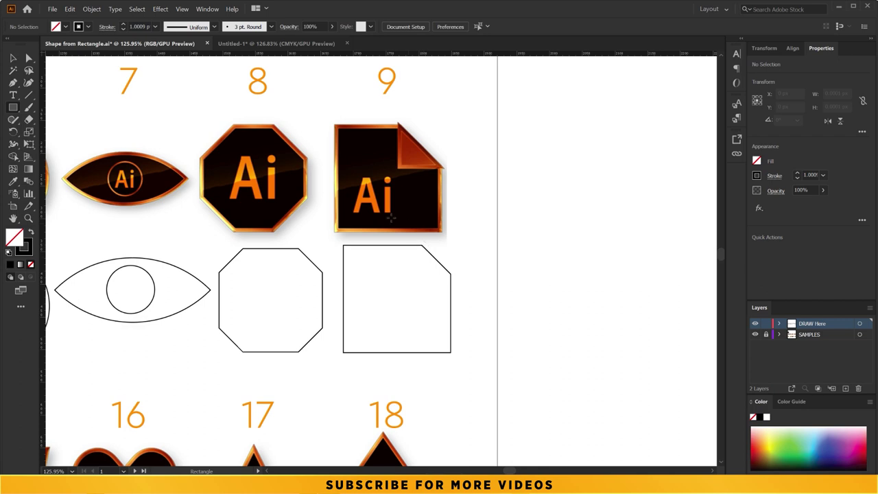
pyautogui.click(181, 9)
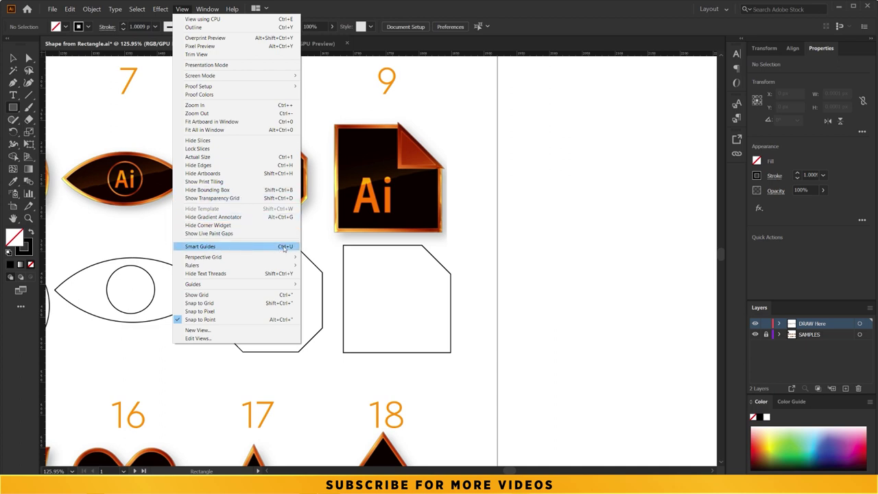
# Turn on smart guides and draw a small 44.0532 px square over the cut corner beneath badge 9
pyautogui.click(284, 247)
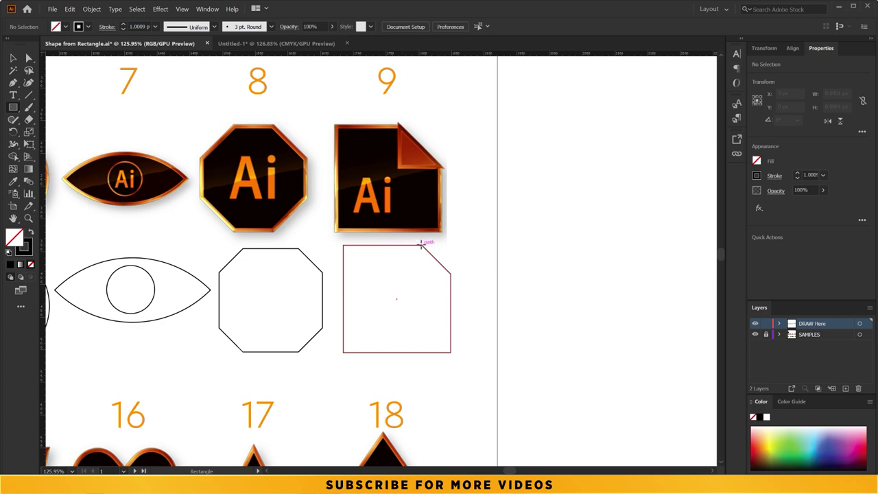
pyautogui.moveTo(422, 243)
pyautogui.mouseDown()
pyautogui.moveTo(428, 261)
pyautogui.moveTo(452, 274)
pyautogui.mouseUp()
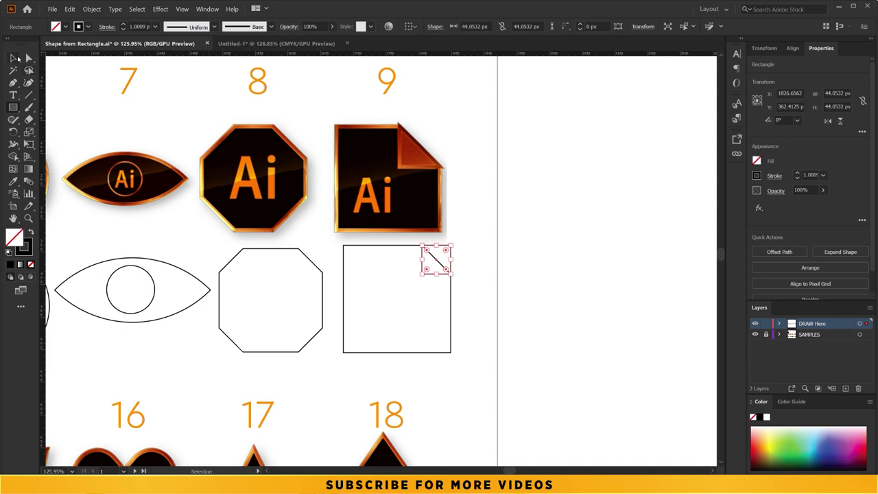
# Make the small square a folded-corner triangle by rounding its top-right corner, then converting it to a corner
pyautogui.click(14, 58)
pyautogui.click(511, 210)
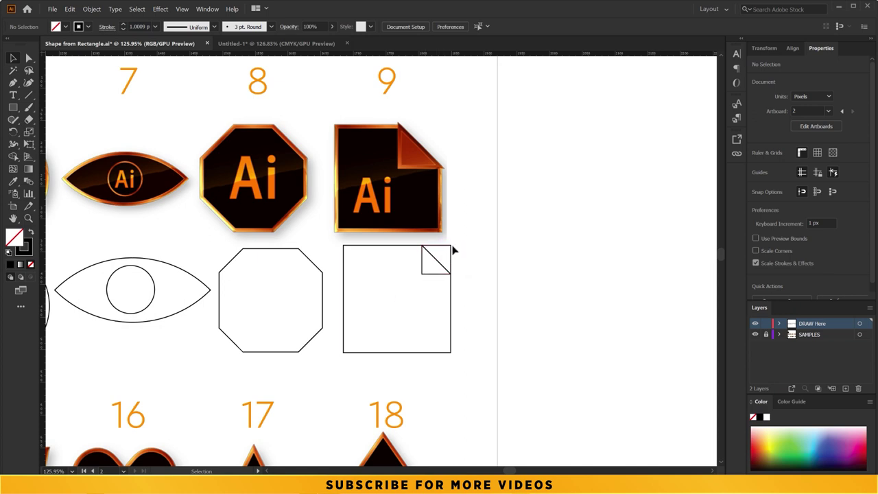
pyautogui.click(451, 255)
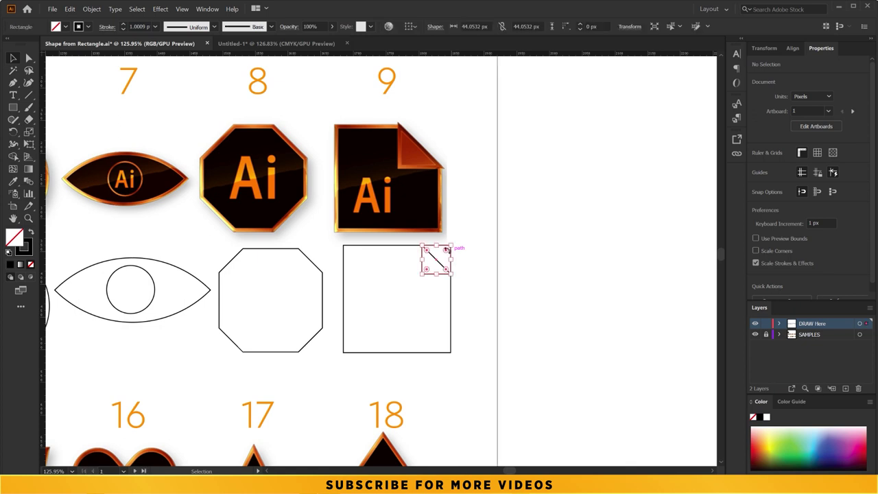
pyautogui.click(28, 58)
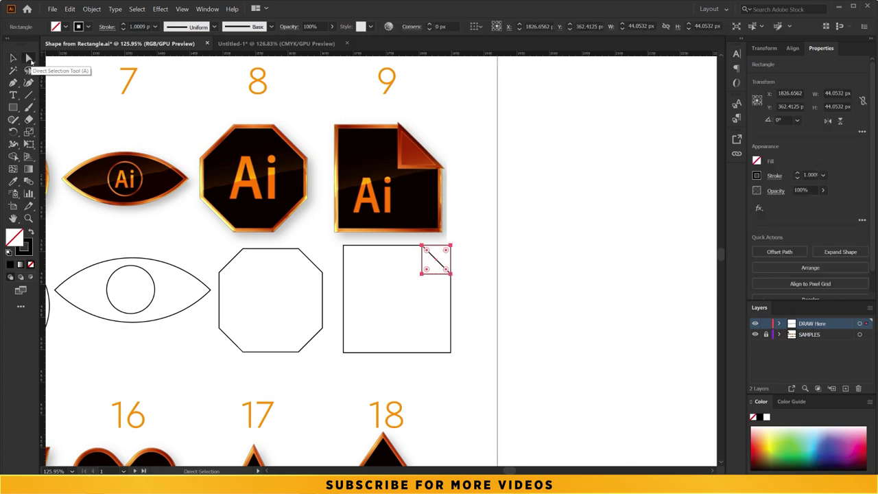
pyautogui.moveTo(452, 247); pyautogui.dragTo(388, 303)
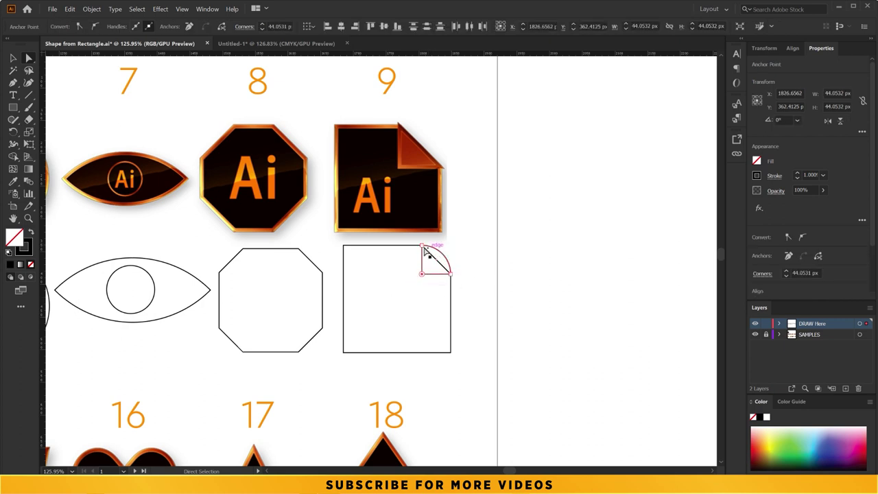
pyautogui.moveTo(426, 250); pyautogui.dragTo(428, 249)
pyautogui.click(79, 27)
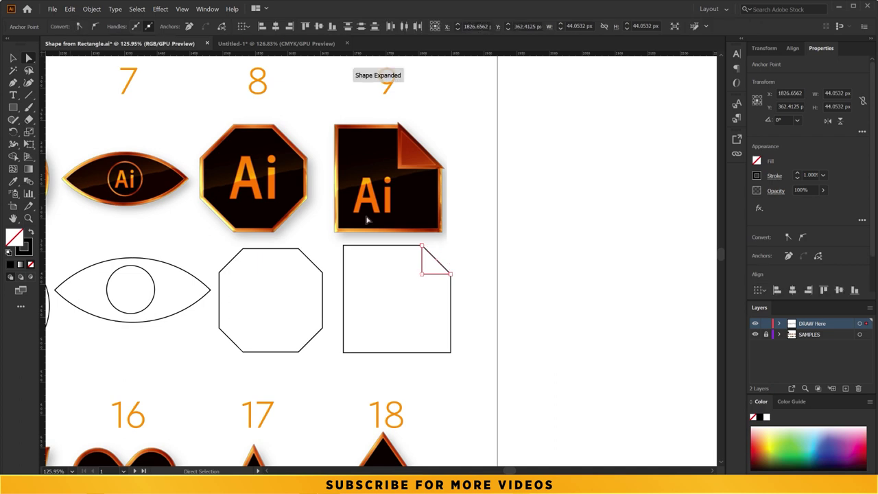
pyautogui.click(13, 59)
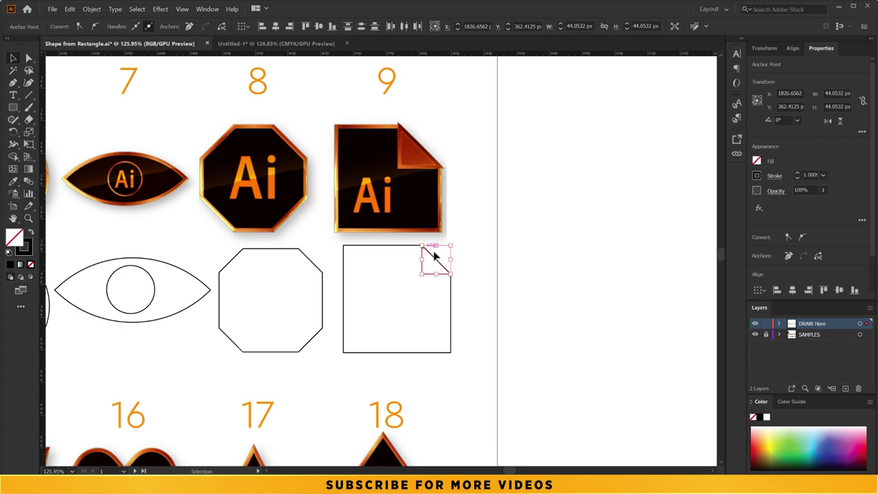
pyautogui.click(480, 274)
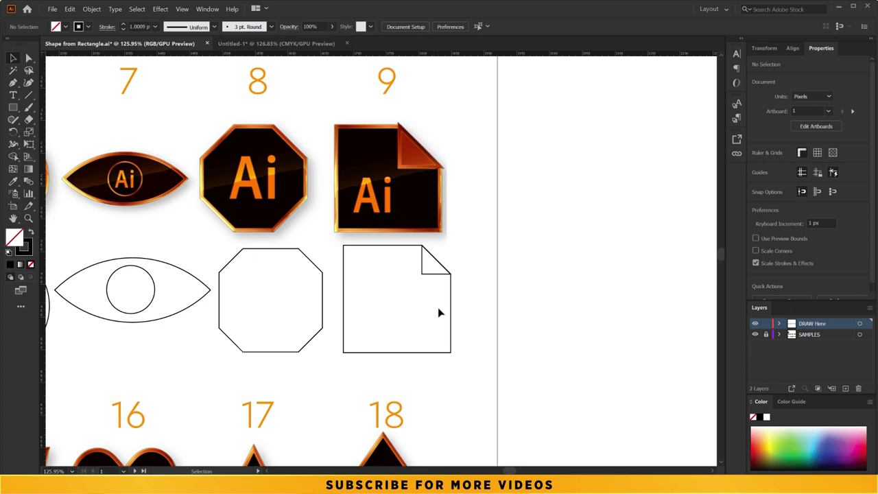
# Pan the canvas to bring the badge 10–13 row into view
pyautogui.moveTo(240, 337)
pyautogui.mouseDown()
pyautogui.moveTo(335, 256)
pyautogui.moveTo(528, 215)
pyautogui.mouseUp()
pyautogui.moveTo(204, 291); pyautogui.dragTo(400, 238)
pyautogui.moveTo(277, 249); pyautogui.dragTo(377, 243)
pyautogui.moveTo(358, 275)
pyautogui.mouseDown()
pyautogui.moveTo(310, 252)
pyautogui.moveTo(319, 249)
pyautogui.mouseUp()
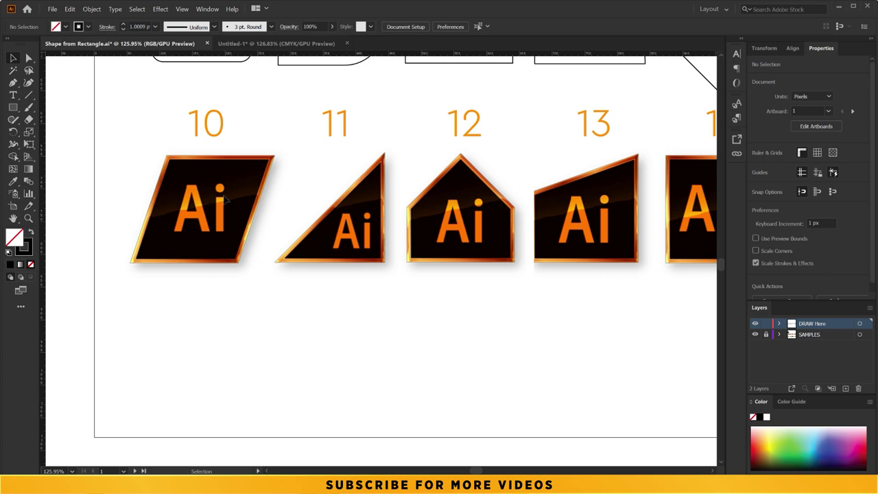
# Draw a 173.066 px square beneath badge 10
pyautogui.moveTo(288, 193); pyautogui.dragTo(323, 184)
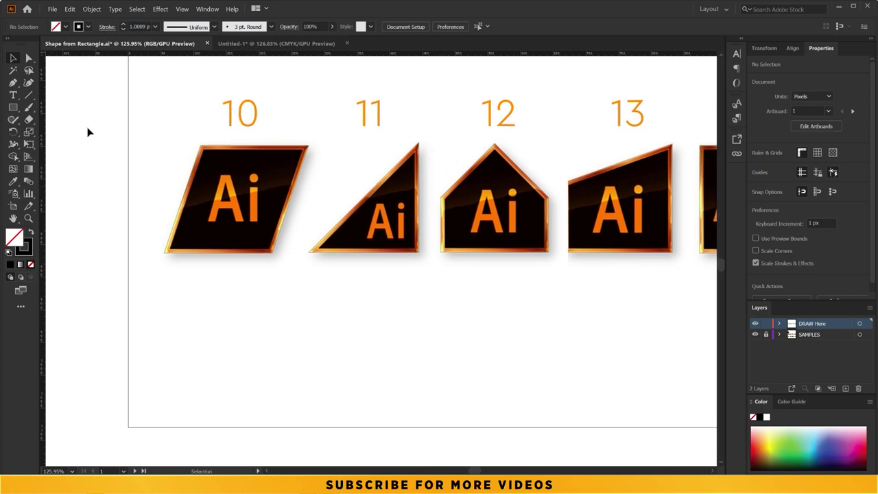
pyautogui.click(13, 108)
pyautogui.moveTo(168, 280)
pyautogui.mouseDown()
pyautogui.moveTo(255, 374)
pyautogui.moveTo(257, 392)
pyautogui.mouseUp()
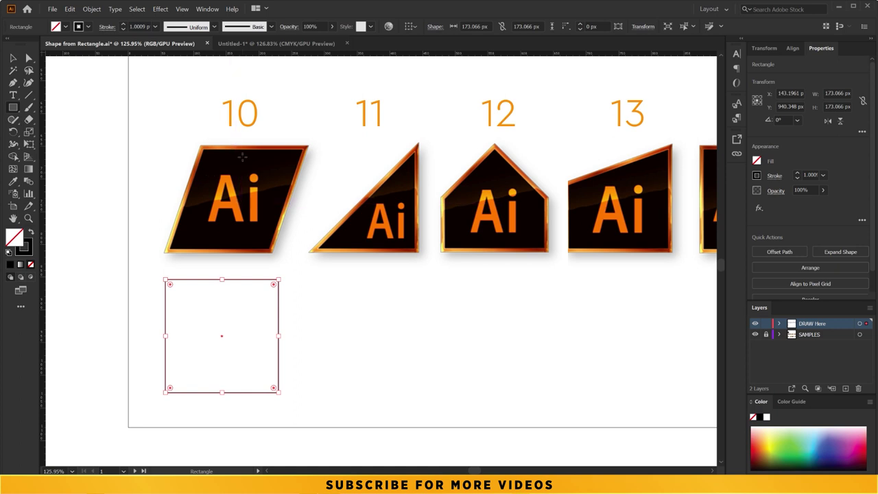
# Try moving the square's top corners into a skew, undoing each attempt
pyautogui.press('v')
pyautogui.click(30, 60)
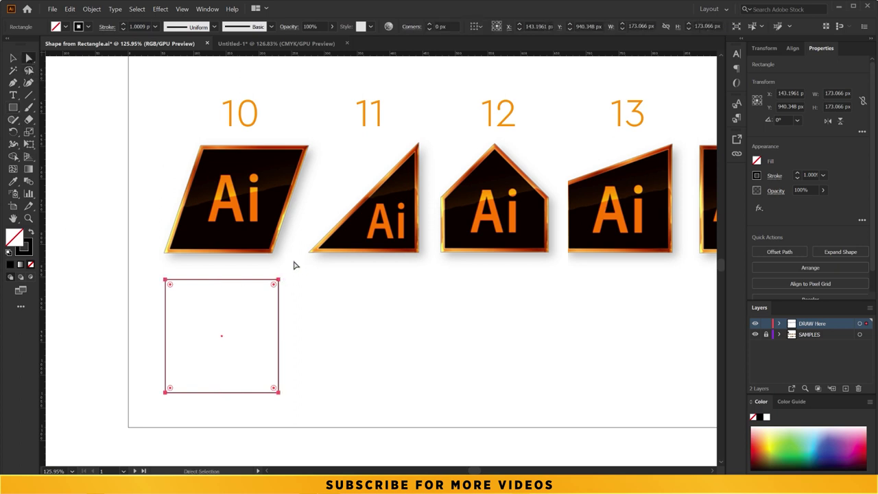
pyautogui.click(291, 265)
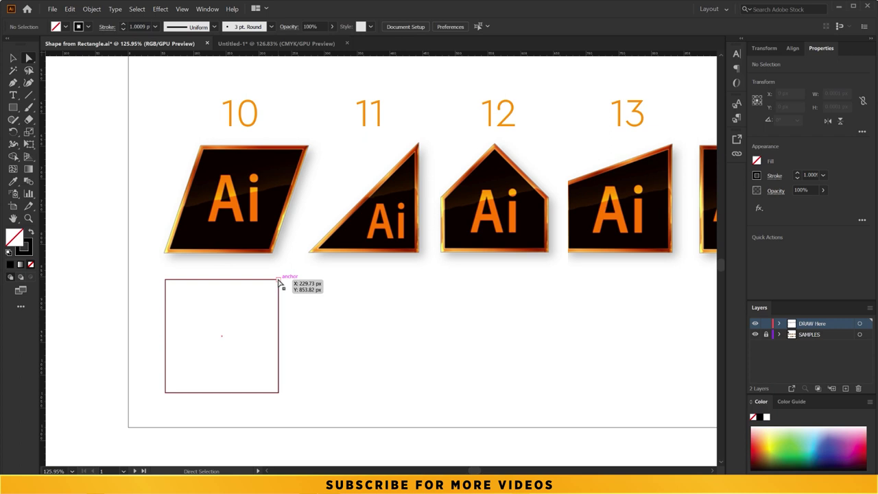
pyautogui.click(278, 281)
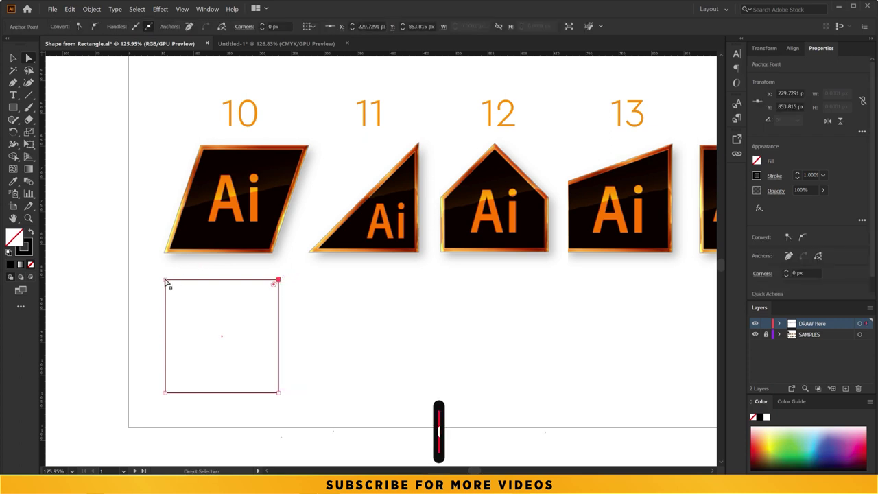
pyautogui.moveTo(278, 280)
pyautogui.mouseDown()
pyautogui.moveTo(232, 319)
pyautogui.moveTo(341, 276)
pyautogui.moveTo(212, 321)
pyautogui.moveTo(288, 286)
pyautogui.moveTo(284, 277)
pyautogui.mouseUp()
pyautogui.hotkey('ctrl', 'z')
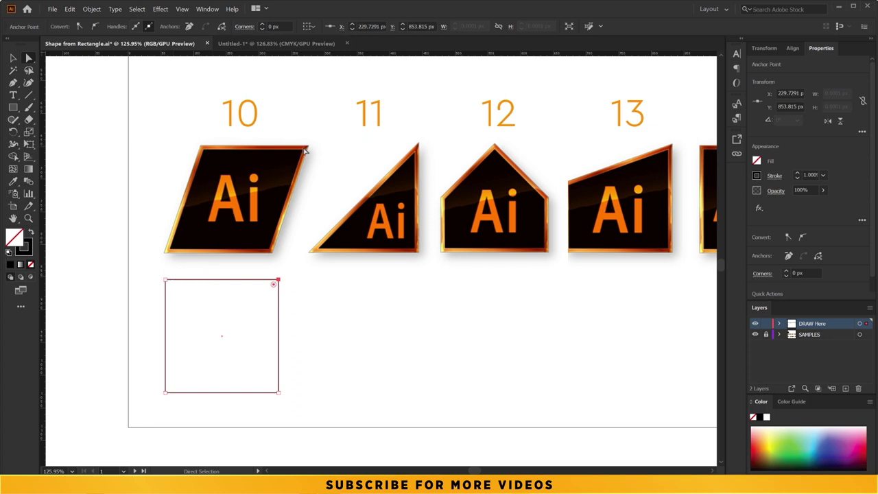
pyautogui.keyDown('shift'); pyautogui.click(166, 280); pyautogui.keyUp('shift')
pyautogui.moveTo(167, 281)
pyautogui.mouseDown()
pyautogui.moveTo(252, 291)
pyautogui.moveTo(206, 314)
pyautogui.moveTo(208, 289)
pyautogui.moveTo(171, 289)
pyautogui.moveTo(235, 289)
pyautogui.moveTo(192, 280)
pyautogui.mouseUp()
pyautogui.hotkey('ctrl', 'z')
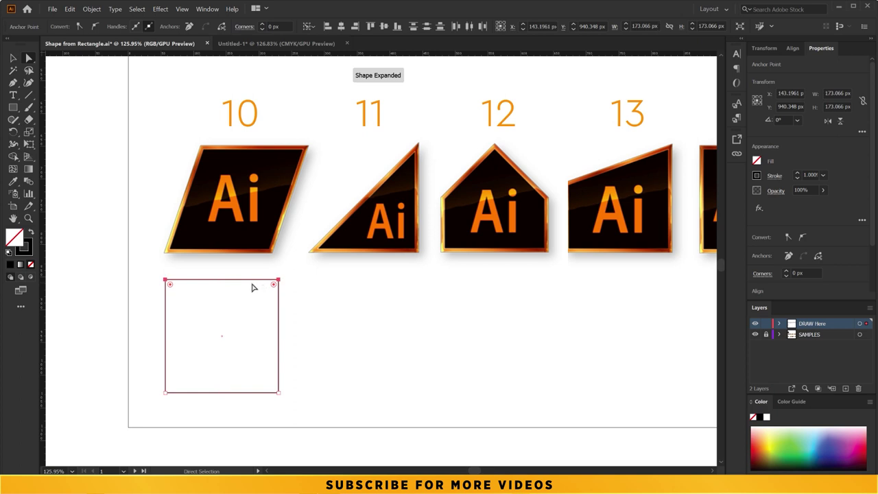
pyautogui.click(146, 269)
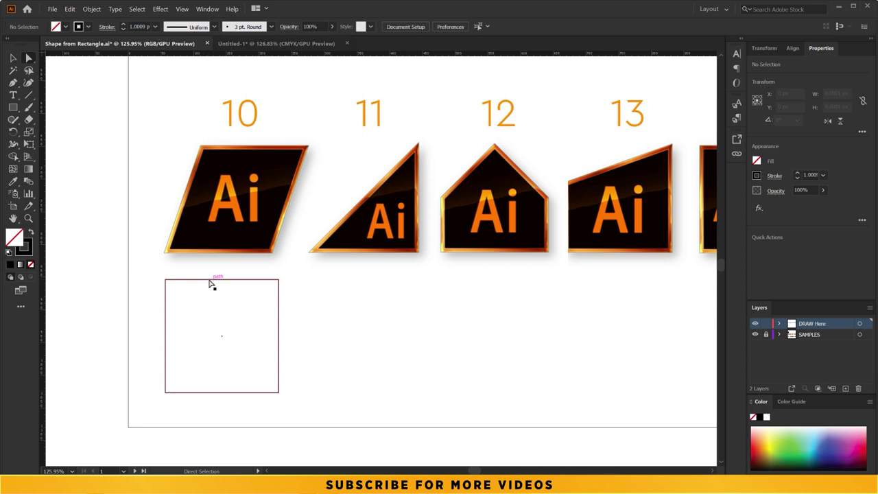
# Turn off smart guides and slant the badge 10 square into a roughly 200 × 128 px parallelogram
pyautogui.click(183, 9)
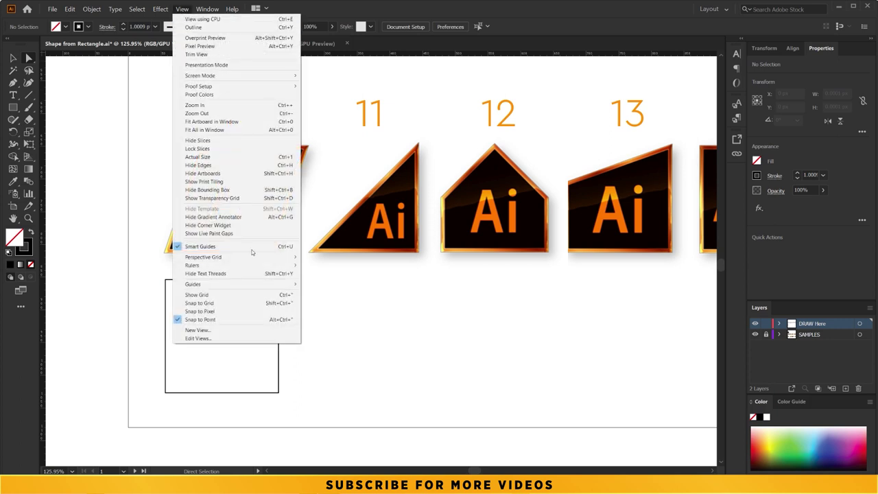
pyautogui.click(225, 249)
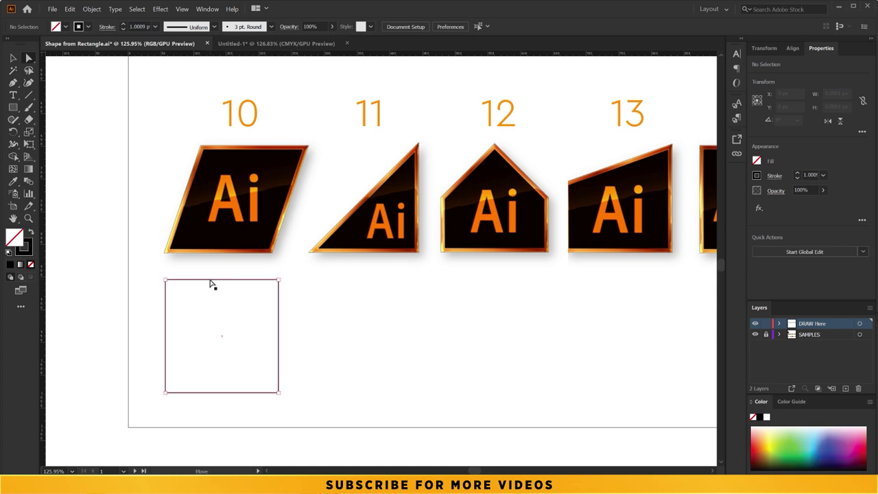
pyautogui.moveTo(211, 284)
pyautogui.mouseDown()
pyautogui.moveTo(205, 326)
pyautogui.moveTo(234, 290)
pyautogui.moveTo(210, 294)
pyautogui.moveTo(240, 276)
pyautogui.moveTo(207, 309)
pyautogui.moveTo(267, 293)
pyautogui.moveTo(197, 295)
pyautogui.moveTo(265, 290)
pyautogui.moveTo(233, 291)
pyautogui.mouseUp()
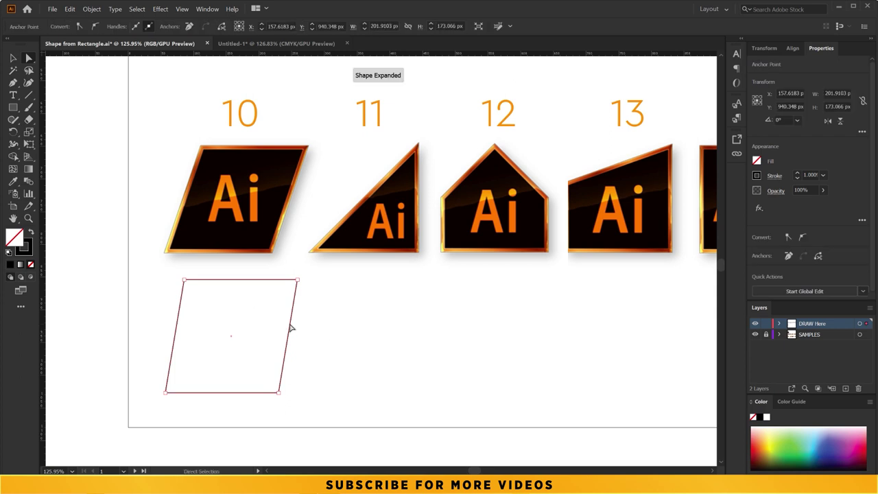
pyautogui.moveTo(292, 326)
pyautogui.mouseDown()
pyautogui.moveTo(260, 301)
pyautogui.moveTo(286, 323)
pyautogui.mouseUp()
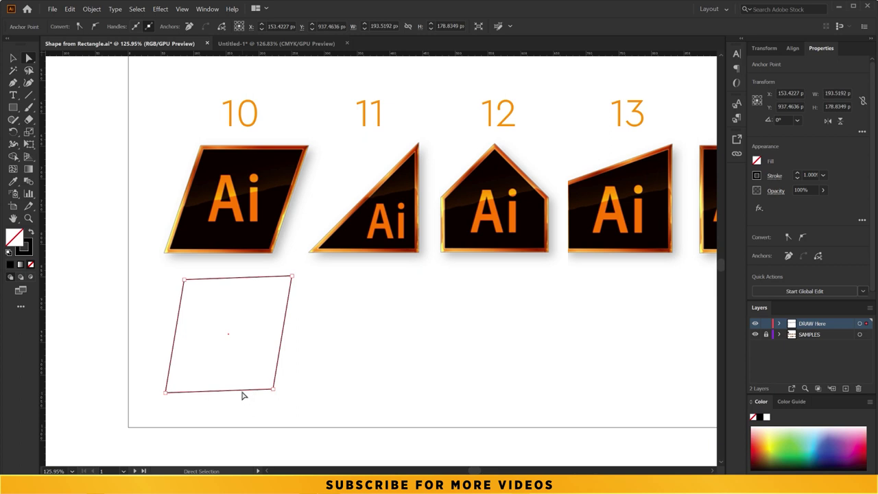
pyautogui.moveTo(239, 396); pyautogui.dragTo(225, 376)
pyautogui.click(258, 291)
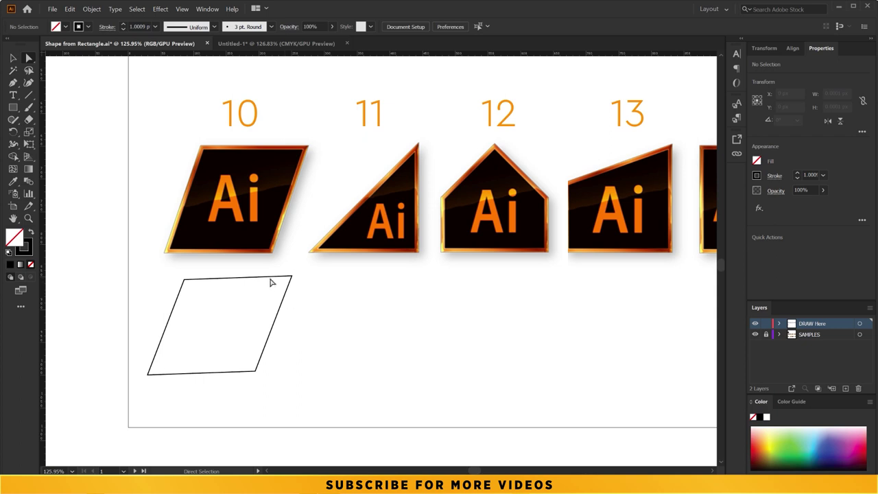
pyautogui.moveTo(271, 281)
pyautogui.mouseDown()
pyautogui.moveTo(243, 288)
pyautogui.moveTo(243, 272)
pyautogui.moveTo(239, 302)
pyautogui.moveTo(267, 295)
pyautogui.moveTo(259, 294)
pyautogui.mouseUp()
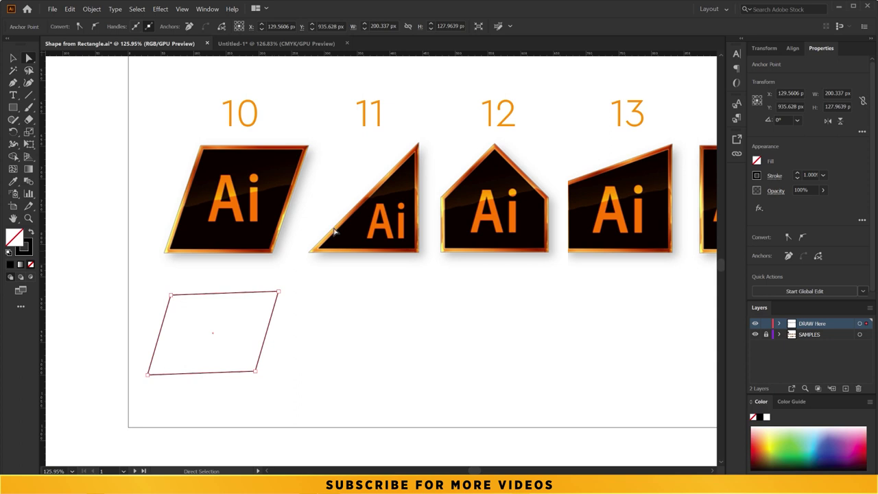
pyautogui.hscroll(3, 306, 299)
pyautogui.scroll(-1, 306, 300)
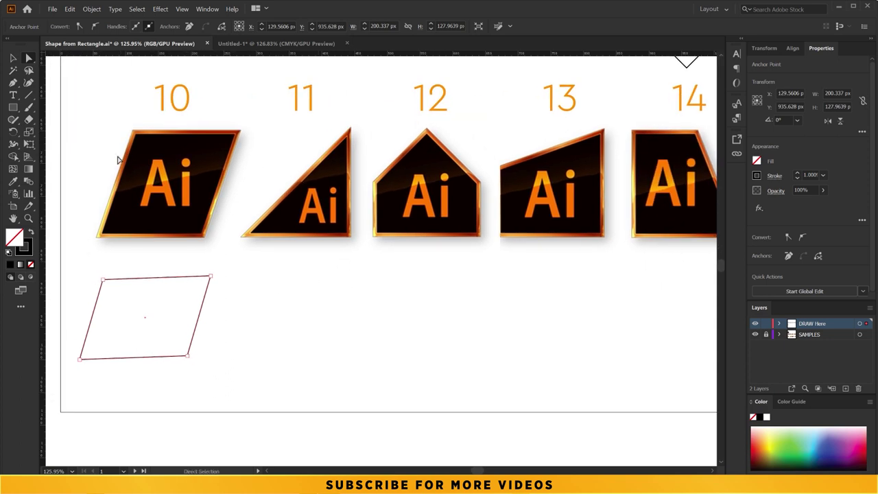
# Draw a square beneath sample 11 and fully round, then convert, its top-left corner into a right triangle
pyautogui.click(12, 108)
pyautogui.moveTo(240, 266); pyautogui.dragTo(350, 377)
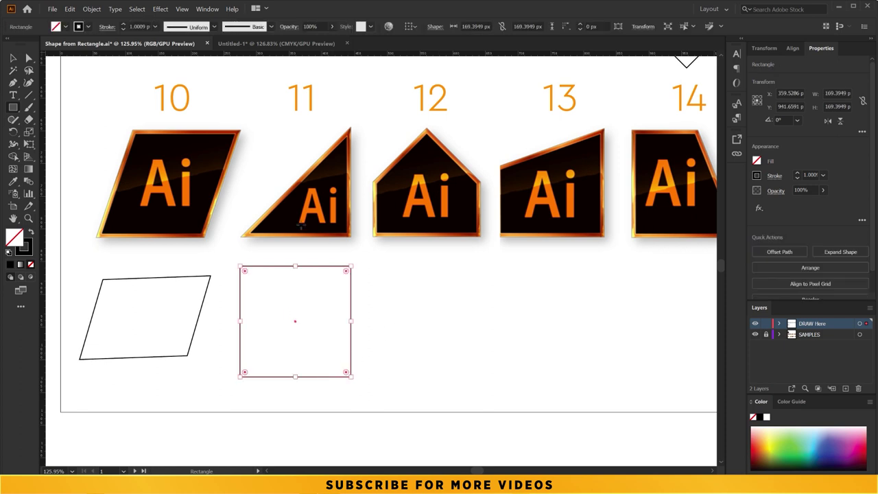
pyautogui.click(29, 58)
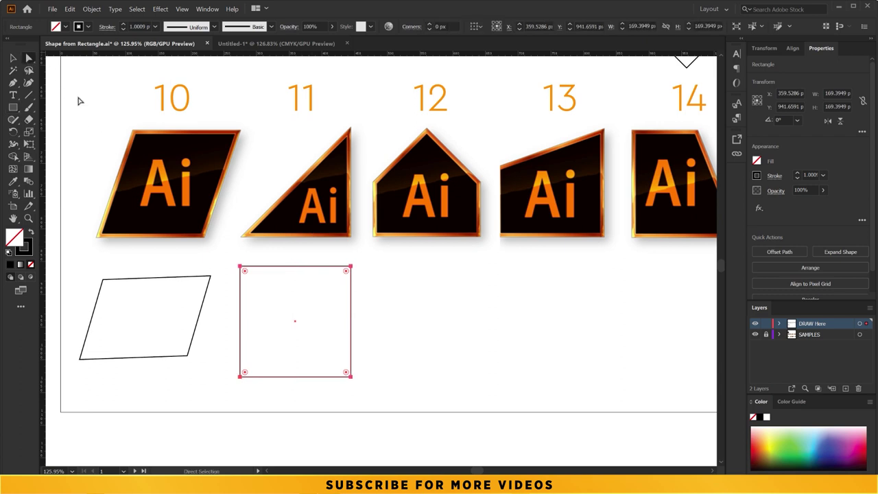
pyautogui.click(241, 268)
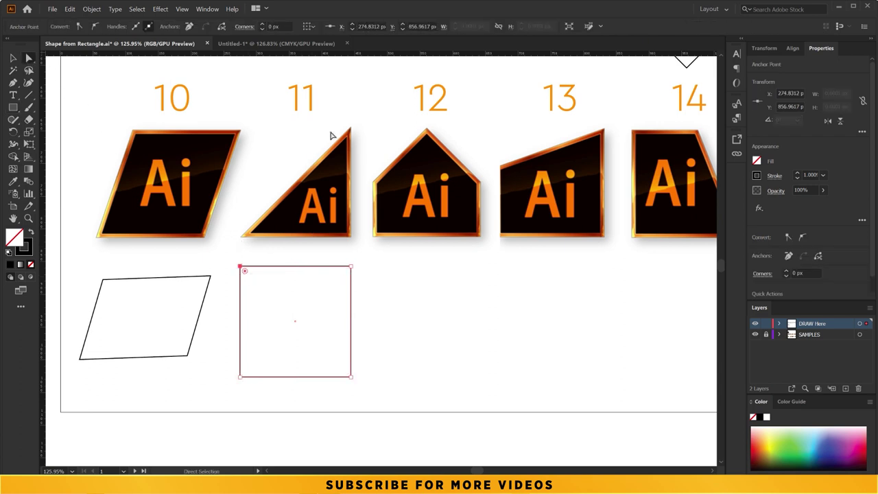
pyautogui.moveTo(244, 271); pyautogui.dragTo(350, 346)
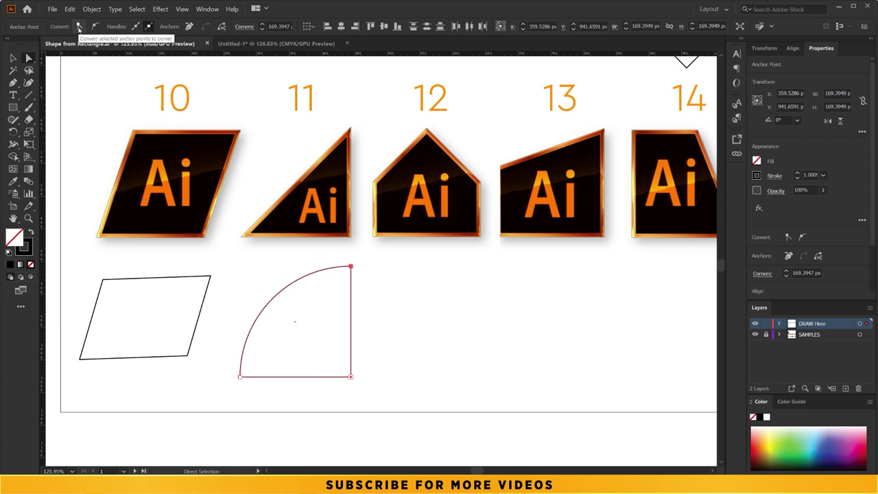
pyautogui.click(79, 26)
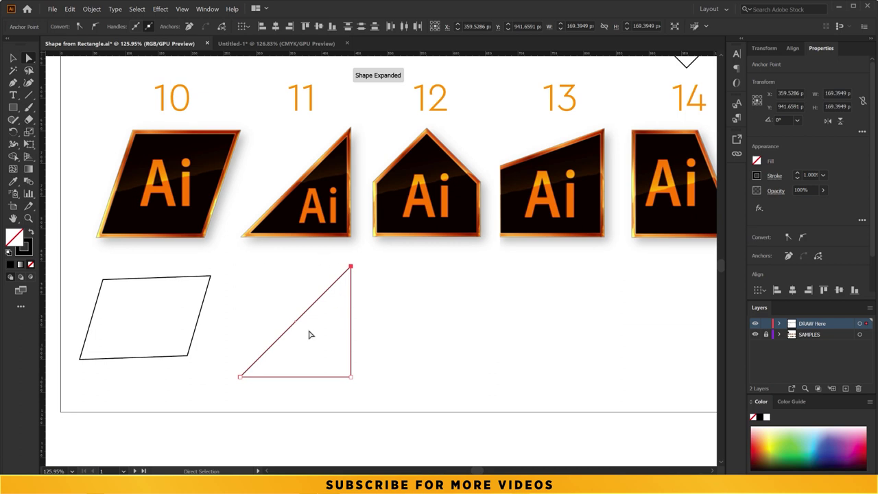
pyautogui.moveTo(356, 268)
pyautogui.mouseDown()
pyautogui.moveTo(330, 244)
pyautogui.moveTo(309, 244)
pyautogui.mouseUp()
pyautogui.click(13, 108)
# Draw a square beneath sample 12 and turn its top two corners into a pointed house-shaped peak
pyautogui.moveTo(270, 271); pyautogui.dragTo(376, 382)
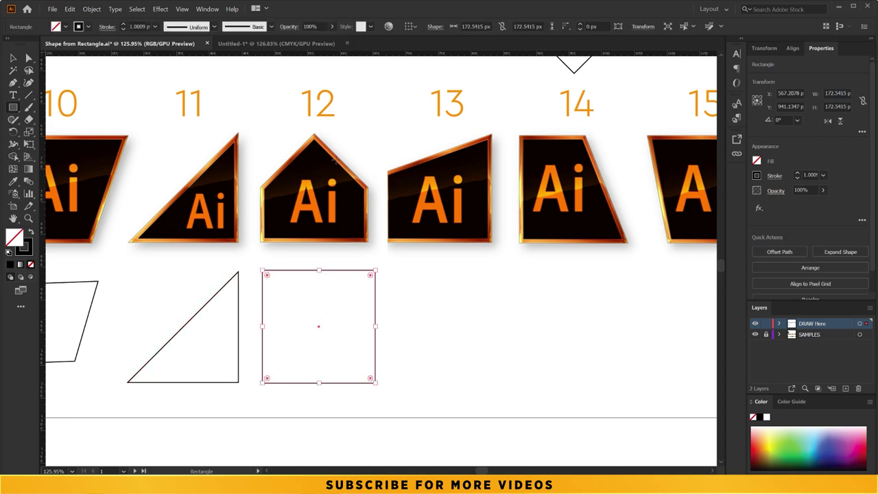
pyautogui.press('a')
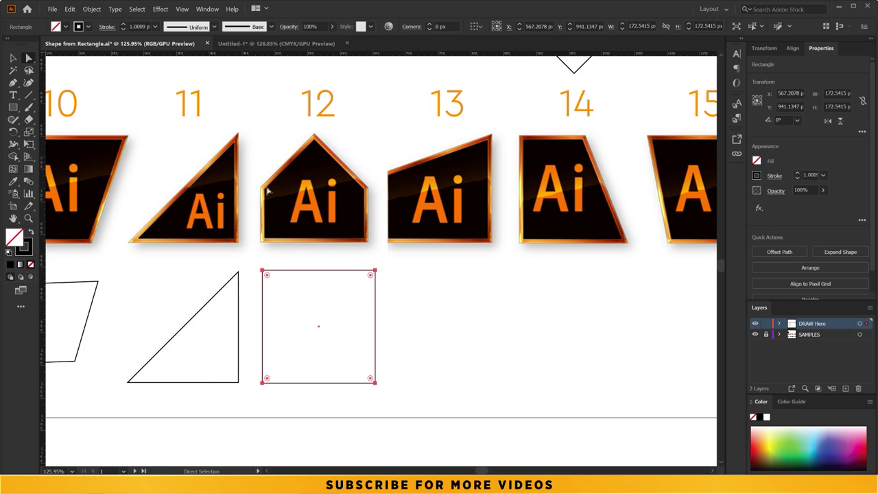
pyautogui.moveTo(254, 266); pyautogui.dragTo(415, 286)
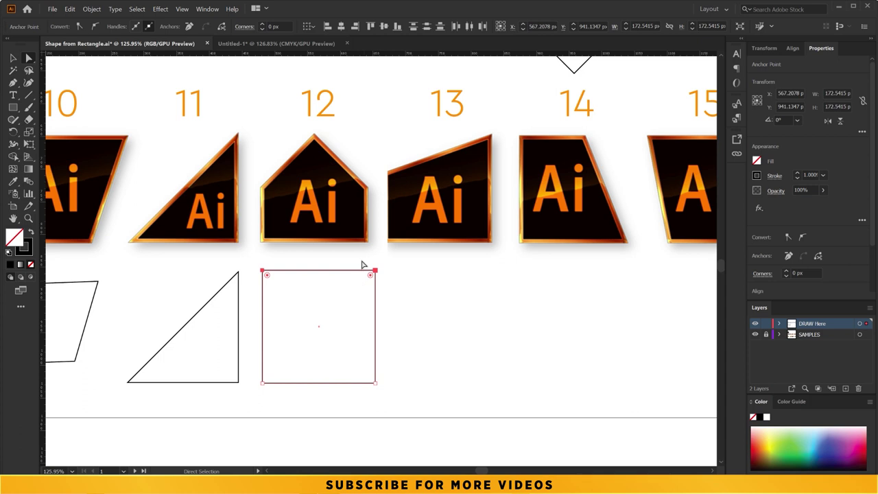
pyautogui.moveTo(371, 276); pyautogui.dragTo(330, 381)
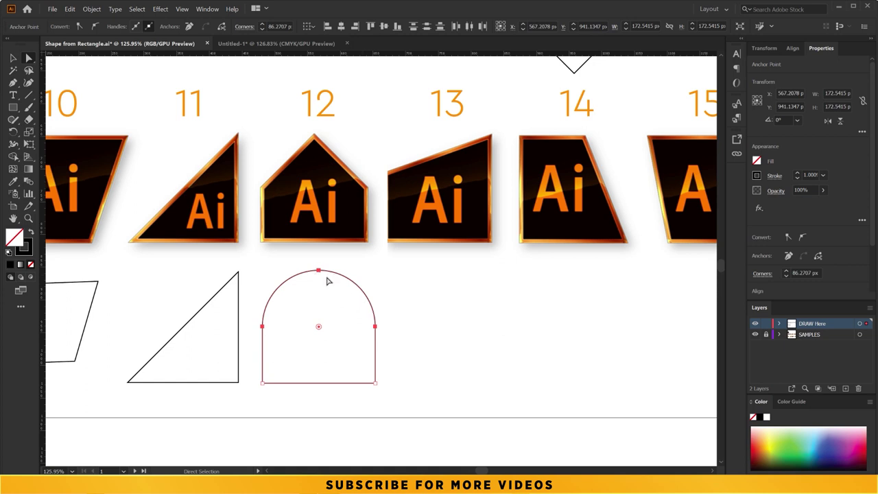
pyautogui.click(79, 26)
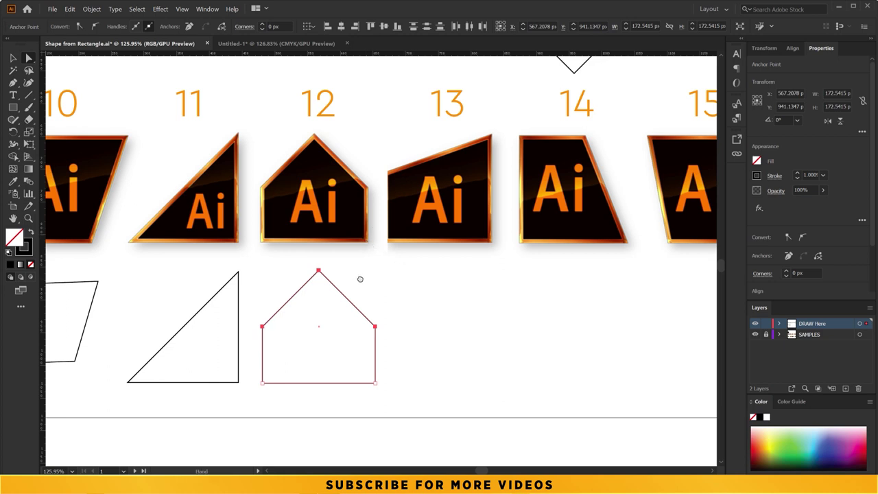
pyautogui.hscroll(3, 359, 278)
pyautogui.click(13, 58)
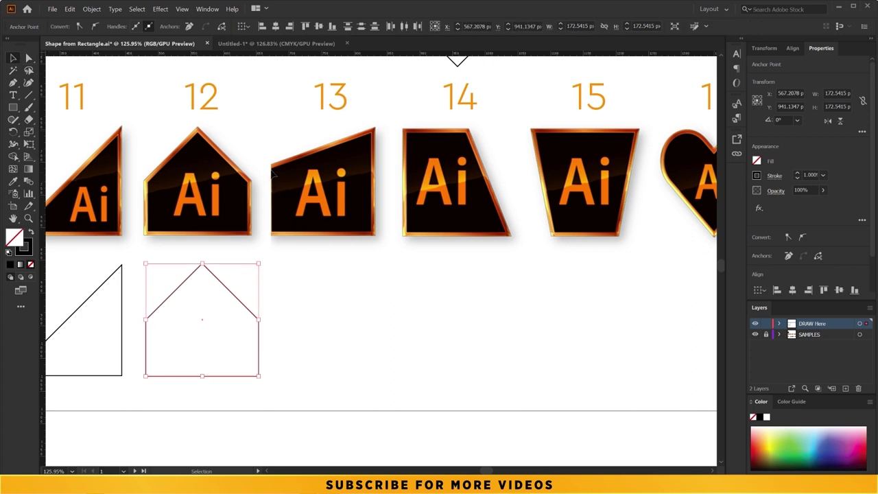
pyautogui.click(287, 221)
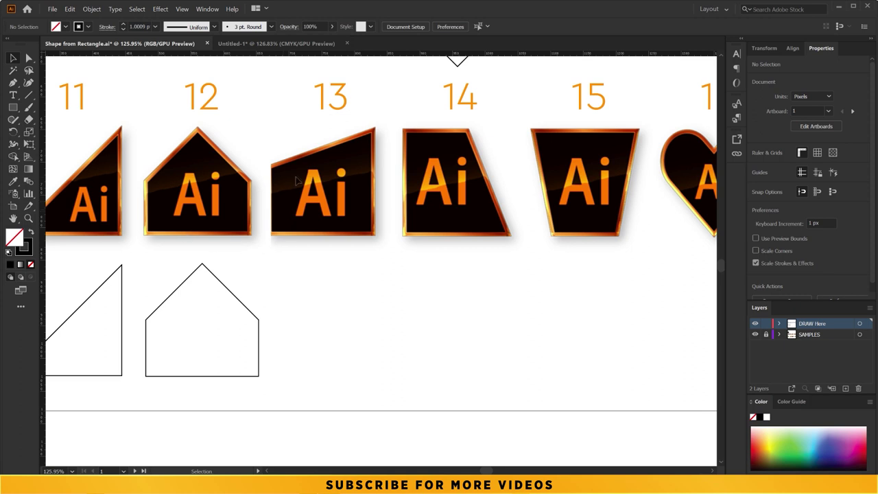
# Draw a square beneath sample 13 and lower its top-left corner to slant the top edge
pyautogui.click(13, 108)
pyautogui.moveTo(284, 272)
pyautogui.mouseDown()
pyautogui.moveTo(381, 379)
pyautogui.moveTo(364, 373)
pyautogui.mouseUp()
pyautogui.press('v')
pyautogui.click(32, 61)
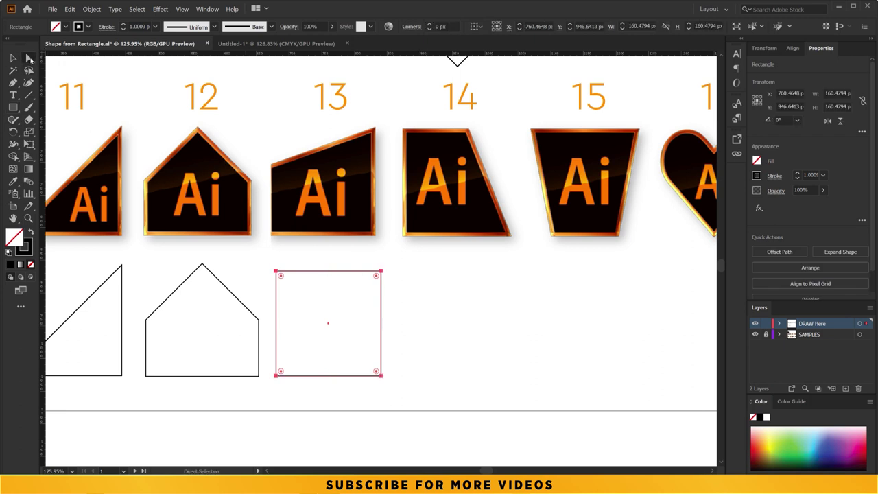
pyautogui.moveTo(357, 251); pyautogui.dragTo(408, 275)
pyautogui.moveTo(277, 273); pyautogui.dragTo(276, 313)
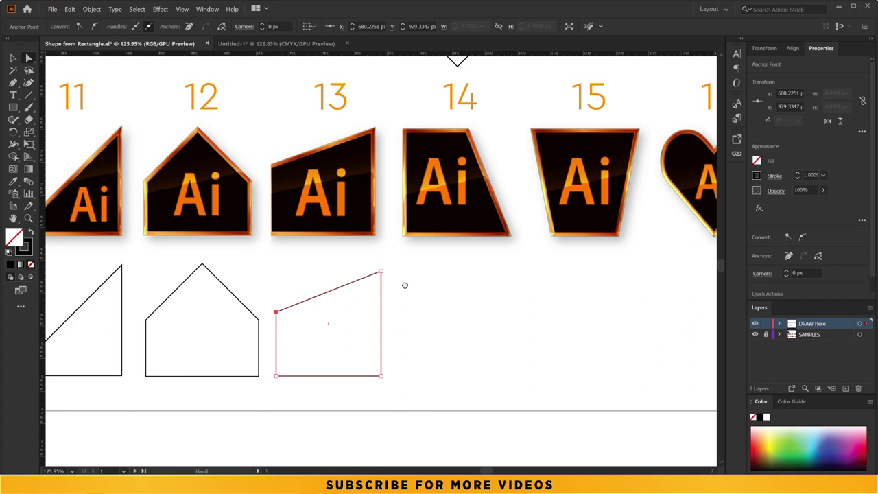
# Draw a square beneath sample 14 and move its top-right corner left into a trapezoid
pyautogui.hscroll(3, 404, 286)
pyautogui.click(13, 107)
pyautogui.moveTo(298, 247); pyautogui.dragTo(409, 356)
pyautogui.click(30, 60)
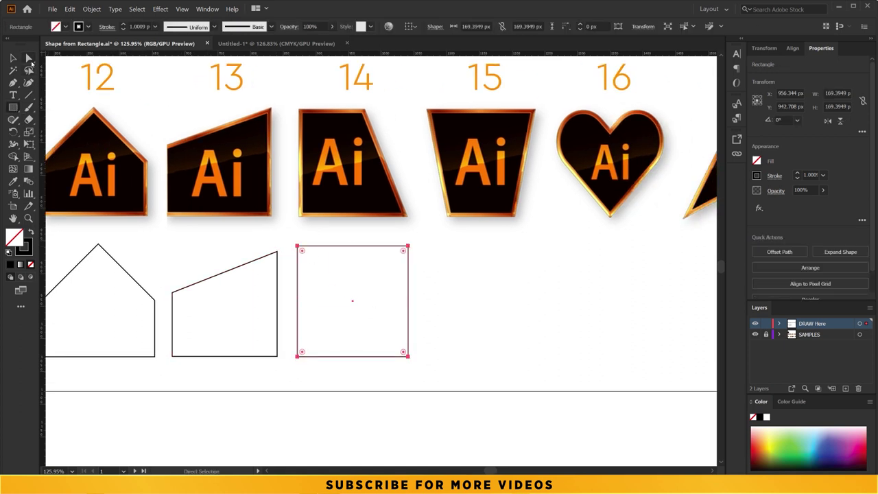
pyautogui.click(423, 254)
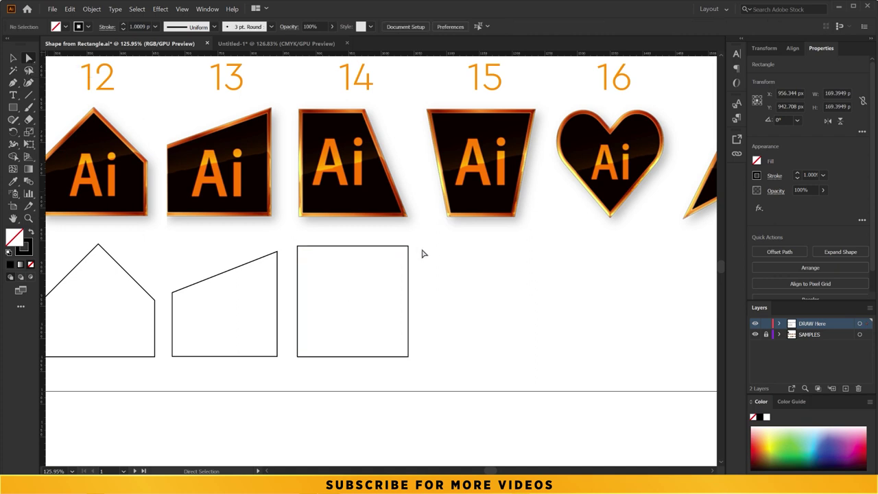
pyautogui.moveTo(409, 247); pyautogui.dragTo(356, 247)
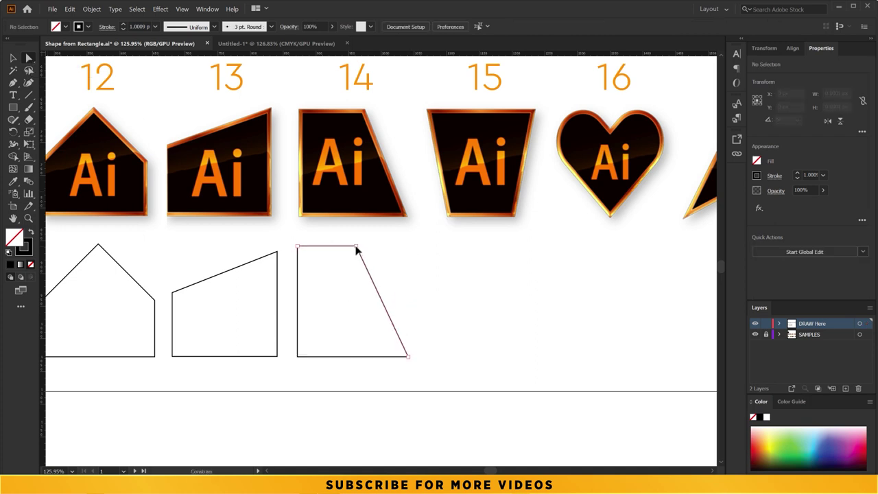
# Draw a new square beneath sample 15
pyautogui.moveTo(476, 256); pyautogui.dragTo(382, 211)
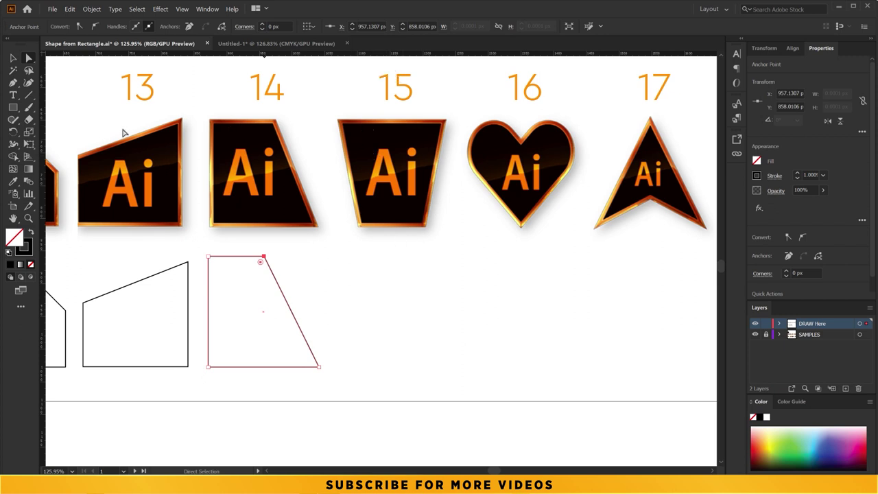
pyautogui.click(13, 108)
pyautogui.moveTo(342, 242); pyautogui.dragTo(457, 356)
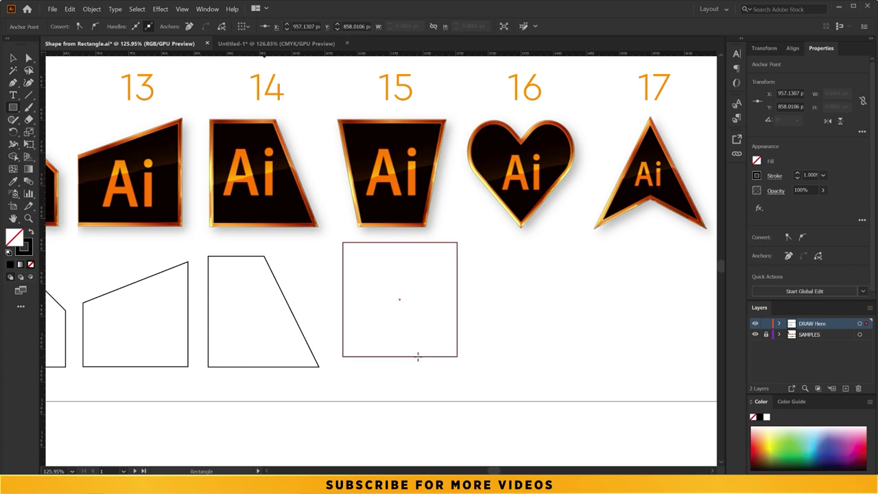
# Narrow the sample 15 square to about 165 × 175 px and select its two bottom anchors
pyautogui.press('v')
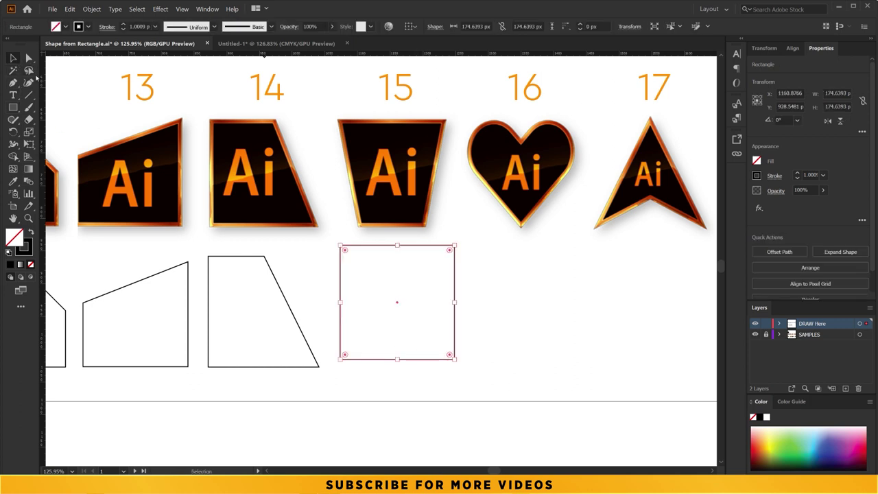
pyautogui.moveTo(455, 302)
pyautogui.mouseDown()
pyautogui.moveTo(410, 303)
pyautogui.moveTo(448, 311)
pyautogui.moveTo(402, 304)
pyautogui.moveTo(460, 309)
pyautogui.moveTo(423, 309)
pyautogui.moveTo(451, 309)
pyautogui.mouseUp()
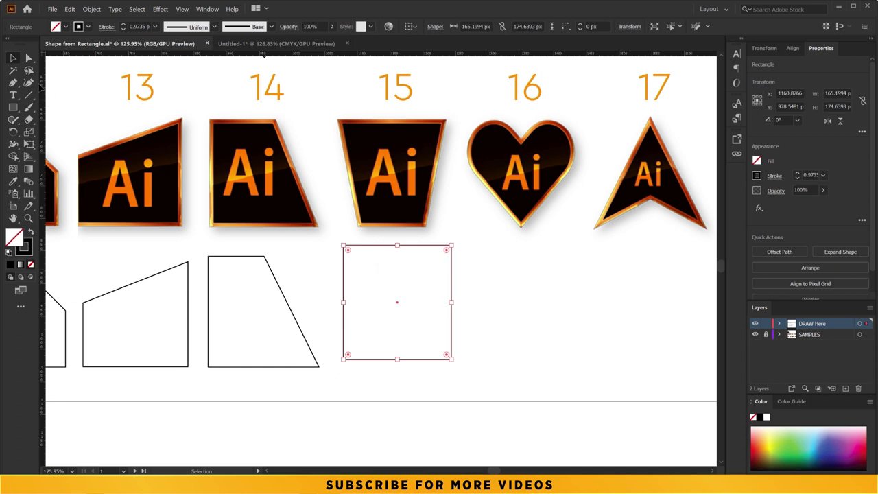
pyautogui.click(29, 59)
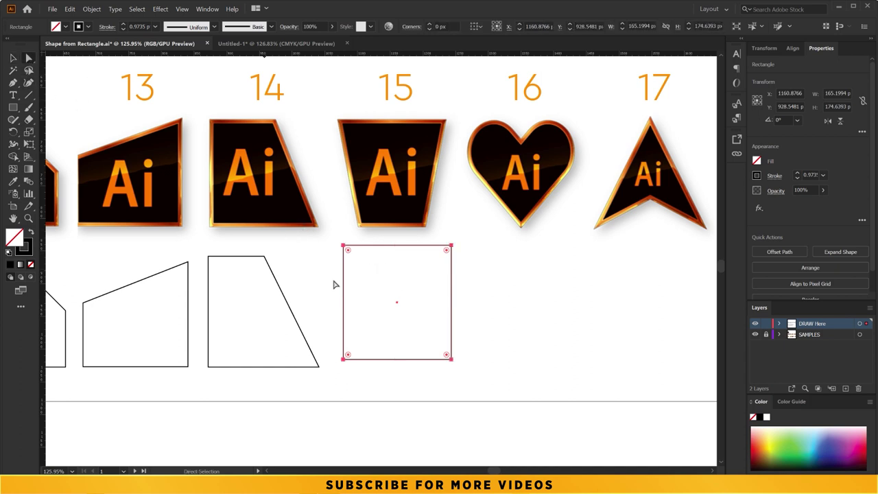
pyautogui.moveTo(332, 335); pyautogui.dragTo(492, 380)
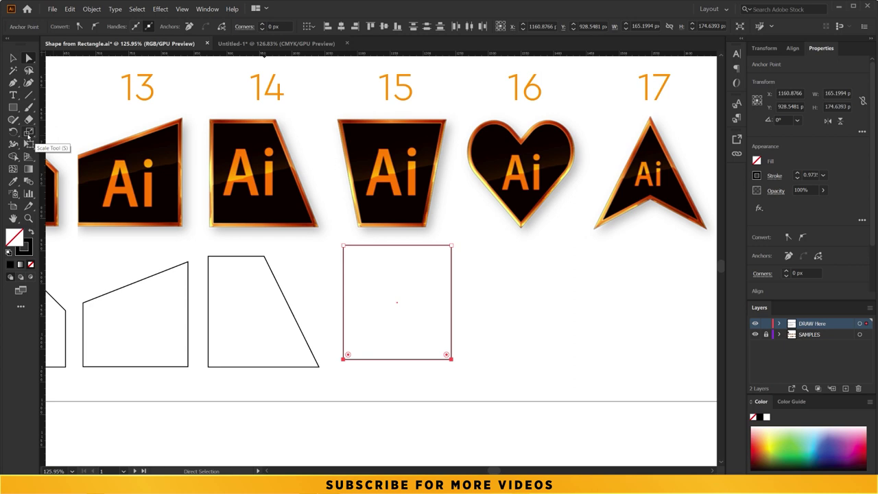
# Scale the rectangle's bottom anchors inward into a tapering trapezoid and resize it beneath badge 15
pyautogui.click(28, 133)
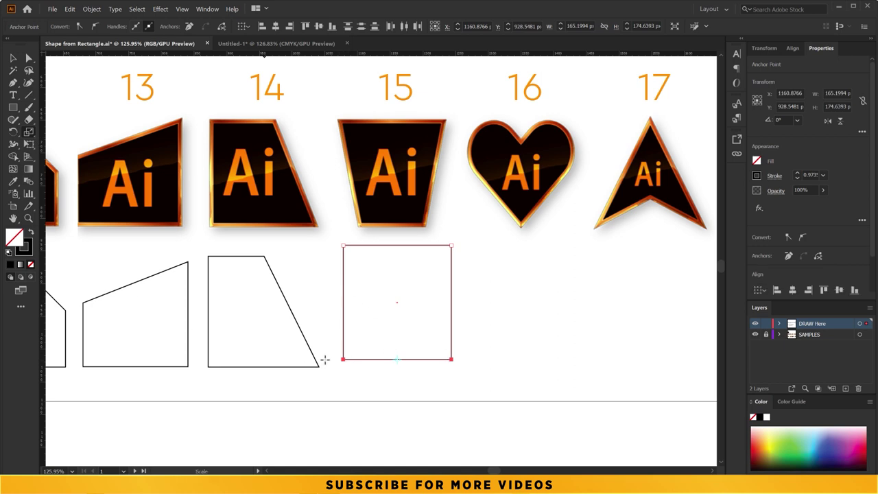
pyautogui.moveTo(324, 359); pyautogui.dragTo(347, 364)
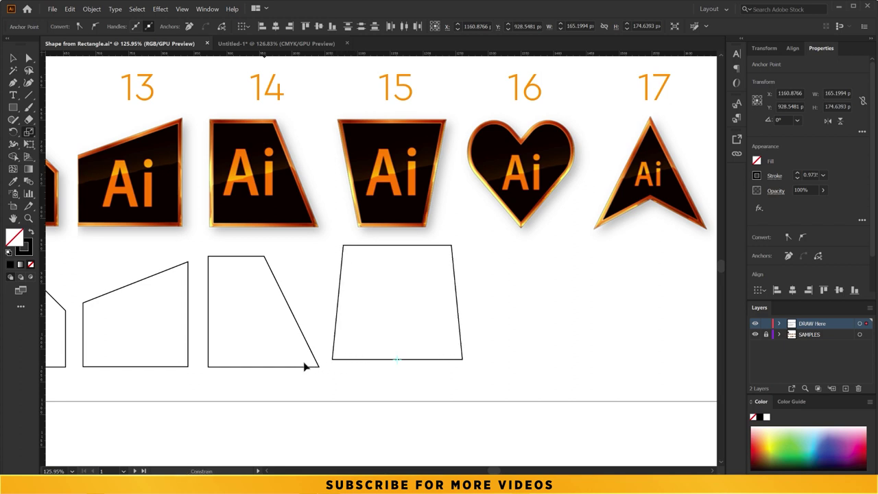
pyautogui.moveTo(347, 364)
pyautogui.mouseDown()
pyautogui.moveTo(305, 367)
pyautogui.moveTo(361, 357)
pyautogui.mouseUp()
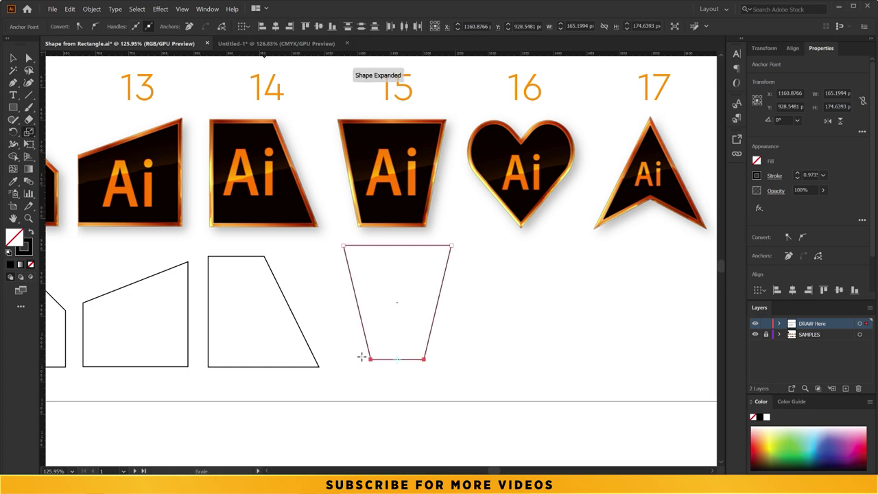
pyautogui.press('v')
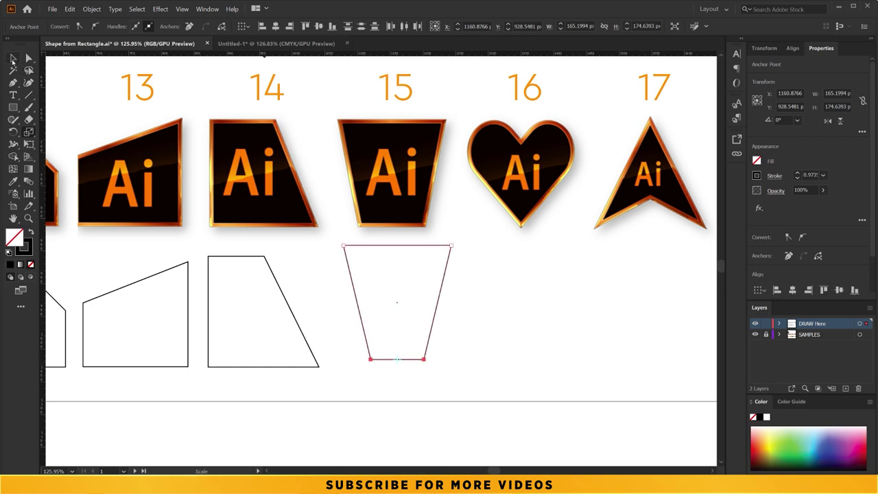
pyautogui.click(480, 256)
pyautogui.click(416, 306)
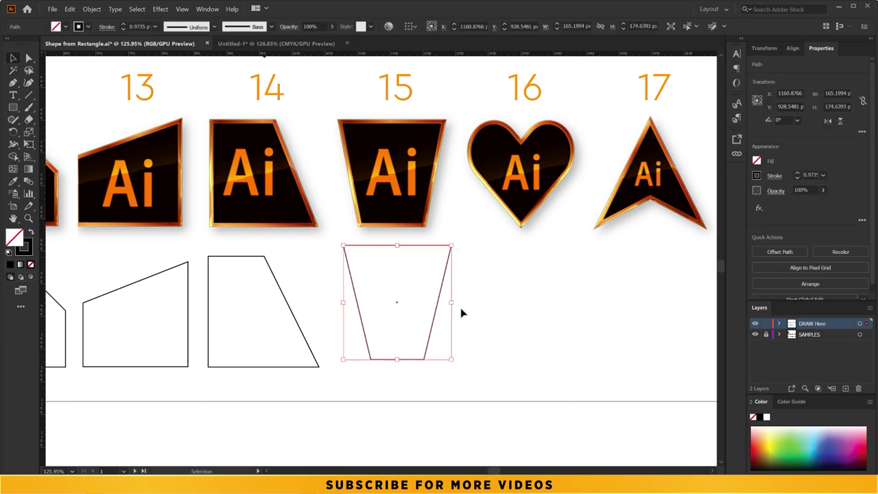
pyautogui.moveTo(451, 302)
pyautogui.mouseDown()
pyautogui.moveTo(466, 302)
pyautogui.moveTo(451, 300)
pyautogui.mouseUp()
pyautogui.moveTo(401, 245)
pyautogui.mouseDown()
pyautogui.moveTo(390, 256)
pyautogui.moveTo(464, 213)
pyautogui.moveTo(482, 267)
pyautogui.moveTo(457, 261)
pyautogui.moveTo(466, 243)
pyautogui.moveTo(406, 282)
pyautogui.moveTo(482, 260)
pyautogui.moveTo(459, 229)
pyautogui.moveTo(467, 236)
pyautogui.moveTo(425, 276)
pyautogui.moveTo(498, 245)
pyautogui.moveTo(456, 257)
pyautogui.moveTo(466, 253)
pyautogui.mouseUp()
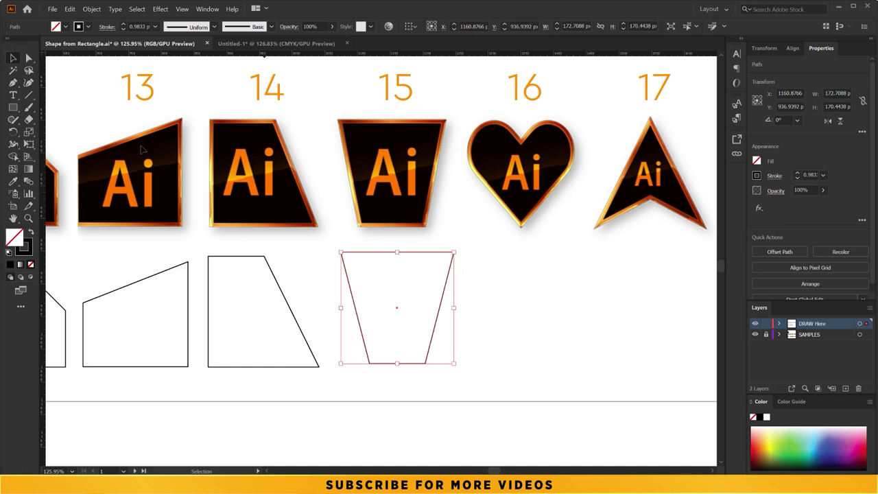
# Widen the trapezoid's top edge to 206.871 × 170.4438 px, undoing a stray right-side scale
pyautogui.click(29, 58)
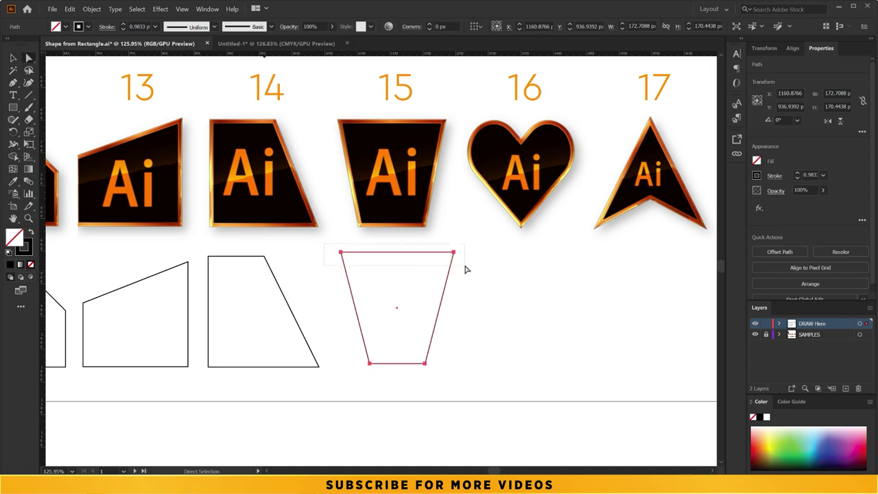
pyautogui.moveTo(325, 248); pyautogui.dragTo(465, 269)
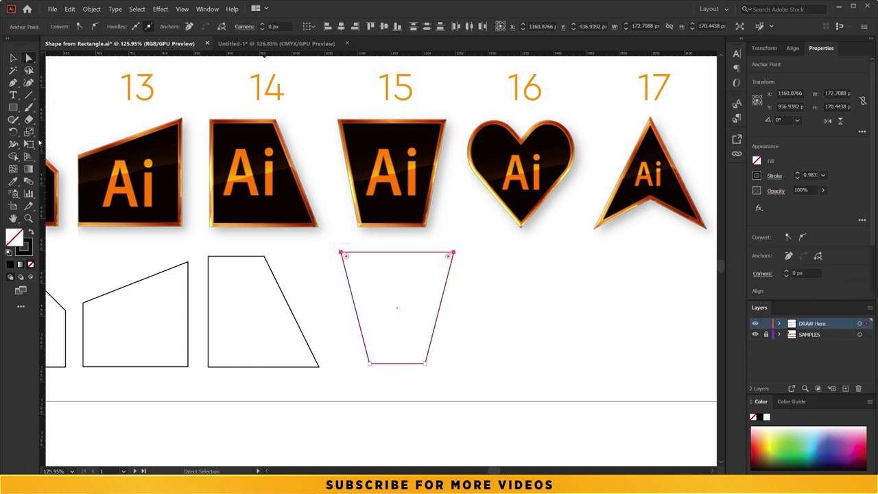
pyautogui.click(28, 133)
pyautogui.moveTo(482, 247)
pyautogui.mouseDown()
pyautogui.moveTo(485, 257)
pyautogui.moveTo(498, 255)
pyautogui.mouseUp()
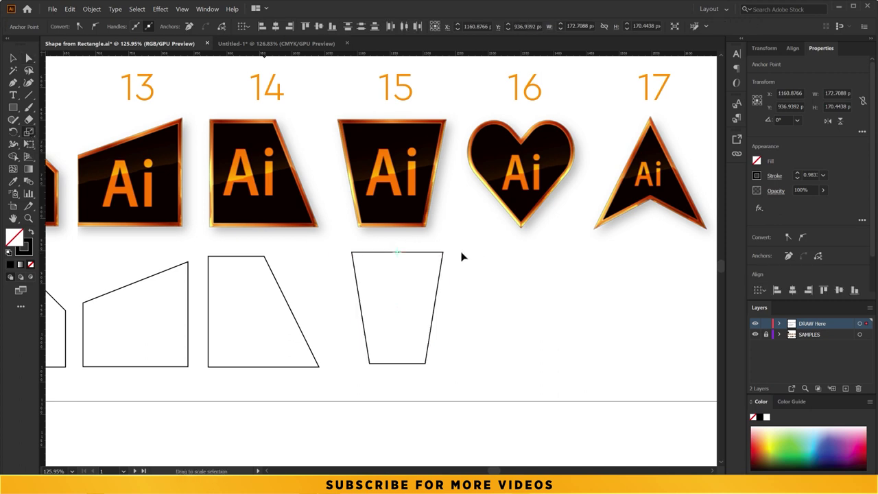
pyautogui.moveTo(498, 254); pyautogui.dragTo(485, 264)
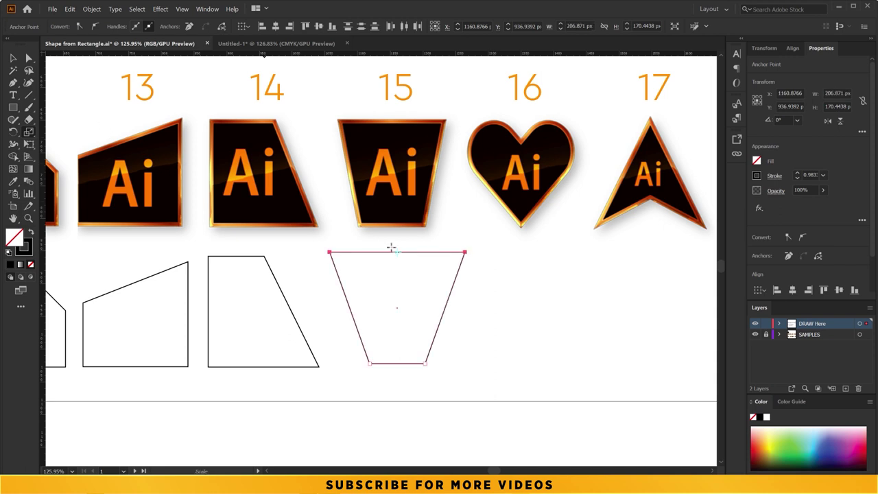
pyautogui.press('a')
pyautogui.moveTo(407, 374); pyautogui.dragTo(466, 337)
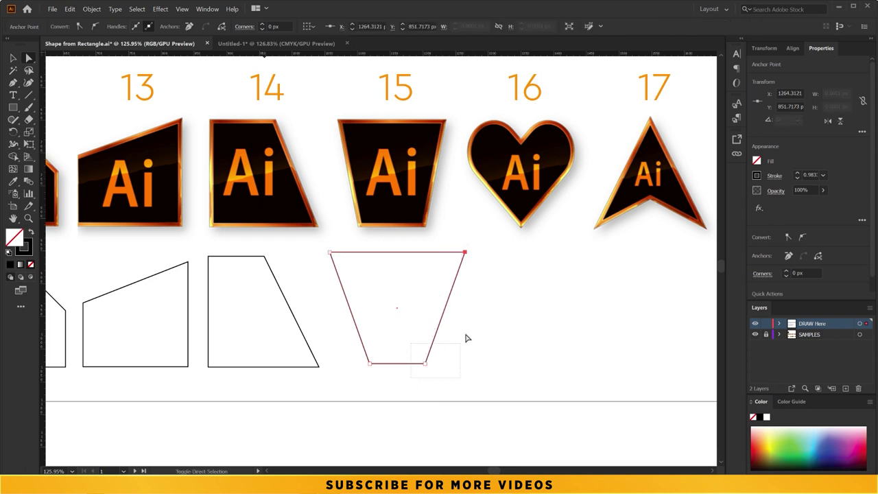
pyautogui.press('s')
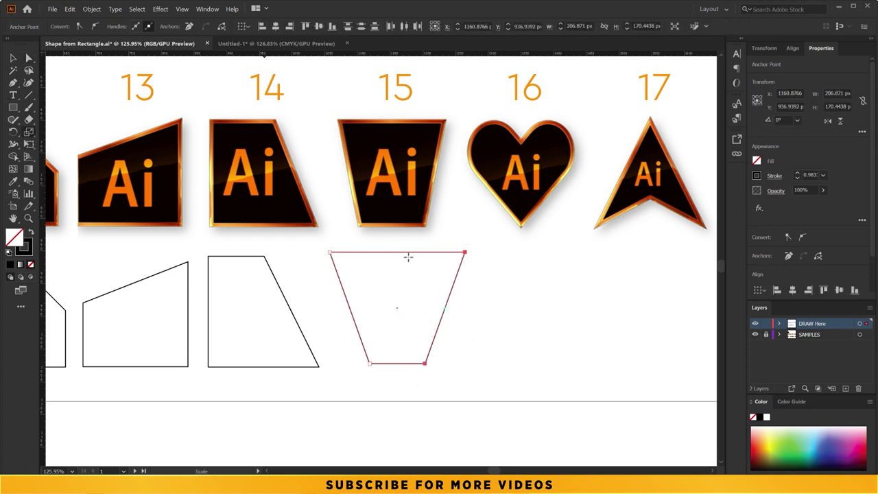
pyautogui.moveTo(468, 271)
pyautogui.mouseDown()
pyautogui.moveTo(453, 296)
pyautogui.moveTo(463, 275)
pyautogui.mouseUp()
pyautogui.hotkey('ctrl', 'z')
pyautogui.moveTo(529, 273)
pyautogui.mouseDown()
pyautogui.moveTo(352, 281)
pyautogui.moveTo(463, 282)
pyautogui.moveTo(300, 300)
pyautogui.moveTo(311, 293)
pyautogui.mouseUp()
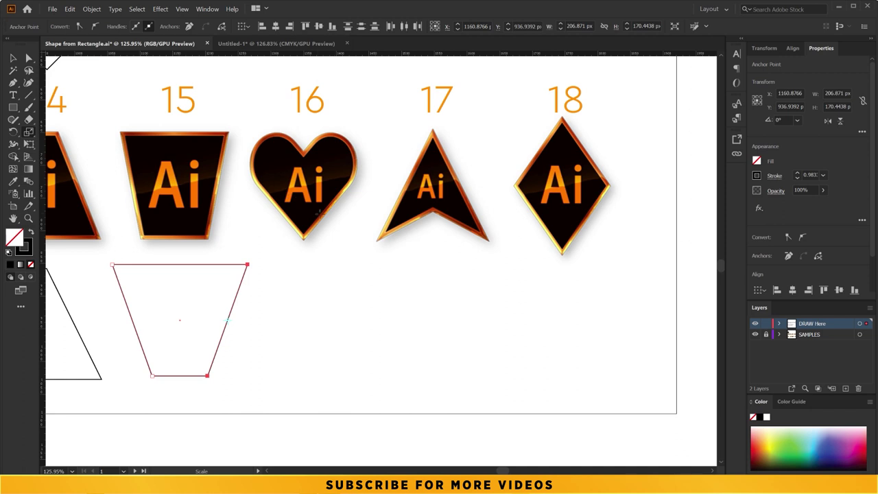
# Draw a square beneath badge 16 and rotate it 45° into a diamond
pyautogui.click(13, 107)
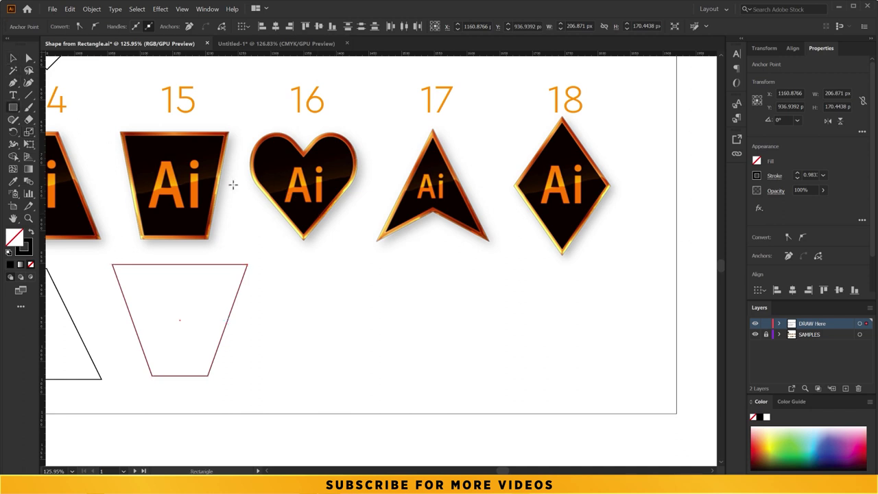
pyautogui.moveTo(262, 261); pyautogui.dragTo(377, 375)
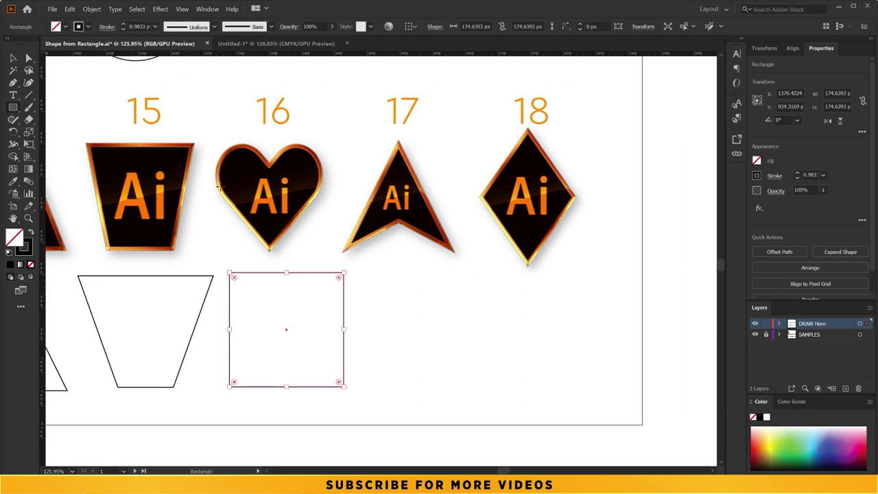
pyautogui.press('v')
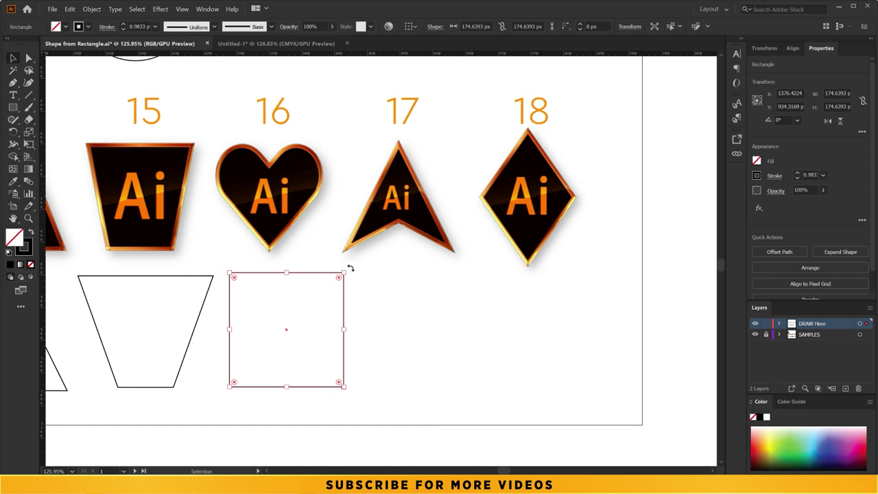
pyautogui.moveTo(350, 267); pyautogui.dragTo(358, 333)
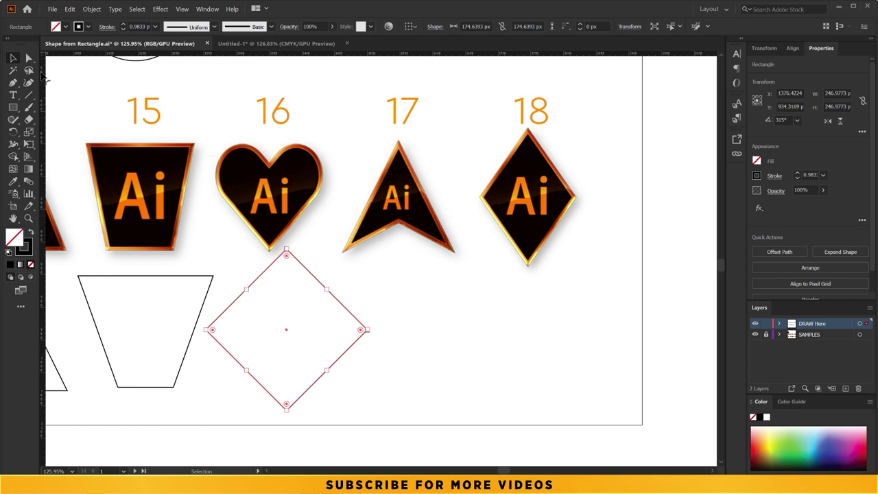
# Raise the diamond's side points and pull its top point down into a V notch
pyautogui.click(28, 59)
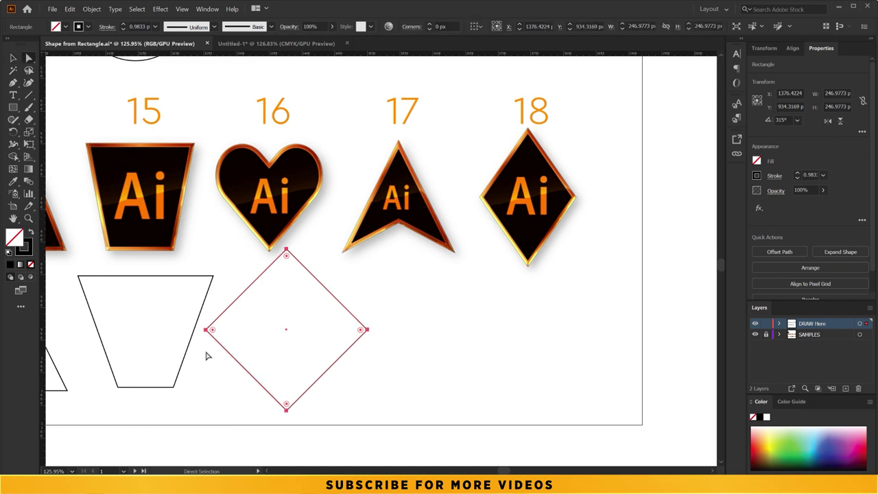
pyautogui.click(206, 330)
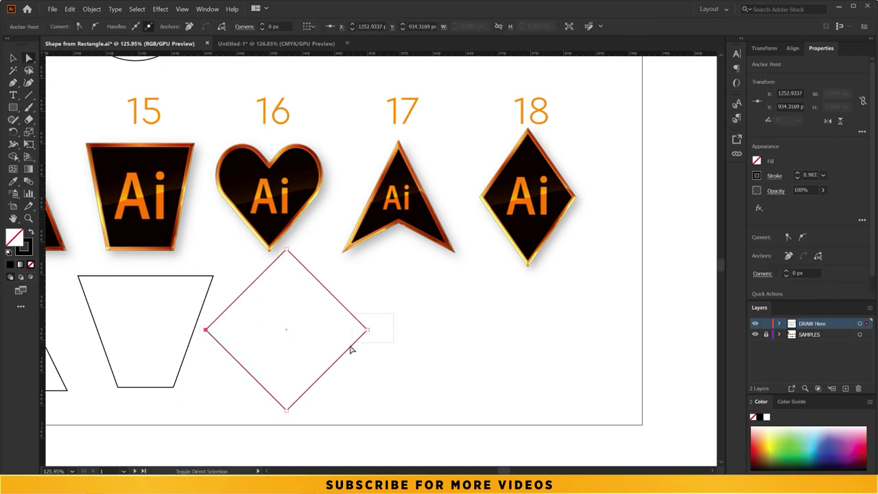
pyautogui.keyDown('shift'); pyautogui.click(367, 330); pyautogui.keyUp('shift')
pyautogui.moveTo(368, 332)
pyautogui.mouseDown()
pyautogui.moveTo(363, 289)
pyautogui.moveTo(367, 300)
pyautogui.mouseUp()
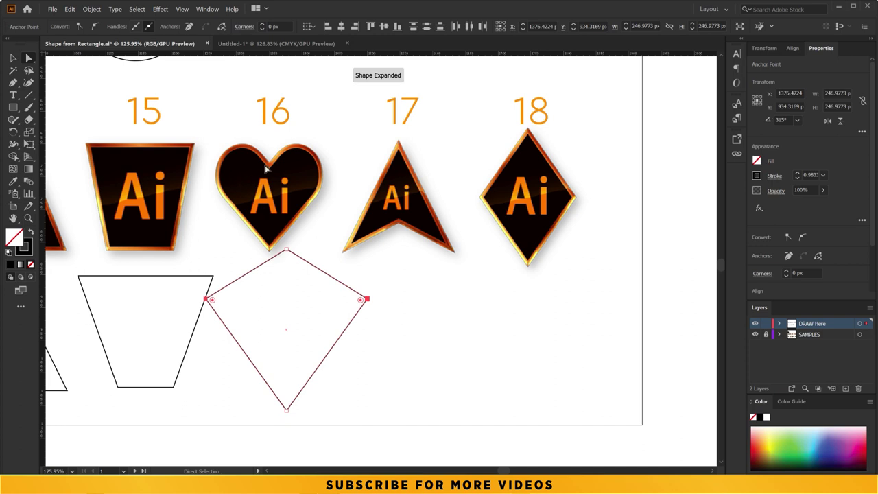
pyautogui.click(286, 251)
pyautogui.moveTo(287, 257); pyautogui.dragTo(287, 336)
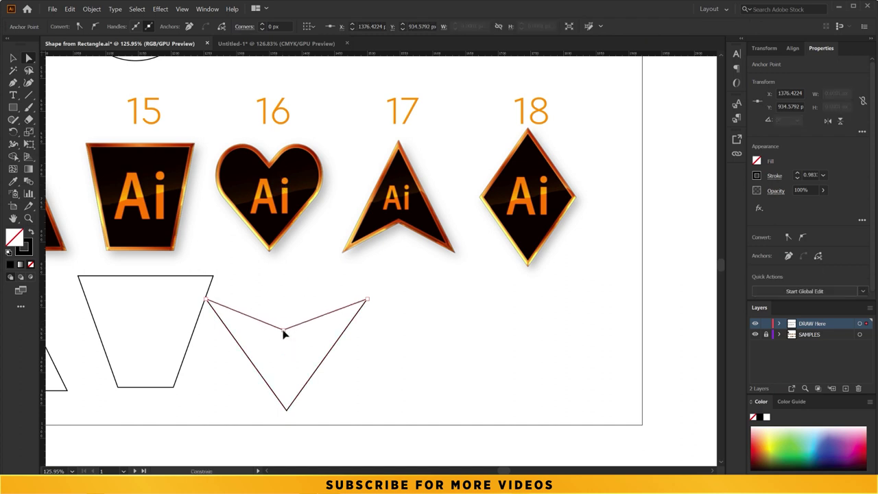
pyautogui.moveTo(286, 335); pyautogui.dragTo(287, 336)
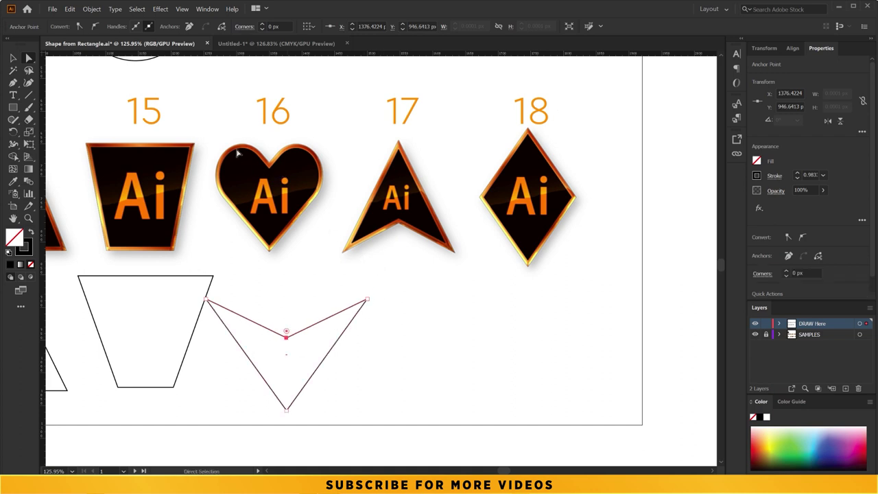
# Round the upper corners into a heart and move it up and left under badge 16
pyautogui.click(367, 301)
pyautogui.keyDown('shift'); pyautogui.click(206, 300); pyautogui.keyUp('shift')
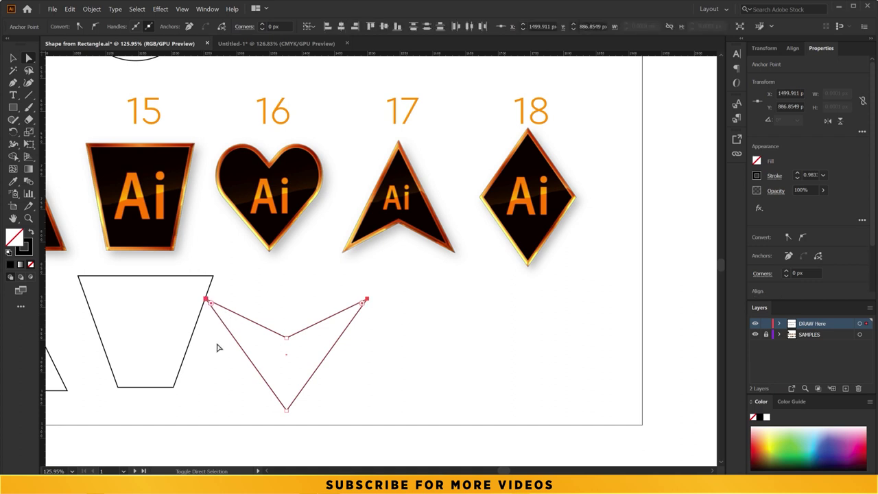
pyautogui.moveTo(213, 309); pyautogui.dragTo(254, 369)
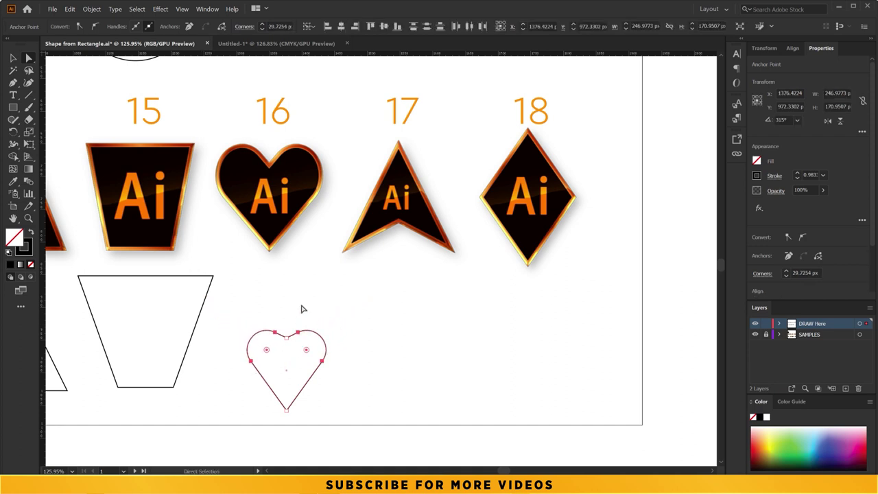
pyautogui.click(352, 319)
pyautogui.press('v')
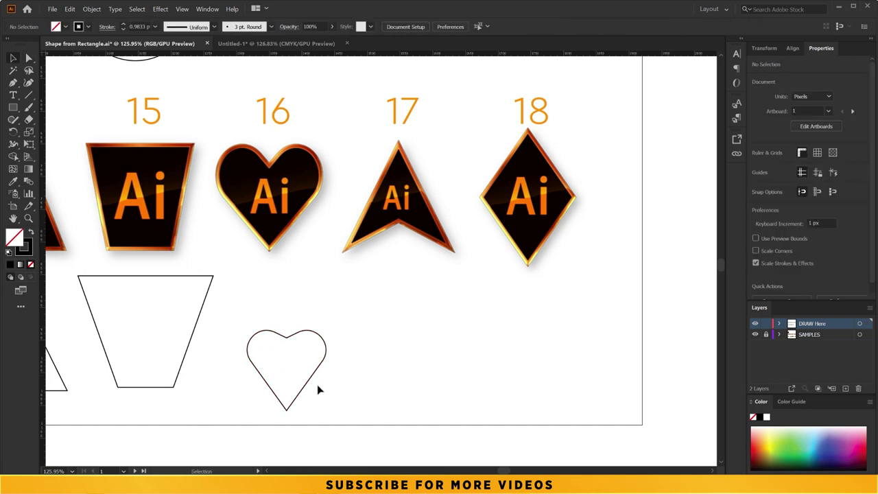
pyautogui.click(323, 352)
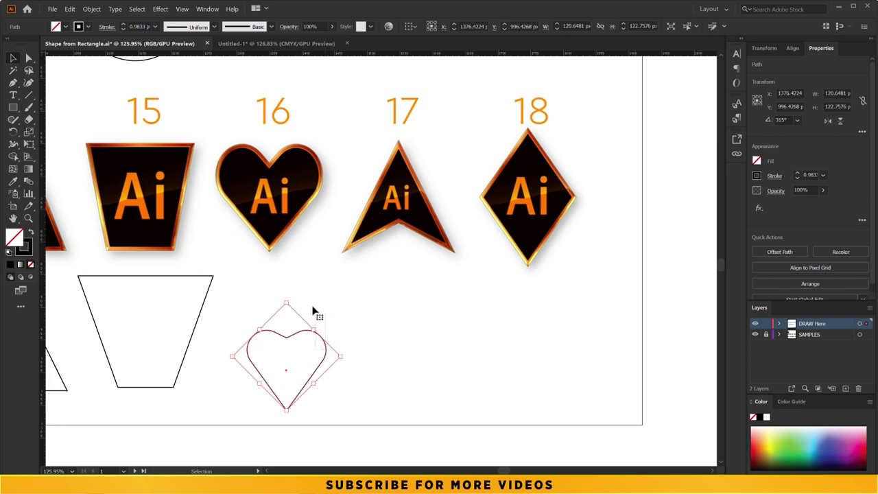
pyautogui.moveTo(324, 345); pyautogui.dragTo(304, 308)
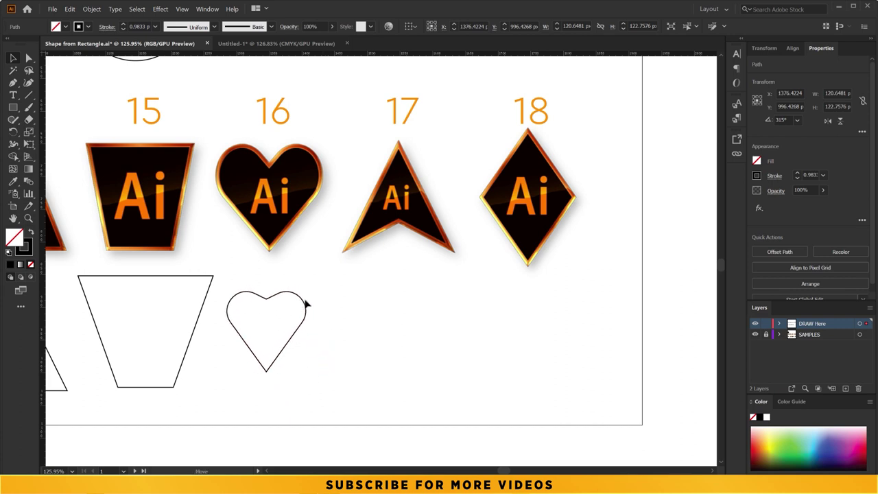
pyautogui.click(268, 303)
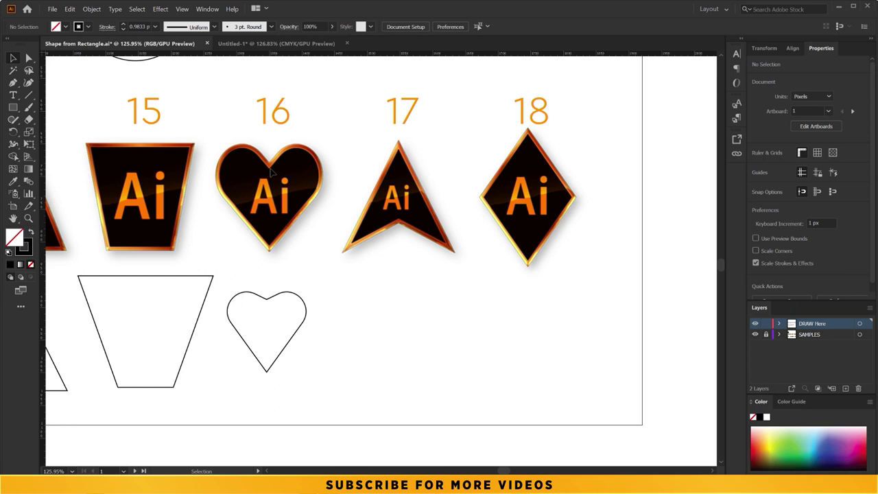
# Draw a square beneath badge 17 and rotate it 45° into a diamond
pyautogui.hscroll(5, 341, 291)
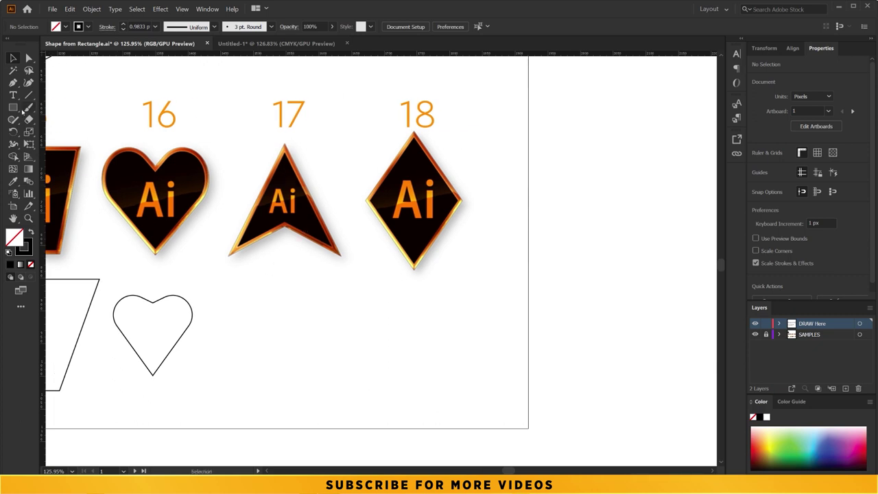
pyautogui.press('m')
pyautogui.moveTo(233, 271); pyautogui.dragTo(328, 391)
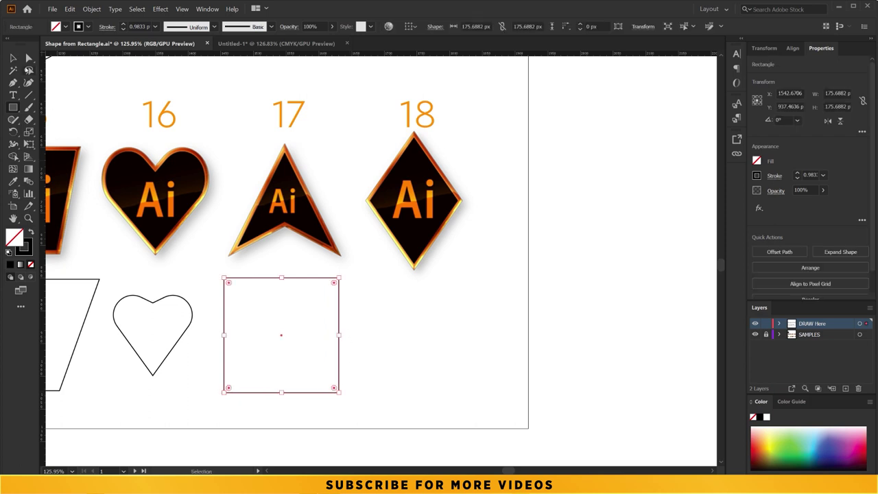
pyautogui.click(15, 60)
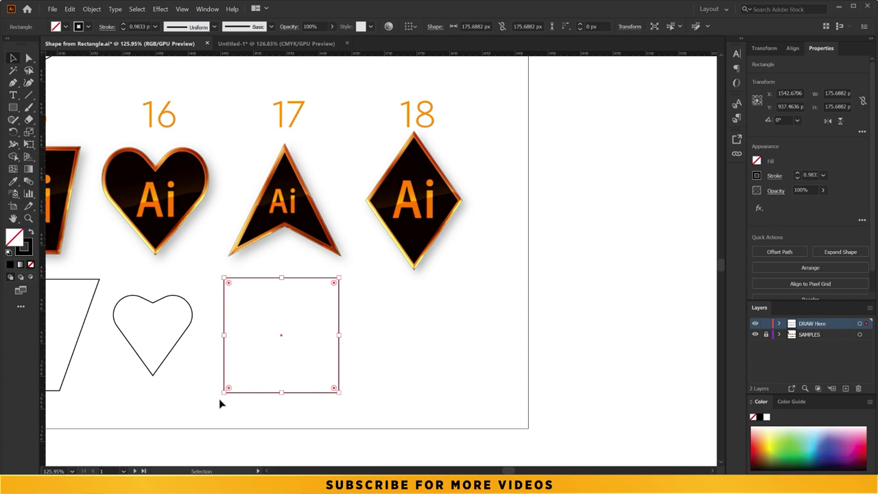
pyautogui.moveTo(217, 397); pyautogui.dragTo(196, 334)
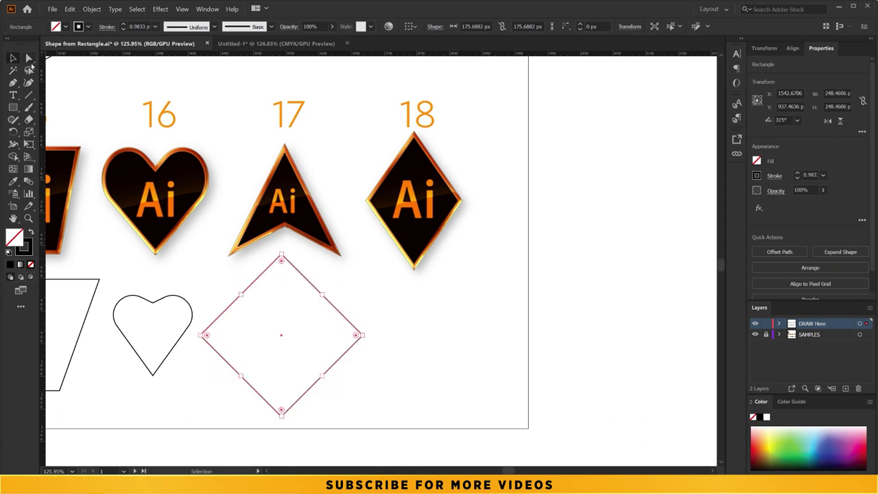
# Drag the diamond's anchors into an arrowhead with a notched base matching badge 17
pyautogui.click(30, 63)
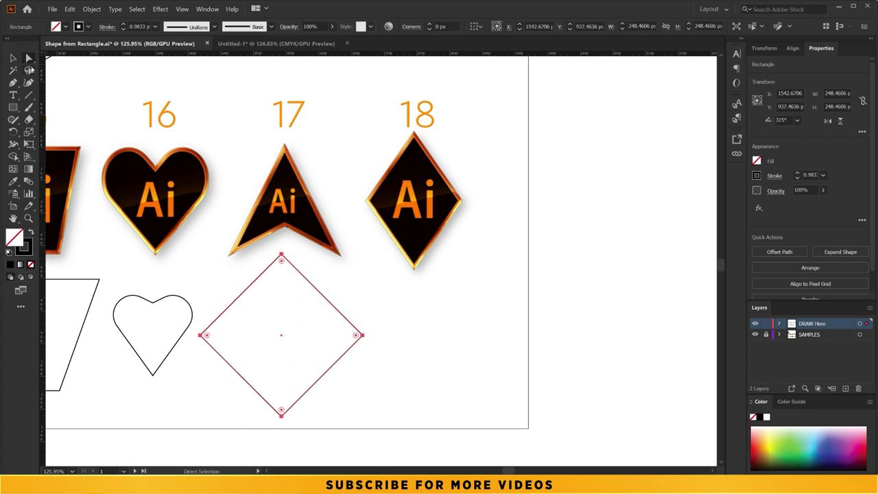
pyautogui.click(327, 403)
pyautogui.moveTo(282, 417)
pyautogui.mouseDown()
pyautogui.moveTo(282, 291)
pyautogui.moveTo(282, 334)
pyautogui.mouseUp()
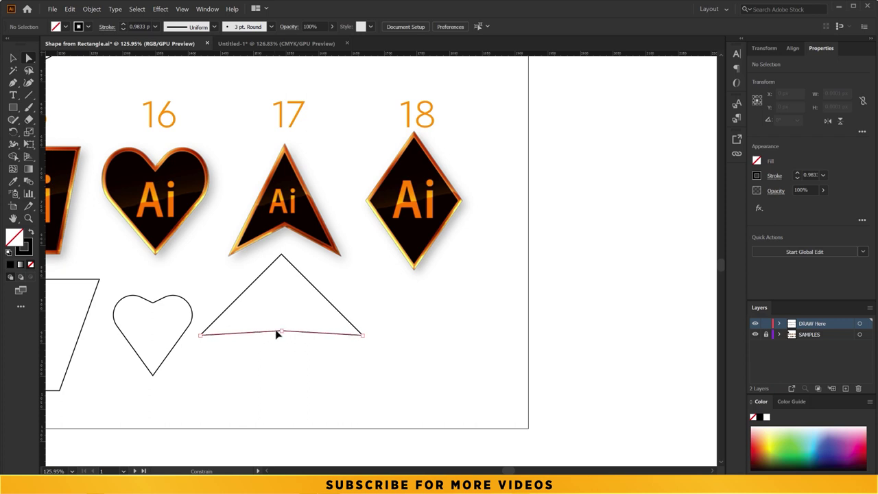
pyautogui.click(199, 335)
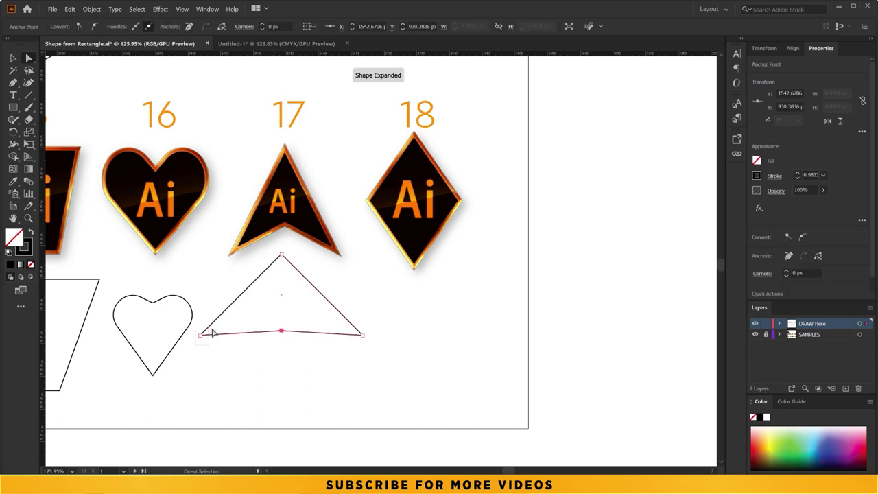
pyautogui.moveTo(384, 319)
pyautogui.mouseDown()
pyautogui.moveTo(349, 359)
pyautogui.moveTo(361, 337)
pyautogui.mouseUp()
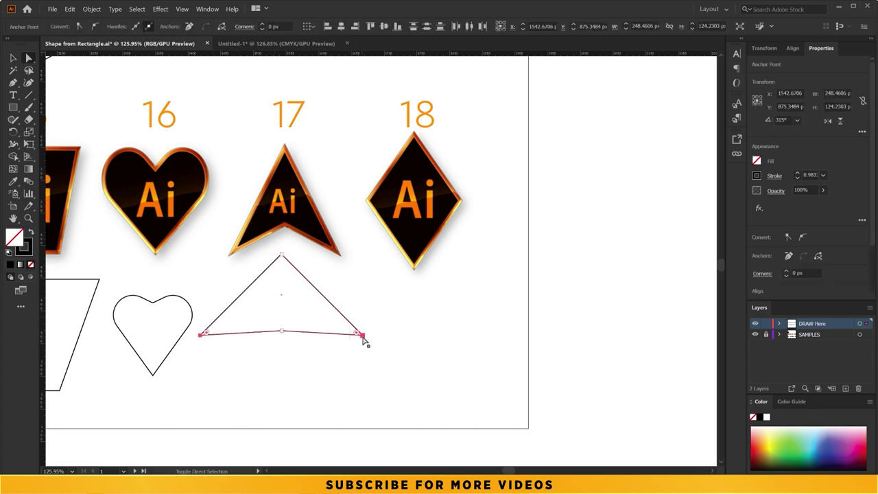
pyautogui.moveTo(363, 335); pyautogui.dragTo(353, 400)
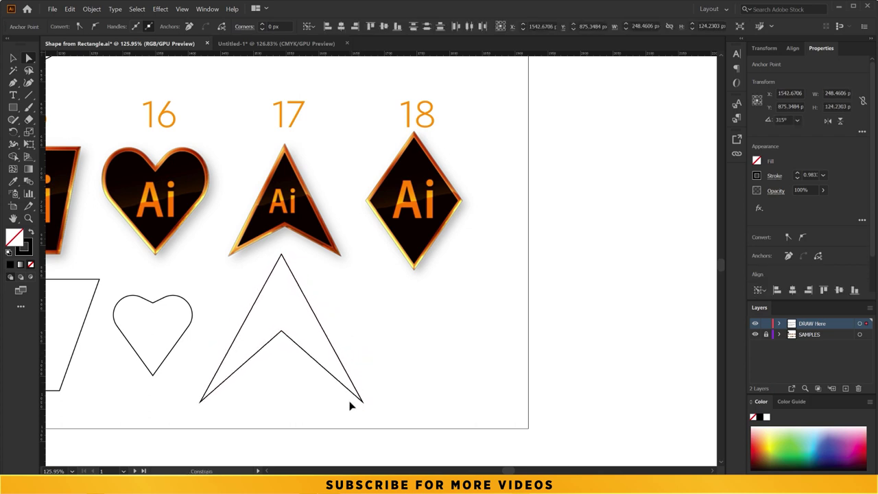
pyautogui.click(294, 363)
pyautogui.moveTo(282, 336); pyautogui.dragTo(281, 290)
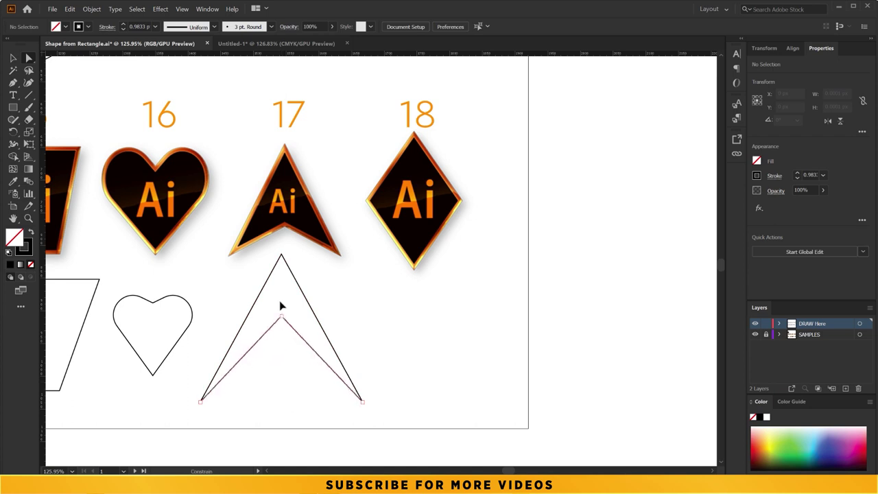
pyautogui.moveTo(281, 291); pyautogui.dragTo(277, 374)
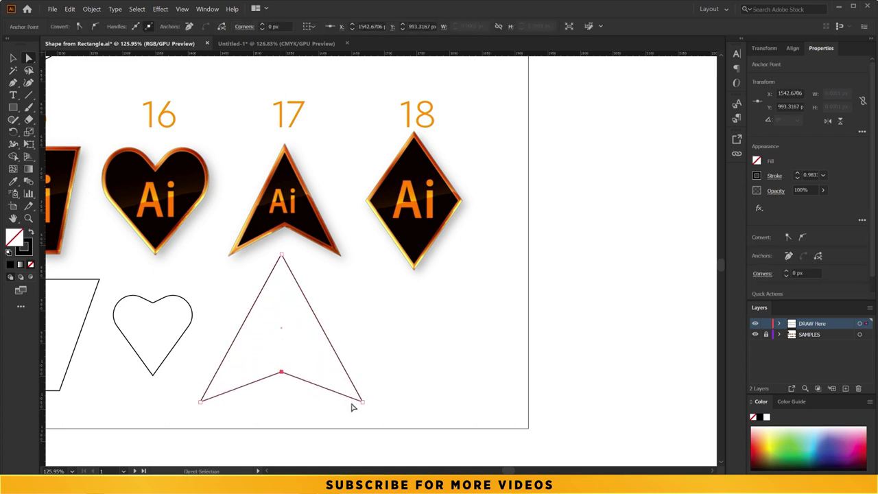
pyautogui.click(432, 383)
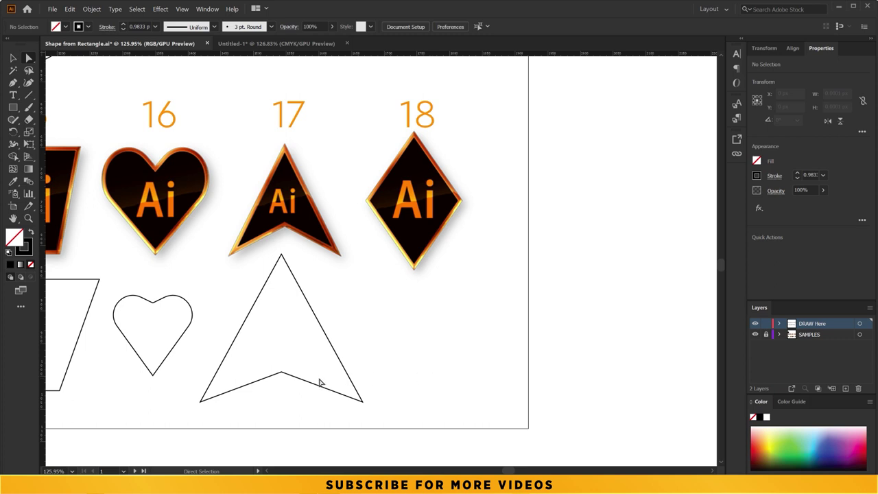
pyautogui.moveTo(281, 372); pyautogui.dragTo(281, 351)
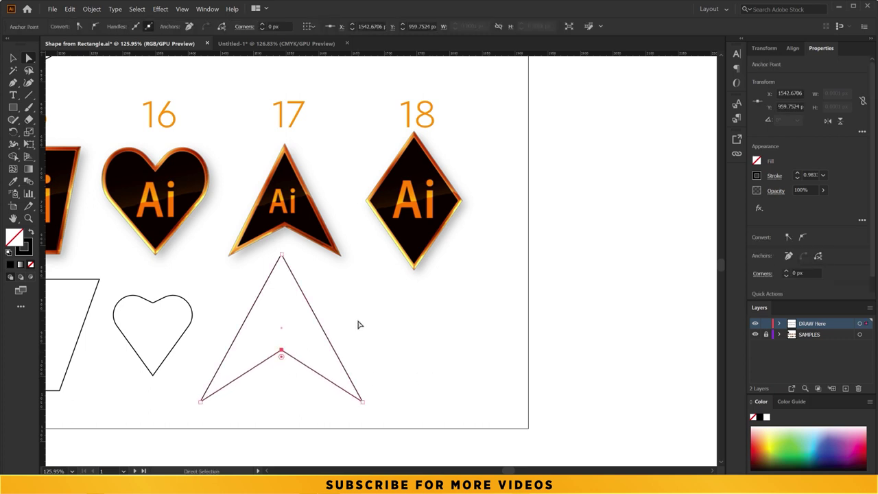
# Draw a square beneath badge 18, rotate it 45° into a diamond, and nudge it right
pyautogui.hscroll(3, 290, 300)
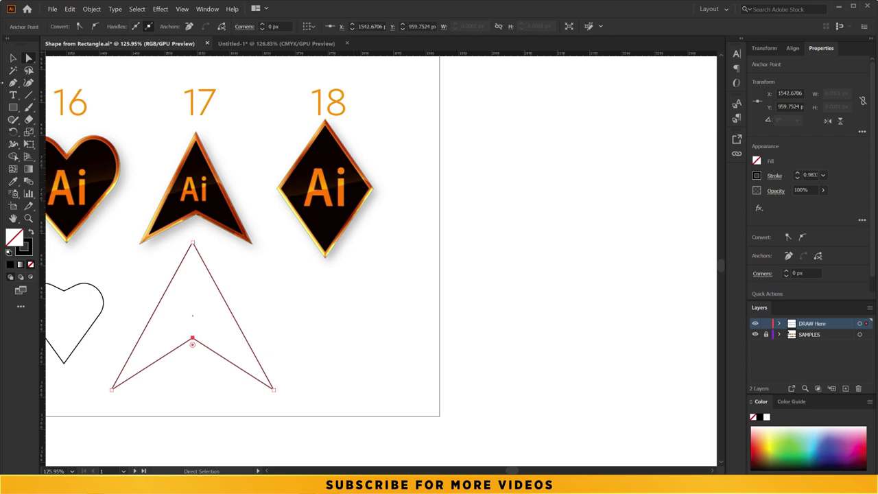
pyautogui.click(12, 108)
pyautogui.moveTo(303, 267); pyautogui.dragTo(399, 375)
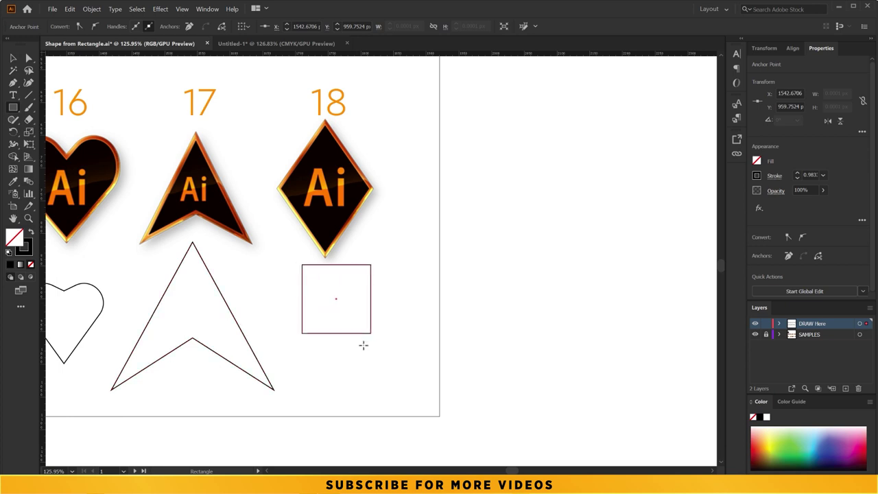
pyautogui.press('v')
pyautogui.moveTo(403, 270); pyautogui.dragTo(419, 337)
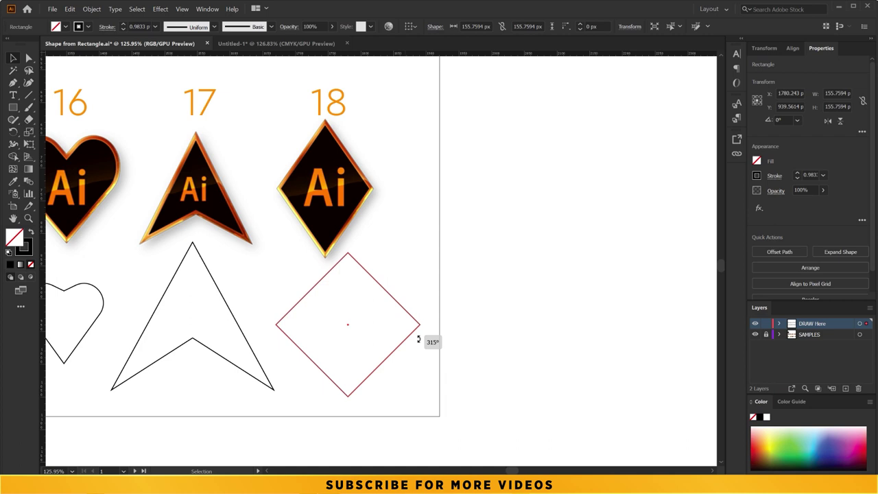
pyautogui.click(401, 255)
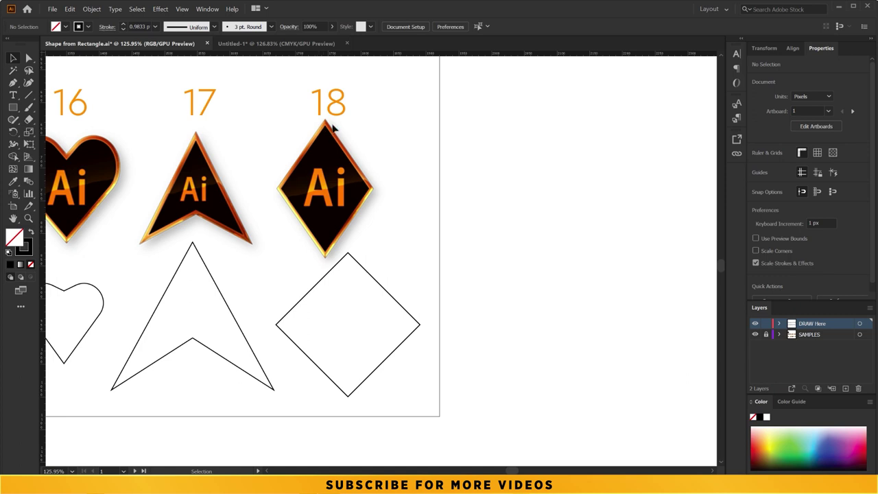
pyautogui.click(396, 300)
pyautogui.moveTo(395, 304); pyautogui.dragTo(414, 304)
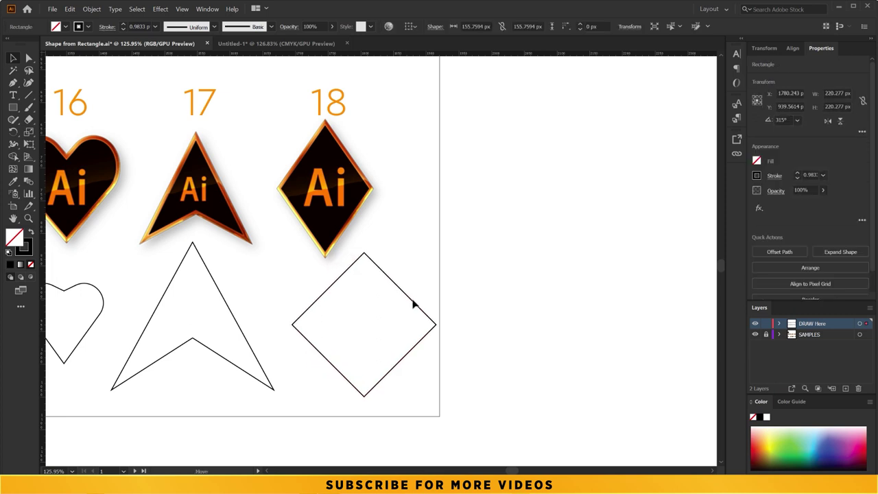
# Stretch the diamond's top and bottom points apart, then shrink it to about 140.2 × 206.6 px
pyautogui.press('a')
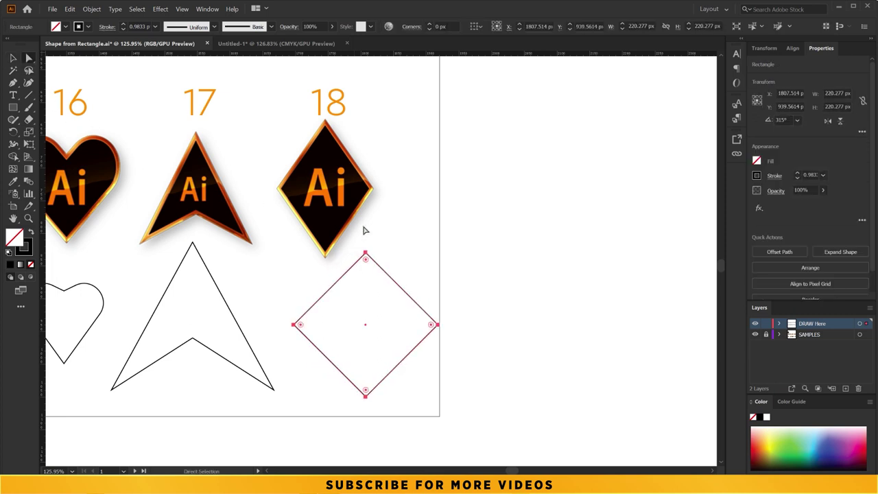
pyautogui.click(365, 254)
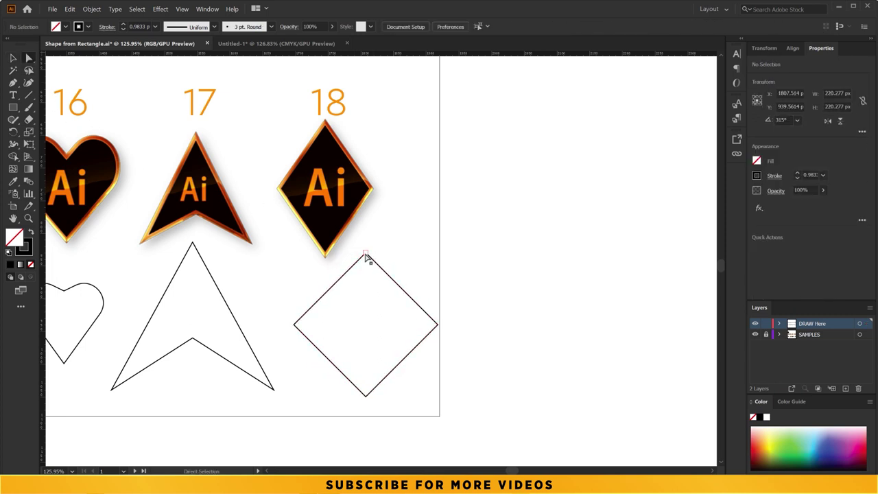
pyautogui.keyDown('shift'); pyautogui.click(366, 396); pyautogui.keyUp('shift')
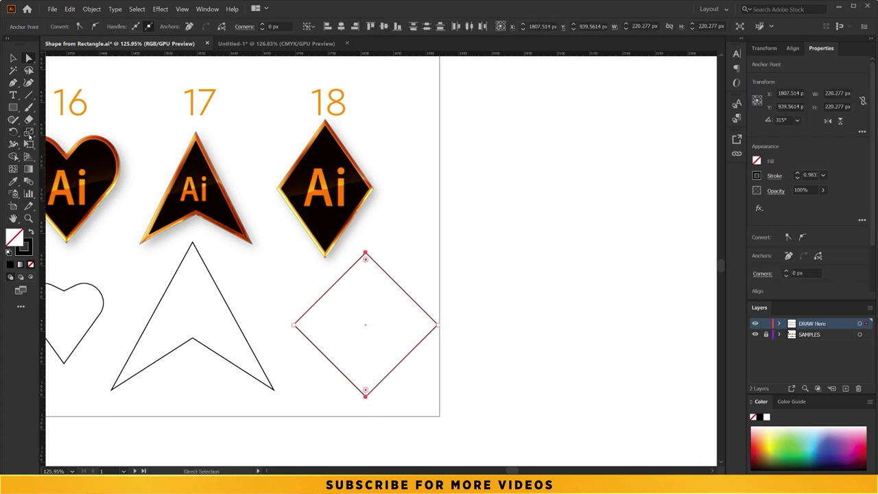
pyautogui.click(29, 132)
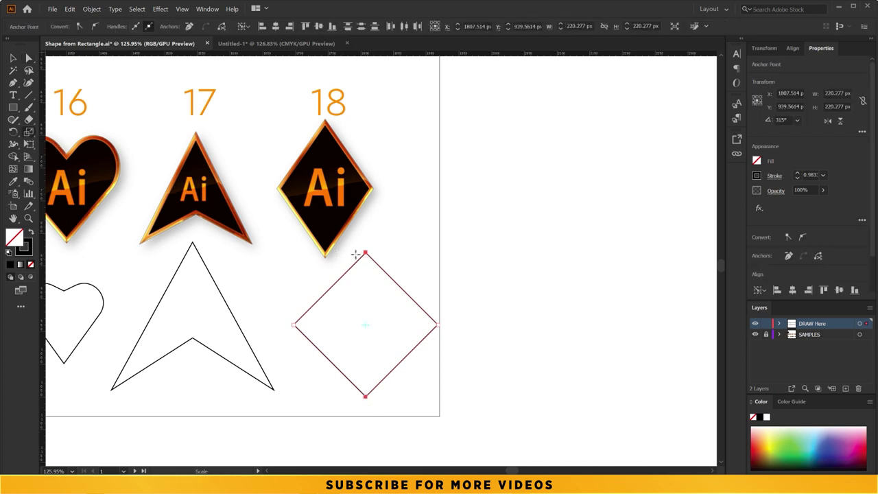
pyautogui.moveTo(365, 251); pyautogui.dragTo(426, 218)
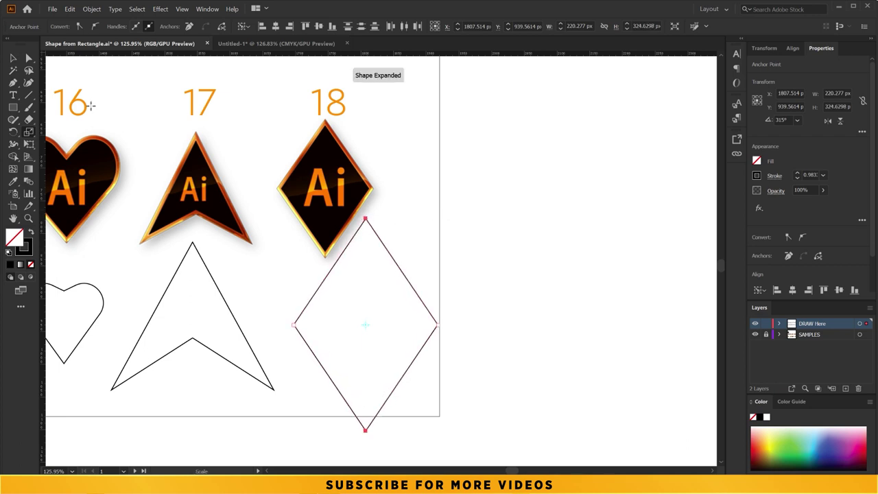
pyautogui.click(13, 60)
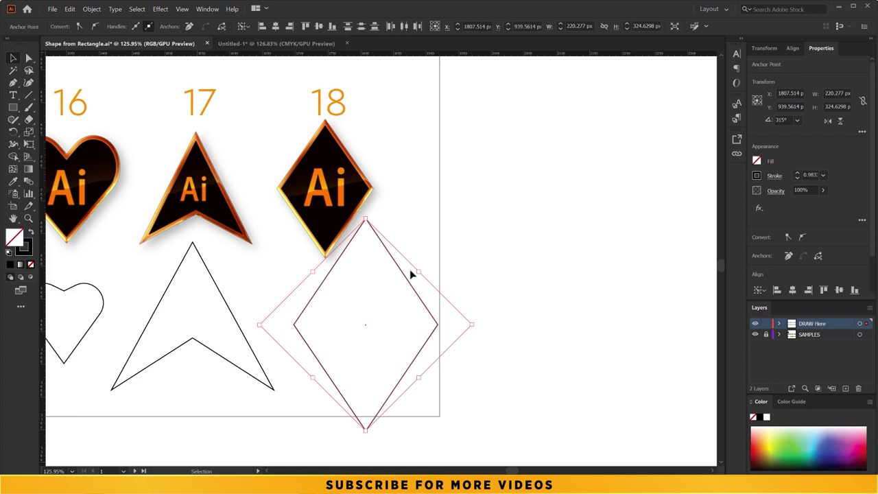
pyautogui.moveTo(414, 274)
pyautogui.mouseDown()
pyautogui.moveTo(400, 291)
pyautogui.moveTo(398, 255)
pyautogui.moveTo(389, 265)
pyautogui.mouseUp()
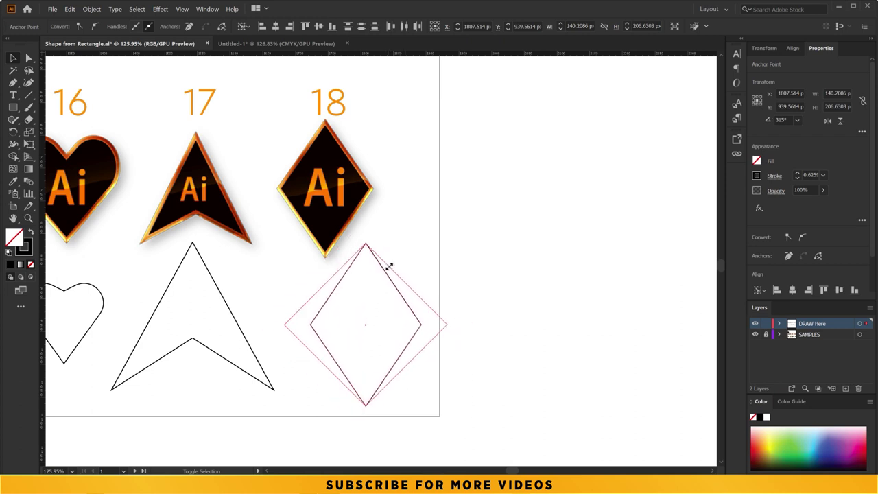
# Zoom out and pan to show the whole artboard with all eighteen outline shapes
pyautogui.click(455, 237)
pyautogui.keyDown('ctrl'); pyautogui.keyDown('alt'); pyautogui.click(287, 223); pyautogui.keyUp('alt'); pyautogui.keyUp('ctrl')
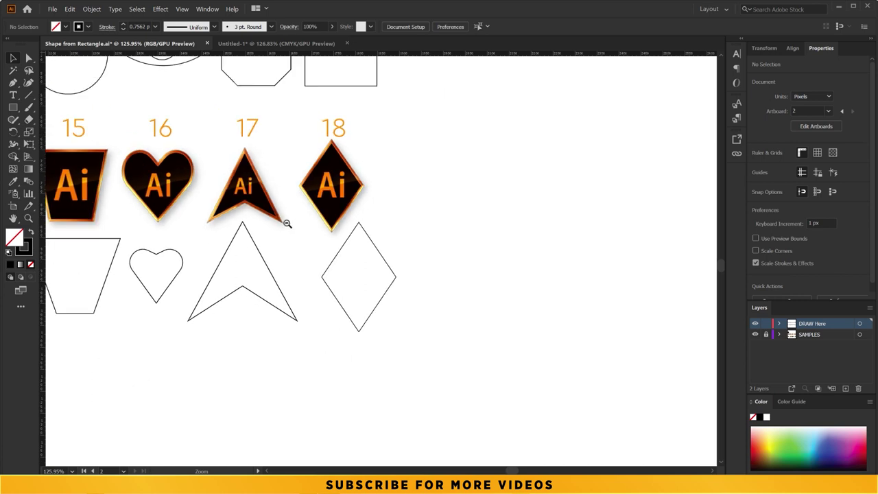
pyautogui.moveTo(209, 160)
pyautogui.mouseDown()
pyautogui.moveTo(372, 201)
pyautogui.moveTo(369, 294)
pyautogui.moveTo(398, 310)
pyautogui.moveTo(413, 300)
pyautogui.moveTo(402, 299)
pyautogui.moveTo(394, 328)
pyautogui.mouseUp()
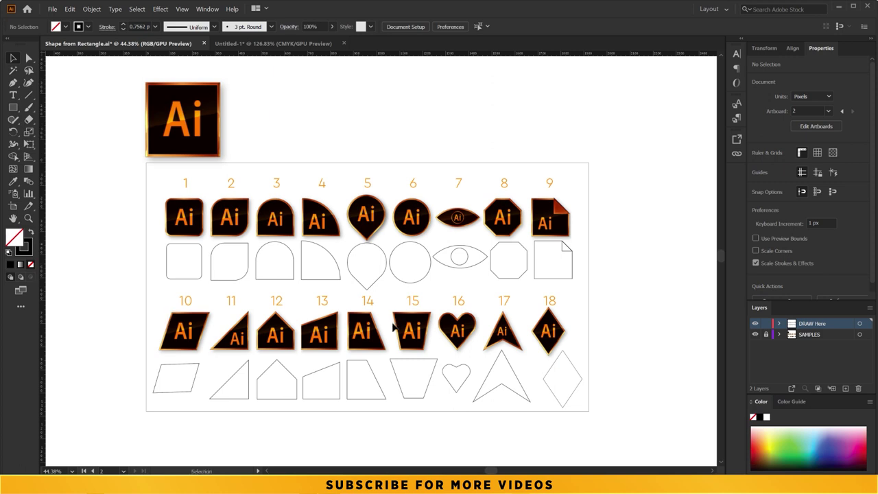